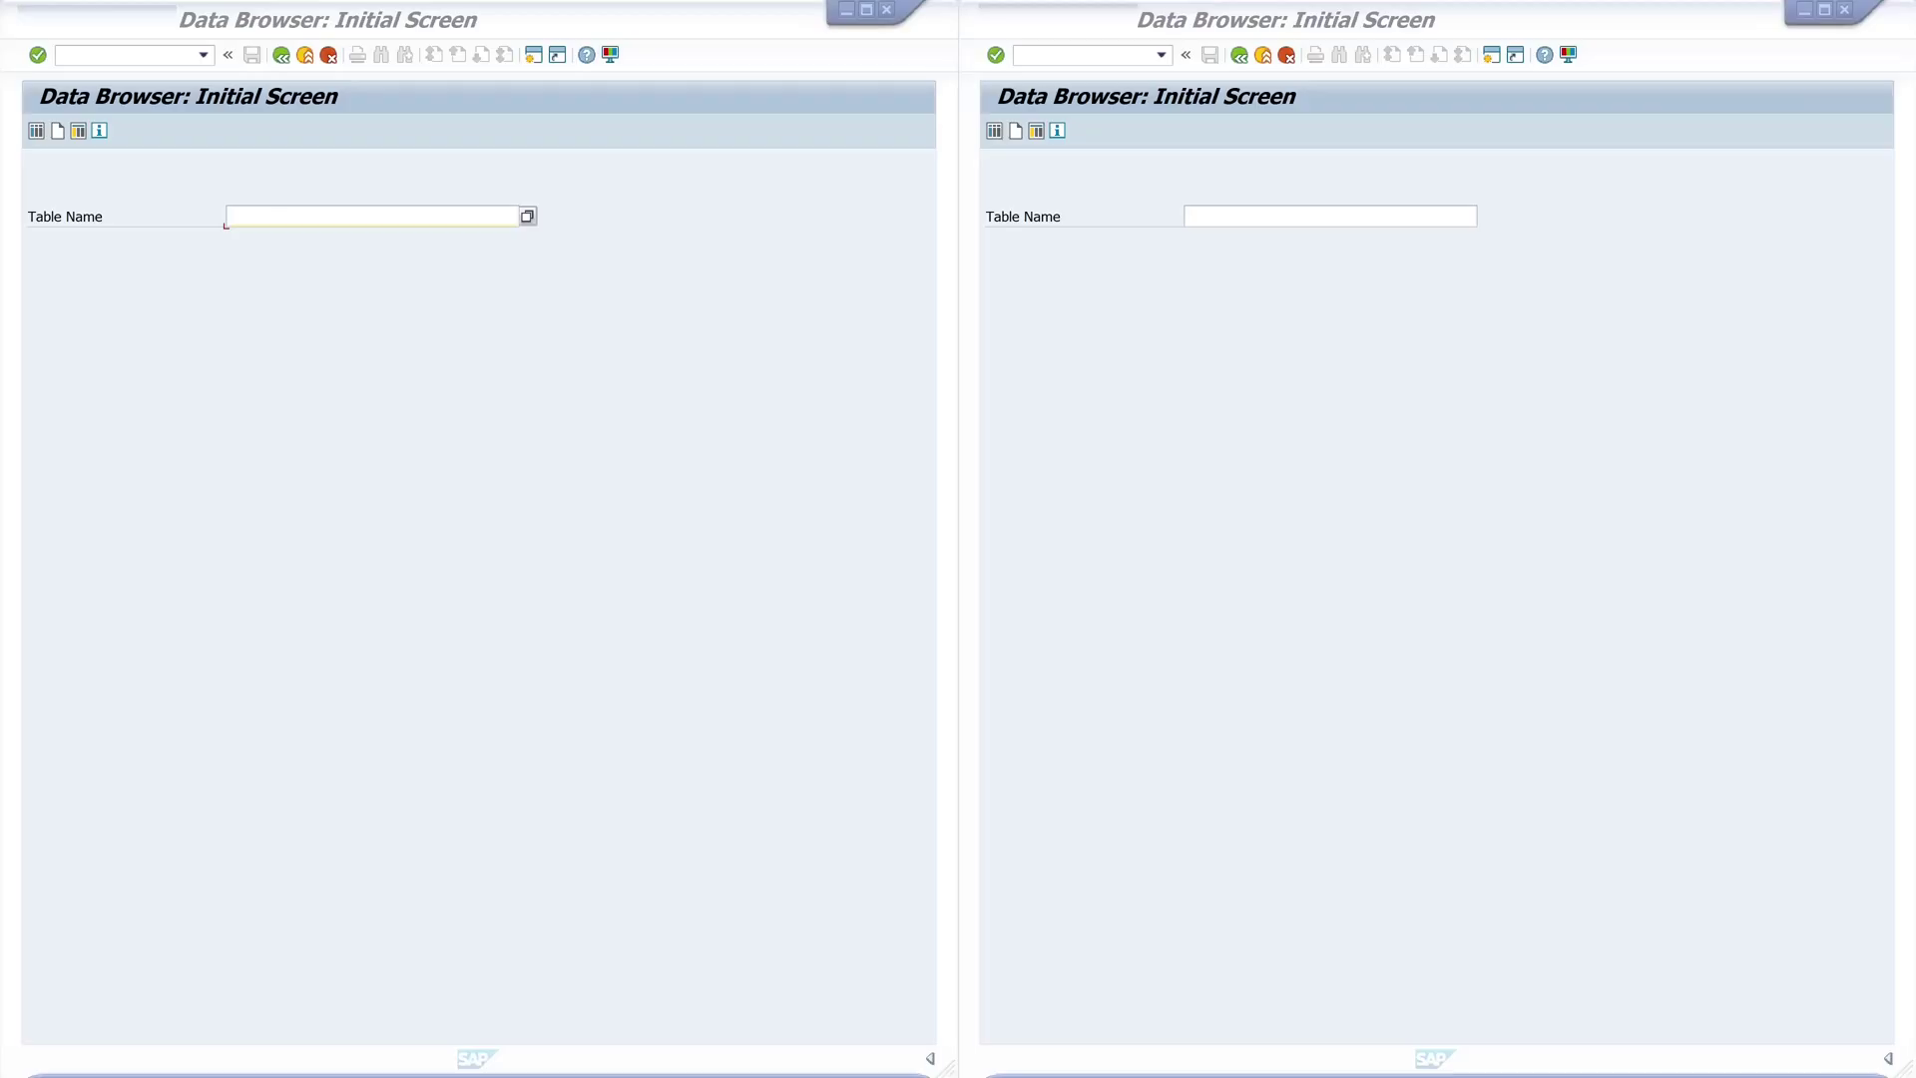
Browse the SFLIGHT table in the first window, listing its 355 flight entries.
left_click(737, 464)
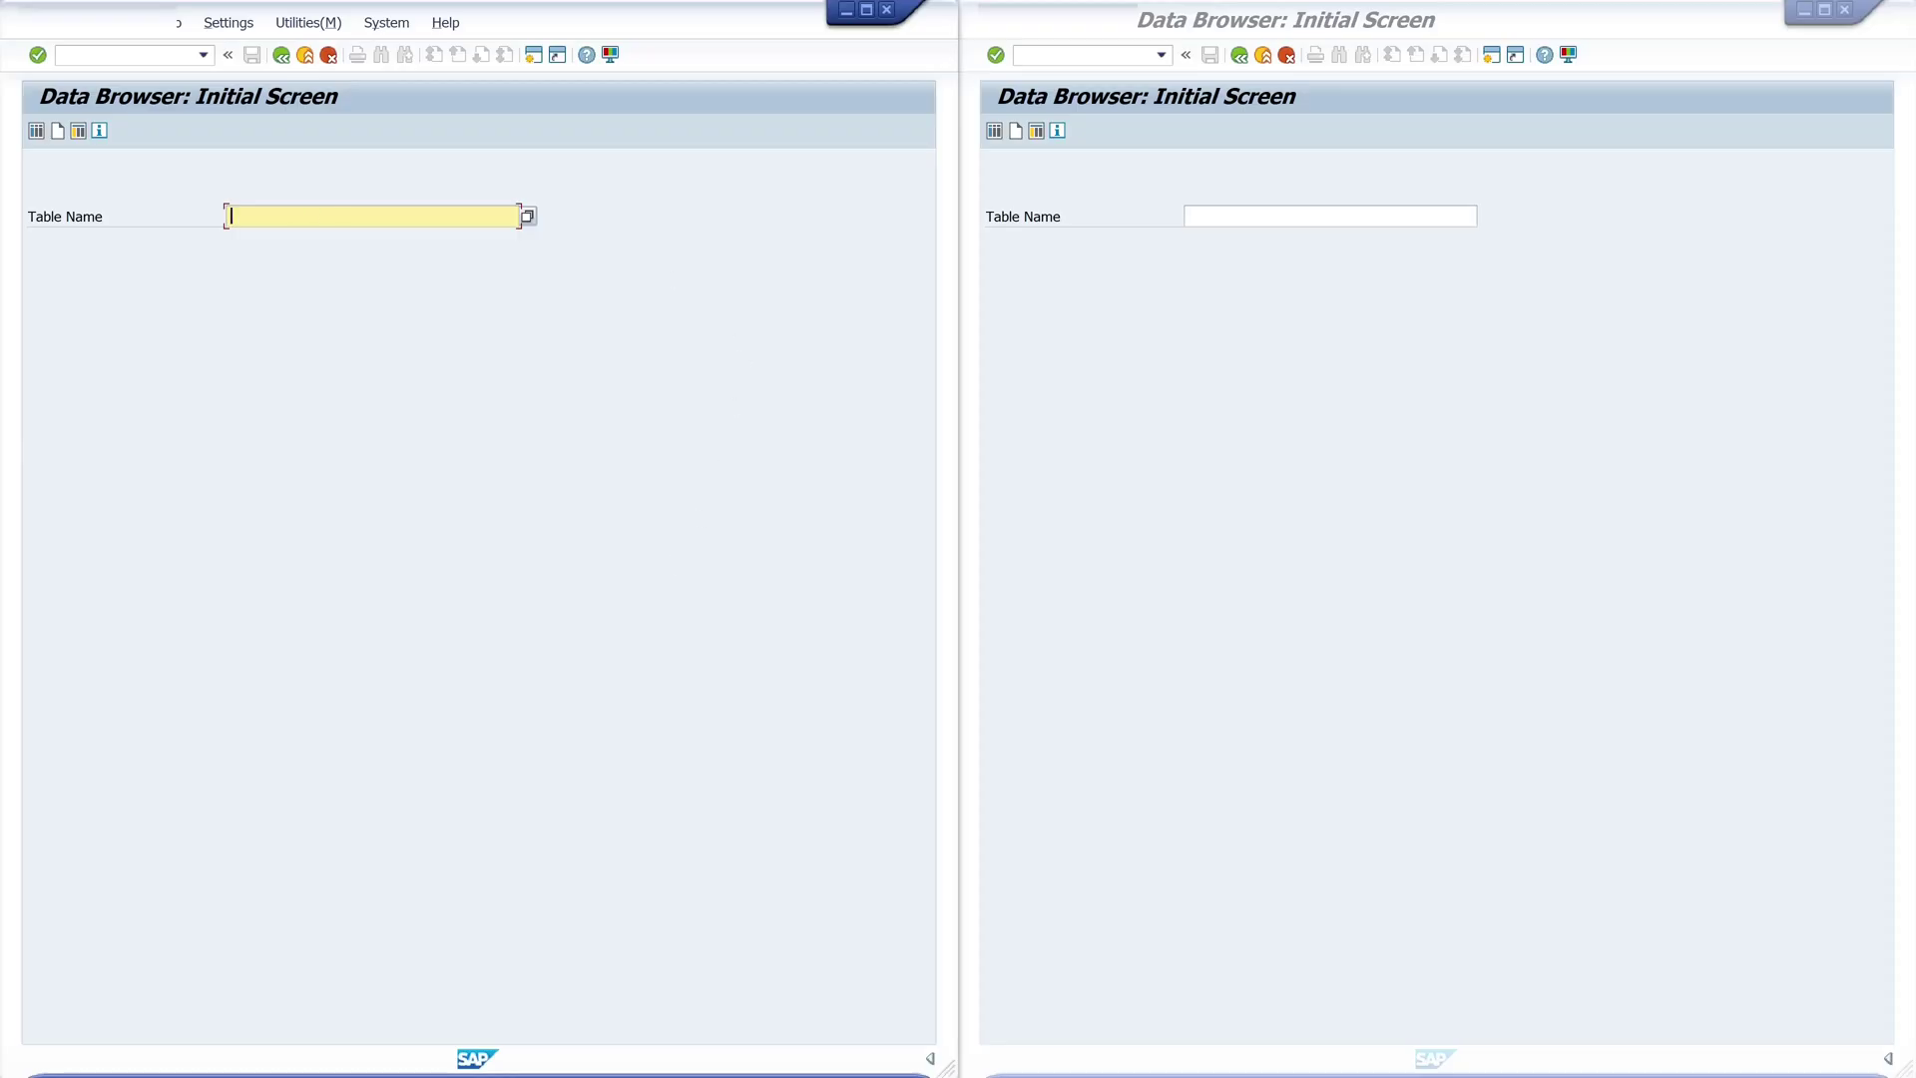
type("sfl")
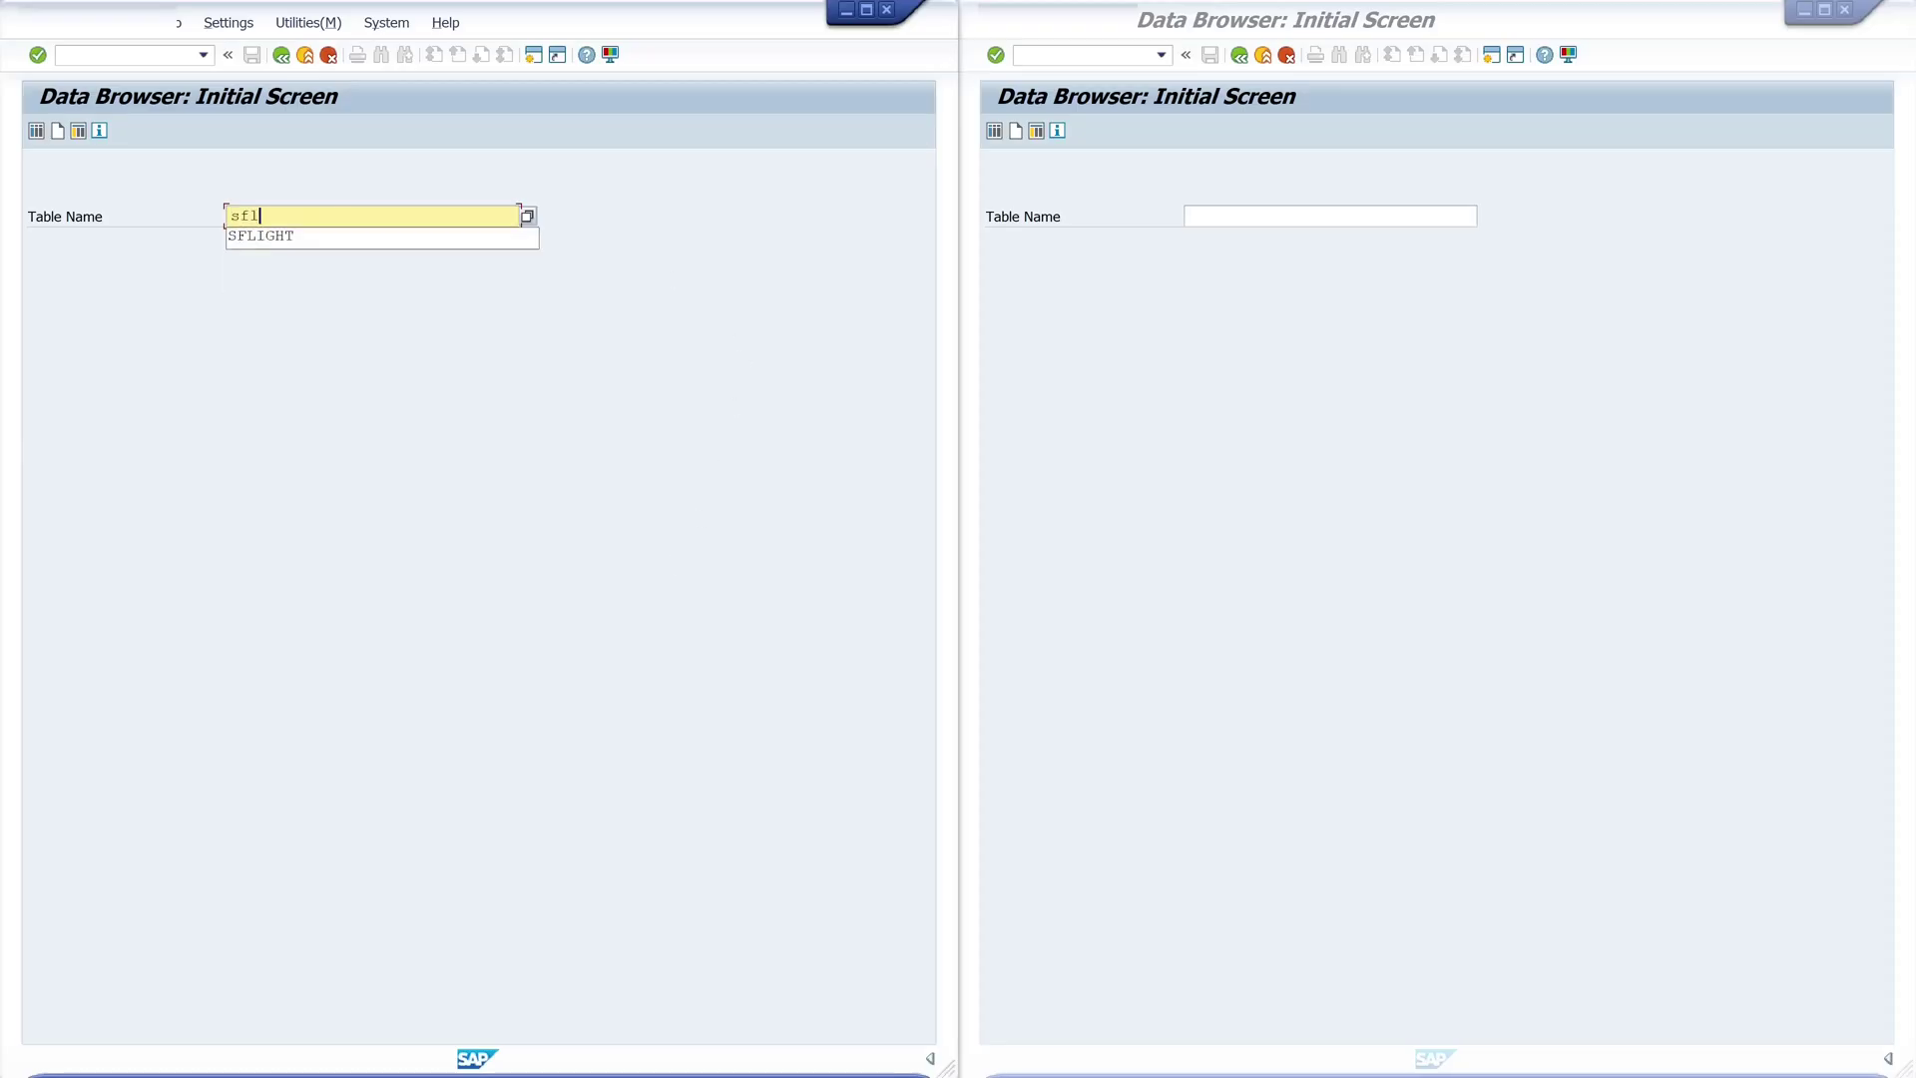
key("Down")
key("Return")
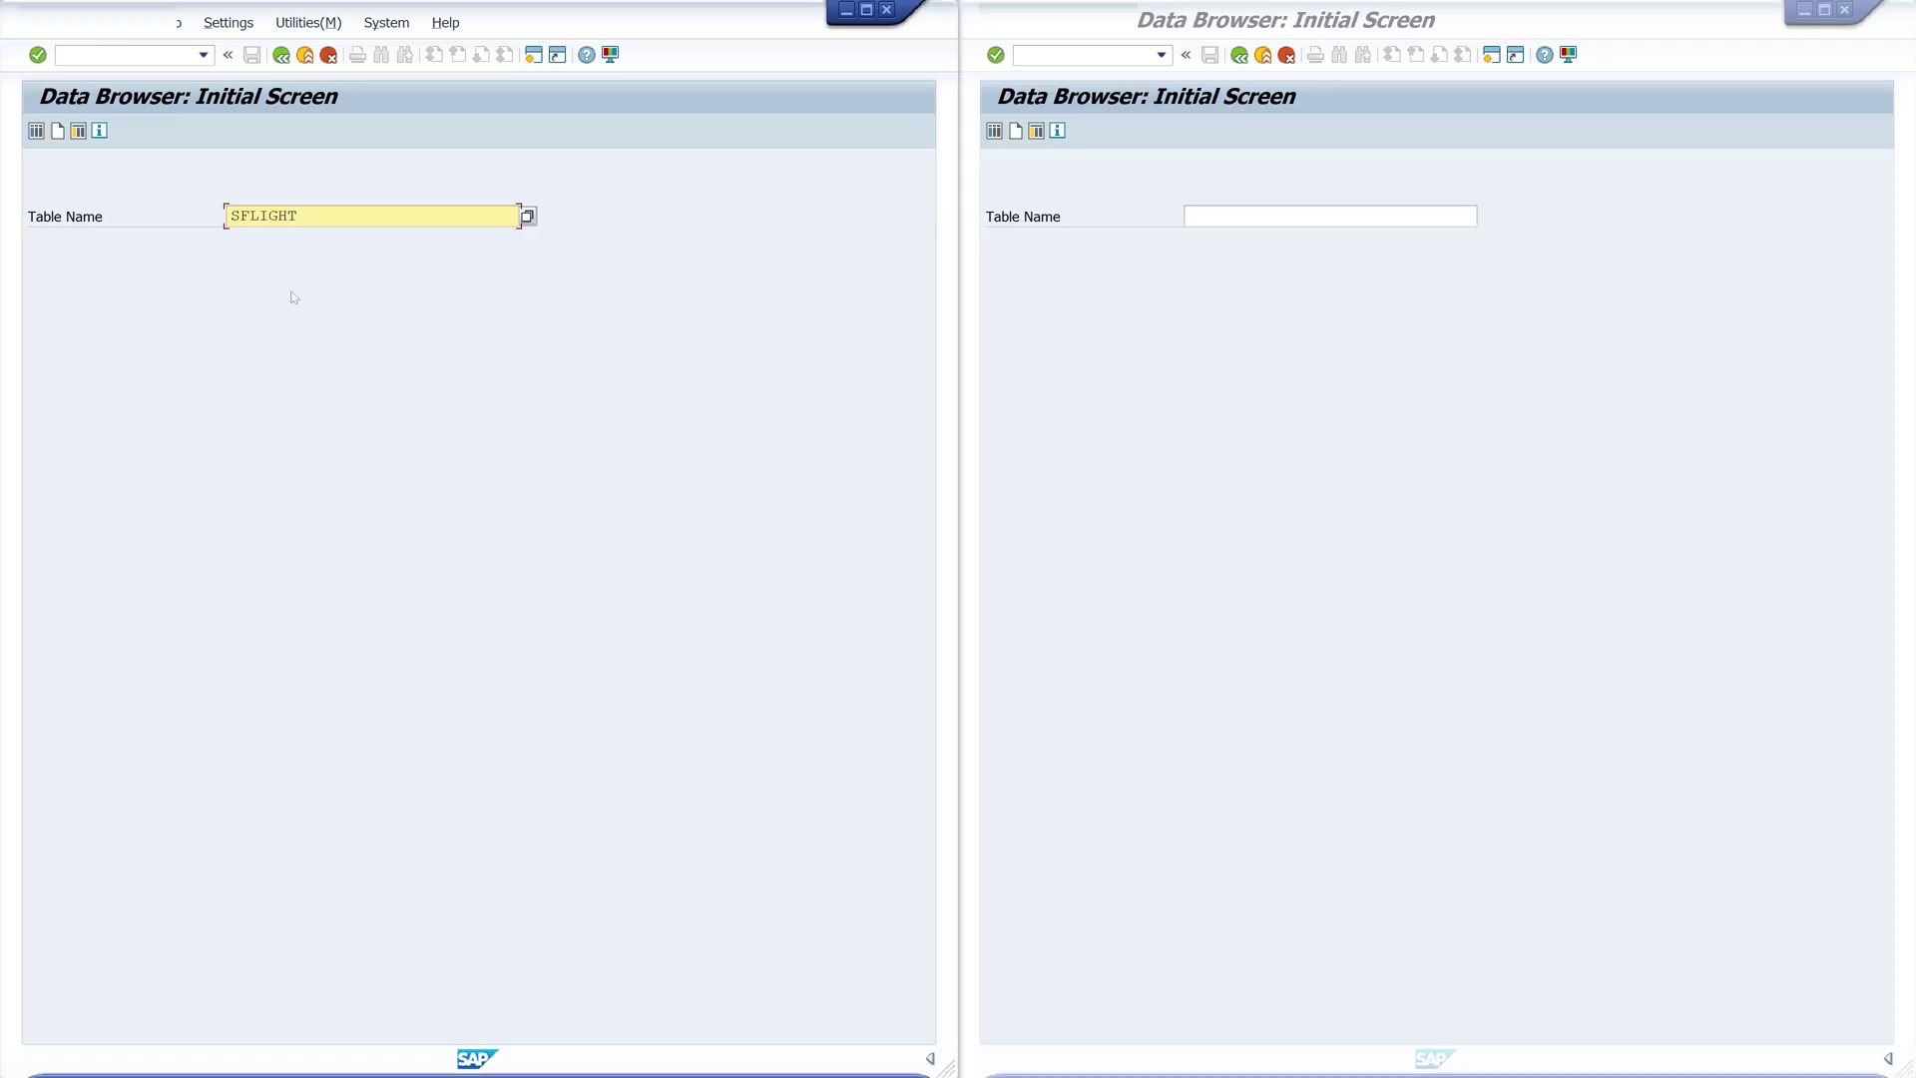
left_click(36, 130)
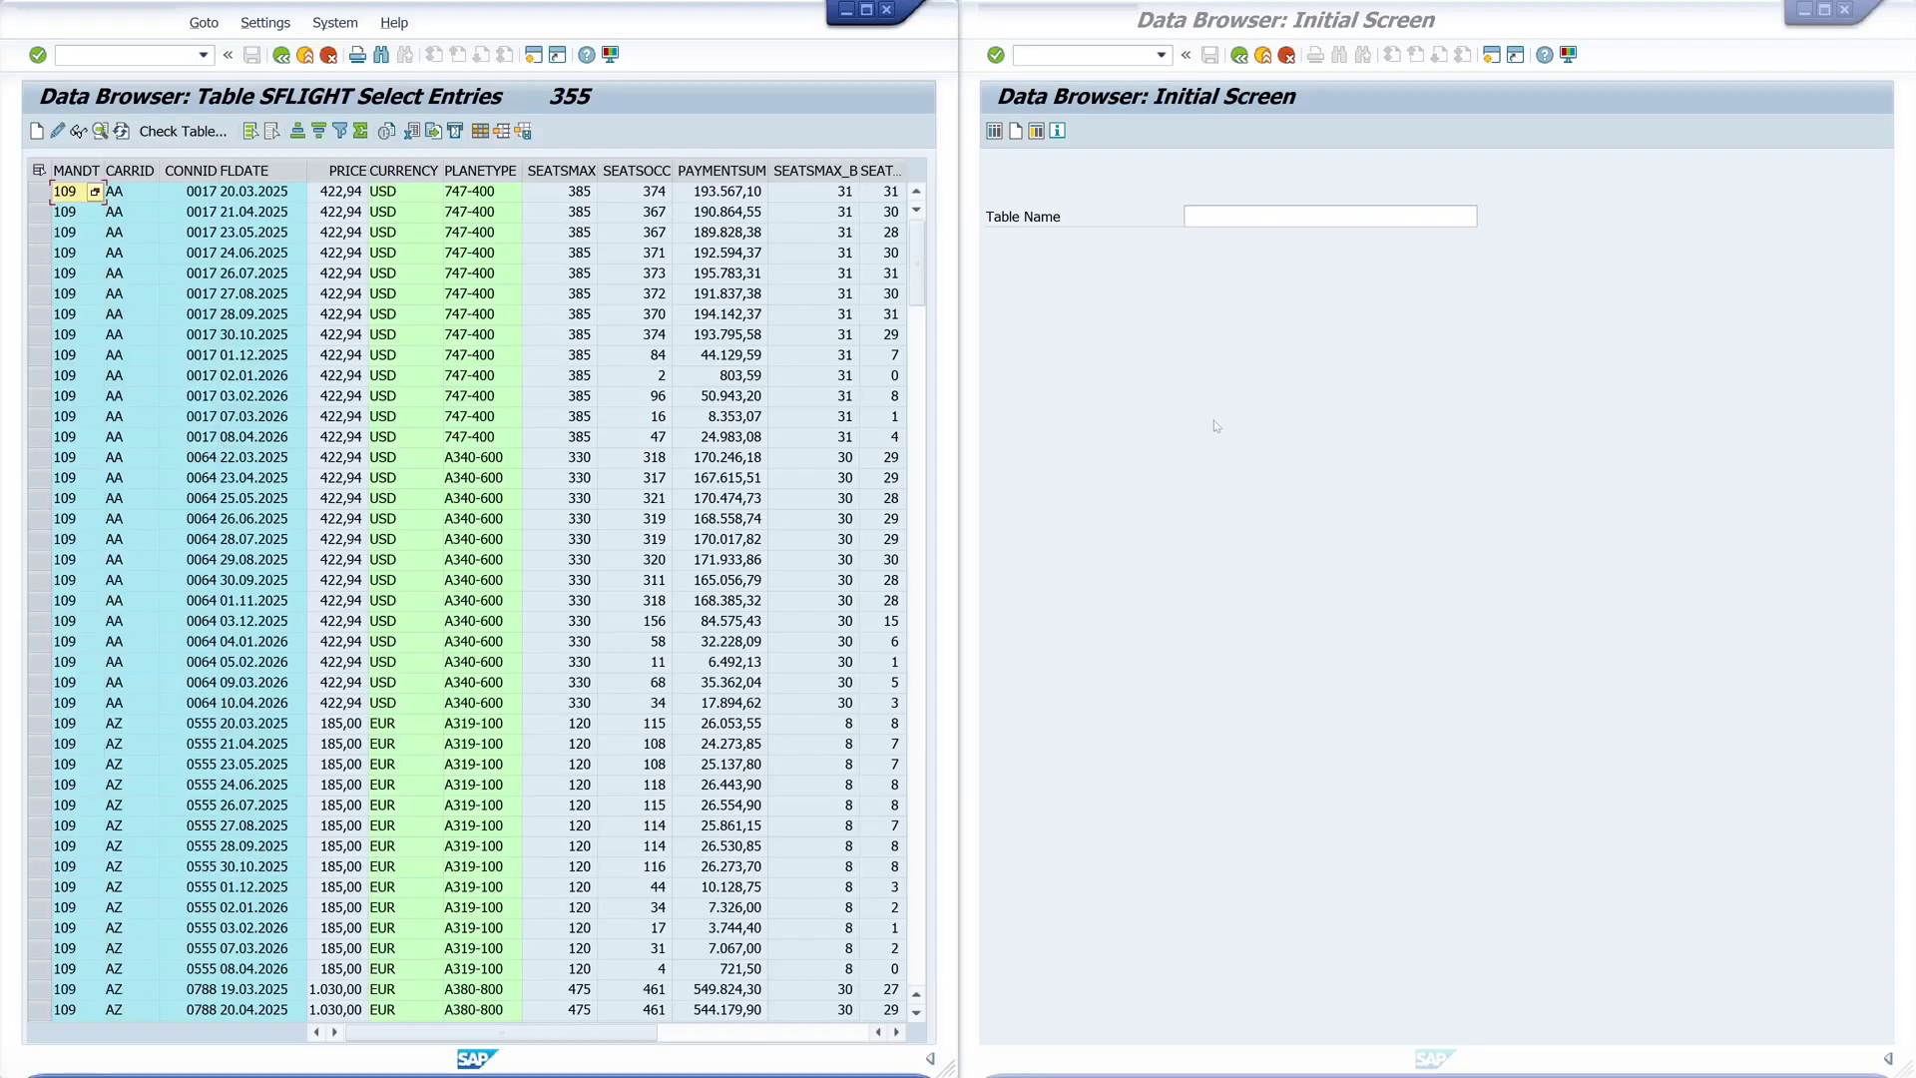
List the 18 SCARR airline entries in the second window.
left_click(1298, 217)
type("SCARR")
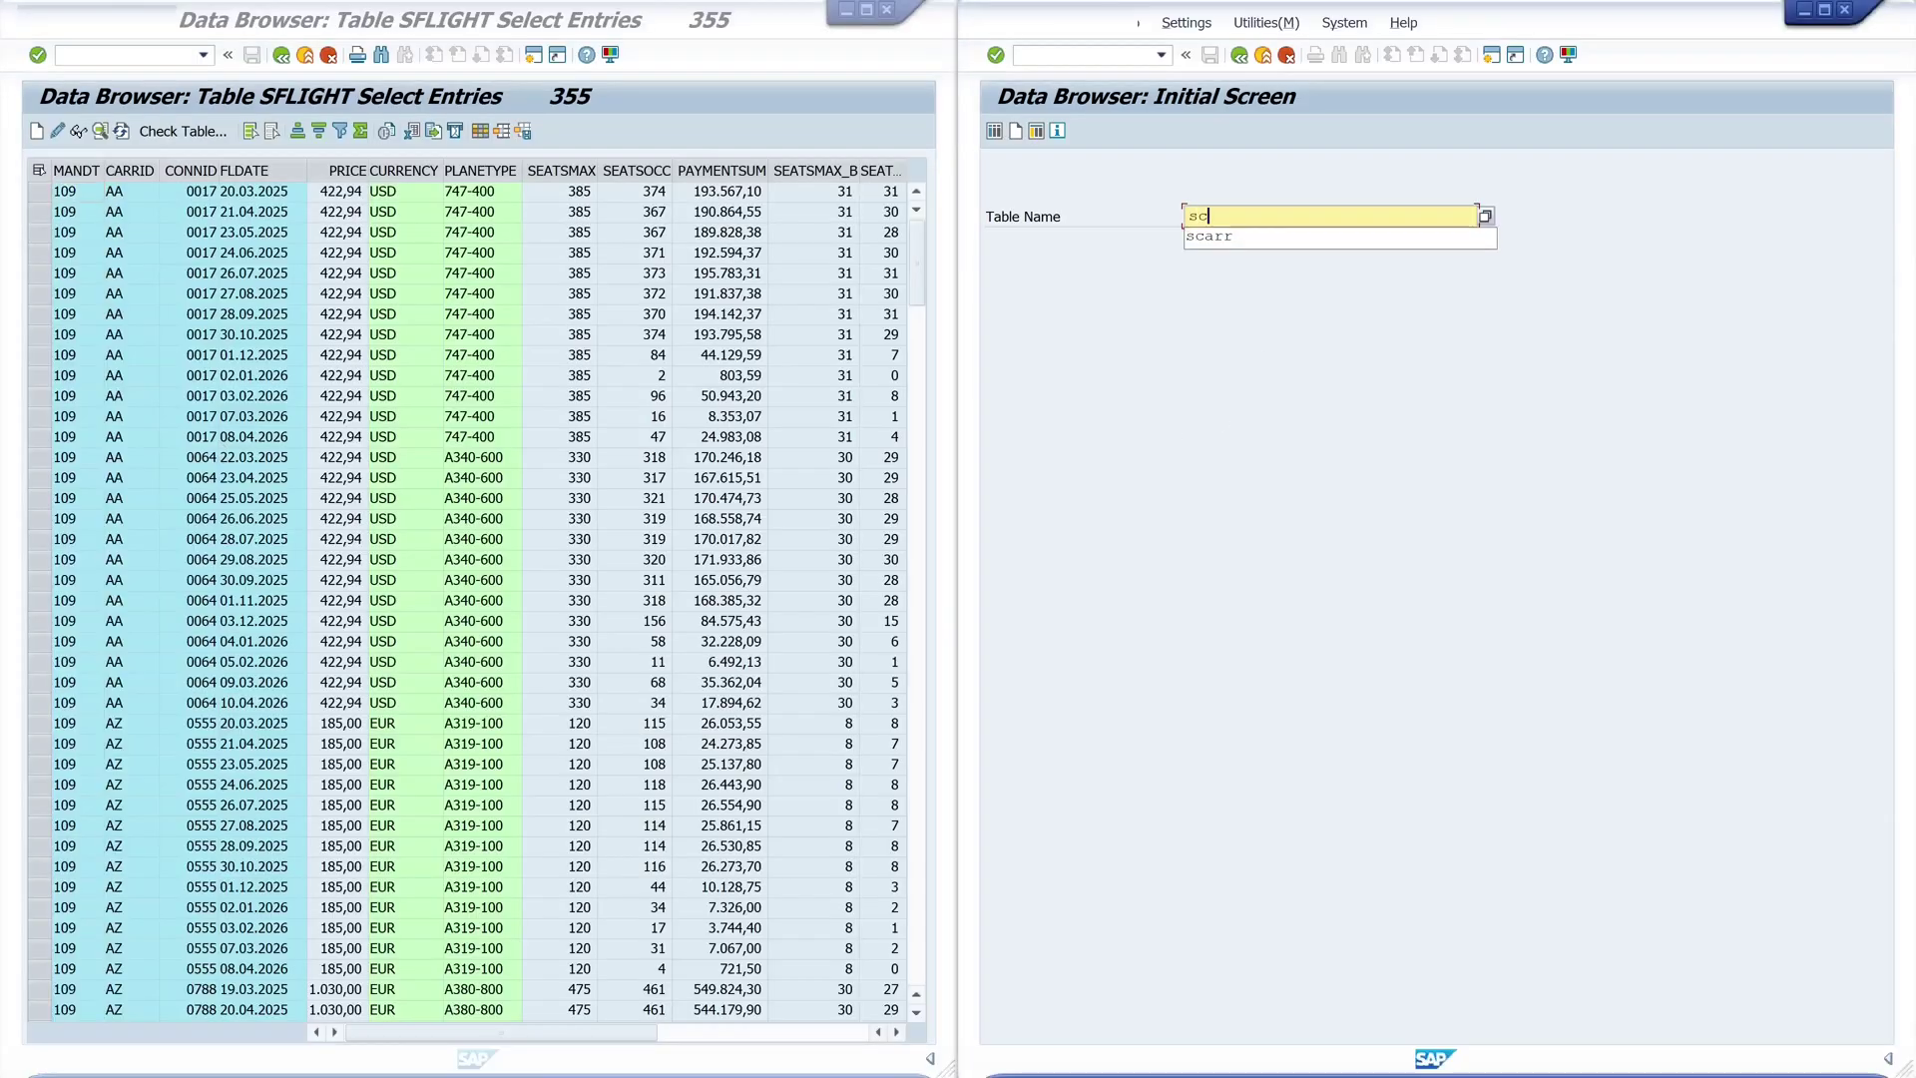
key("Return")
left_click(996, 131)
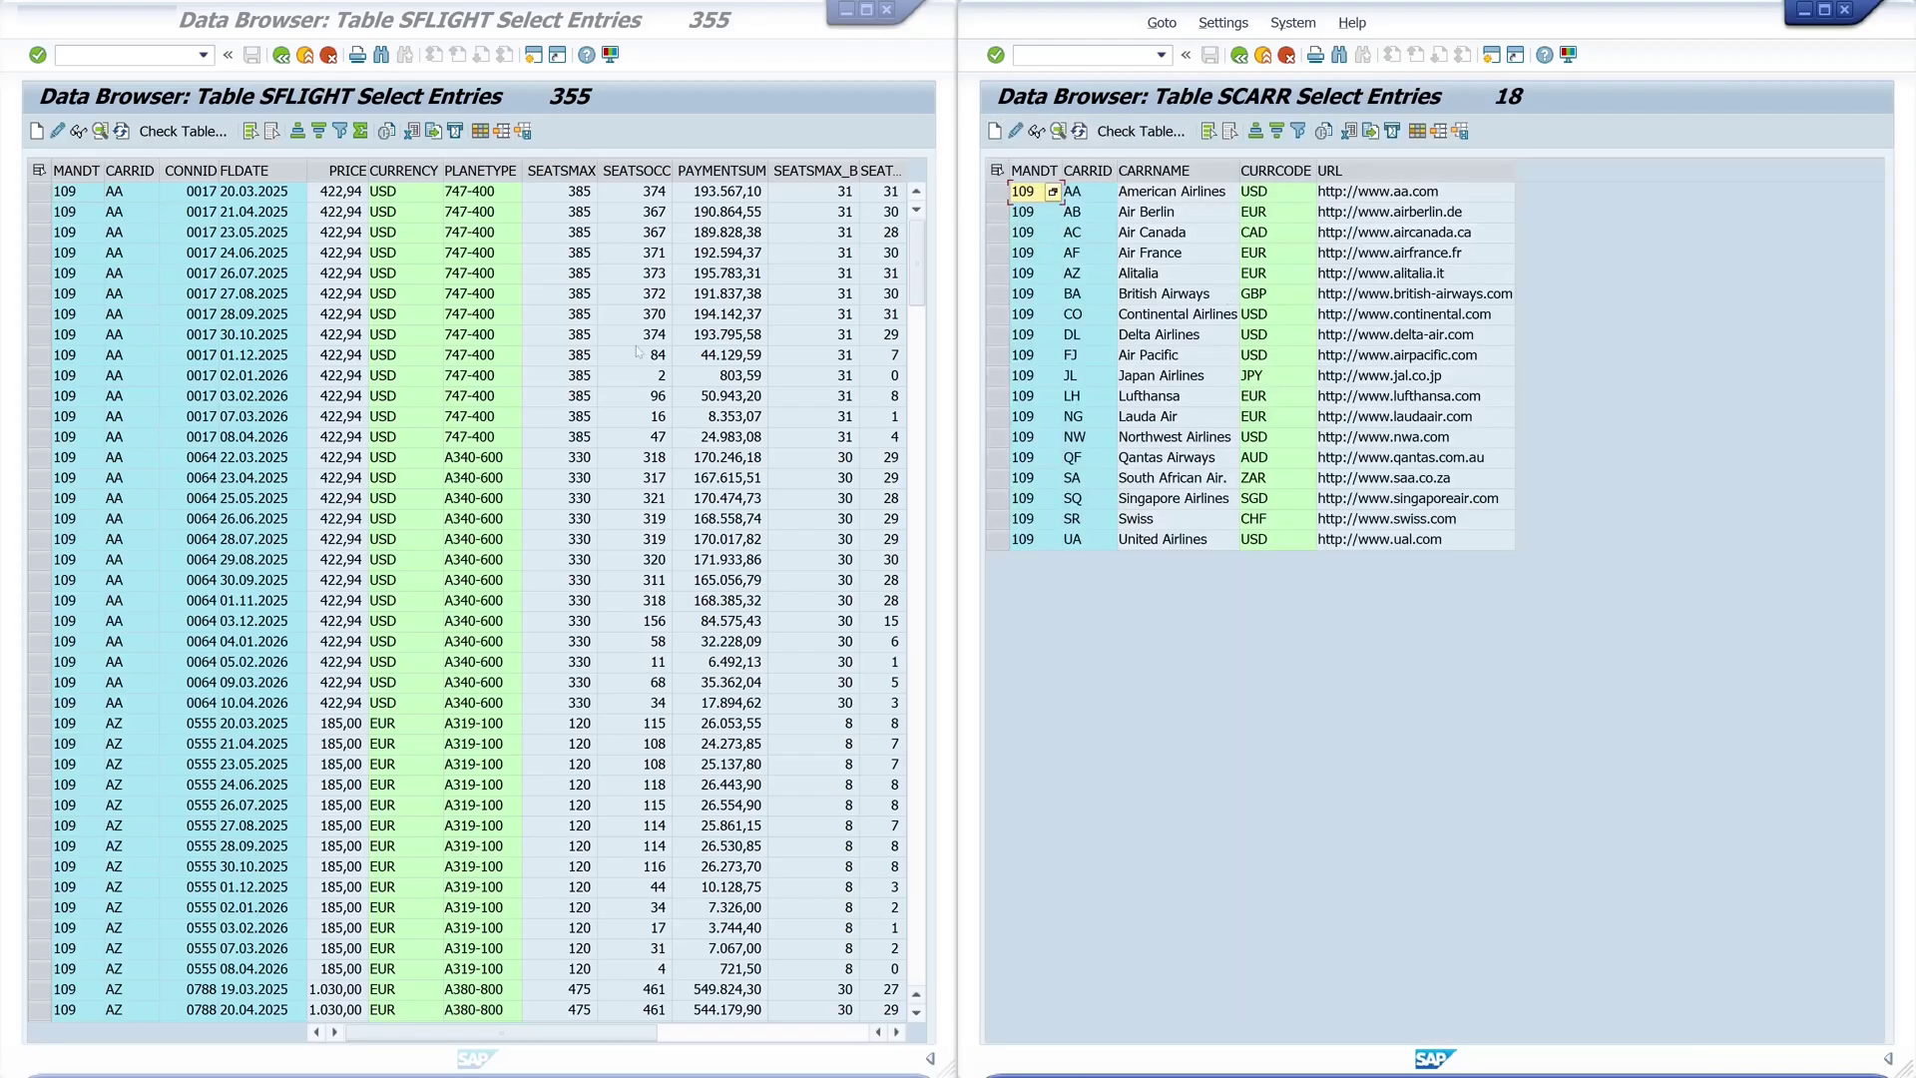
Mark CARRID in the flights list, and CARRID, CARRNAME and URL in the airlines list.
left_click(140, 171)
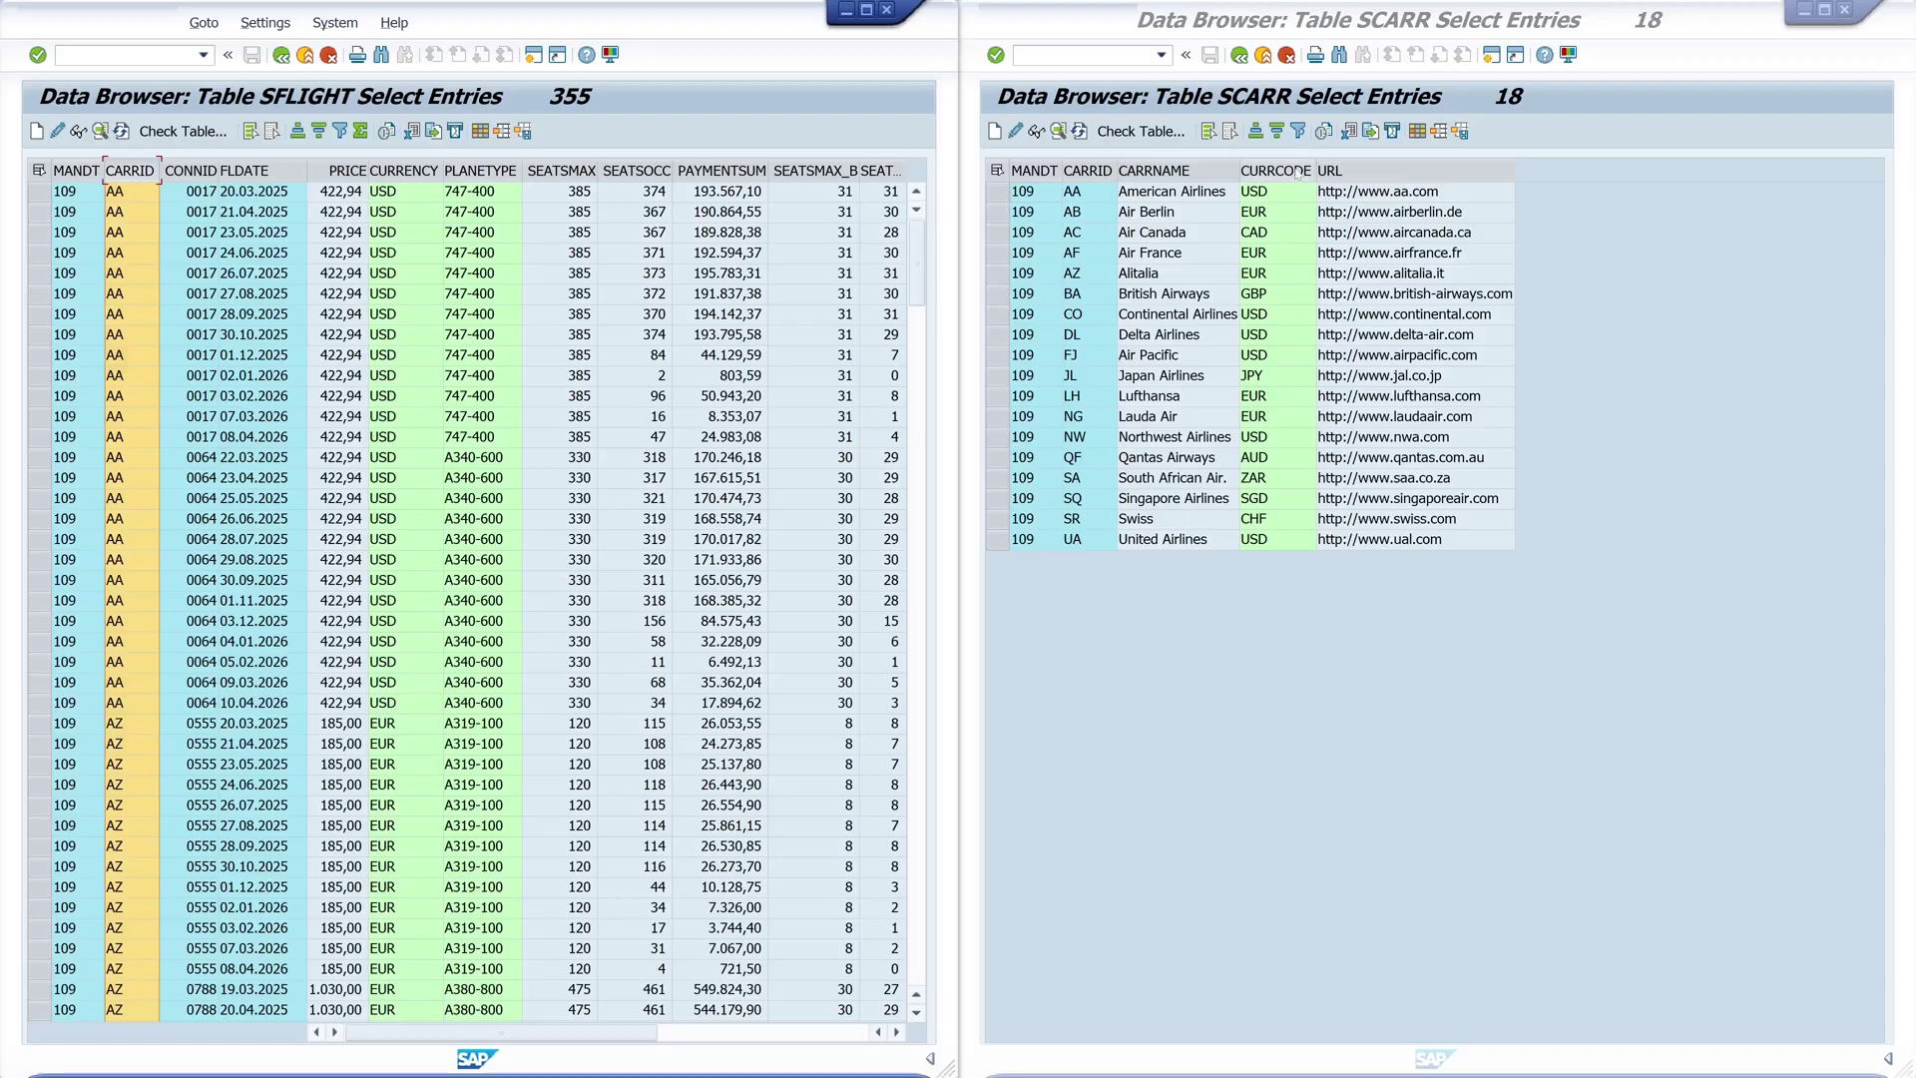
left_click(1088, 170)
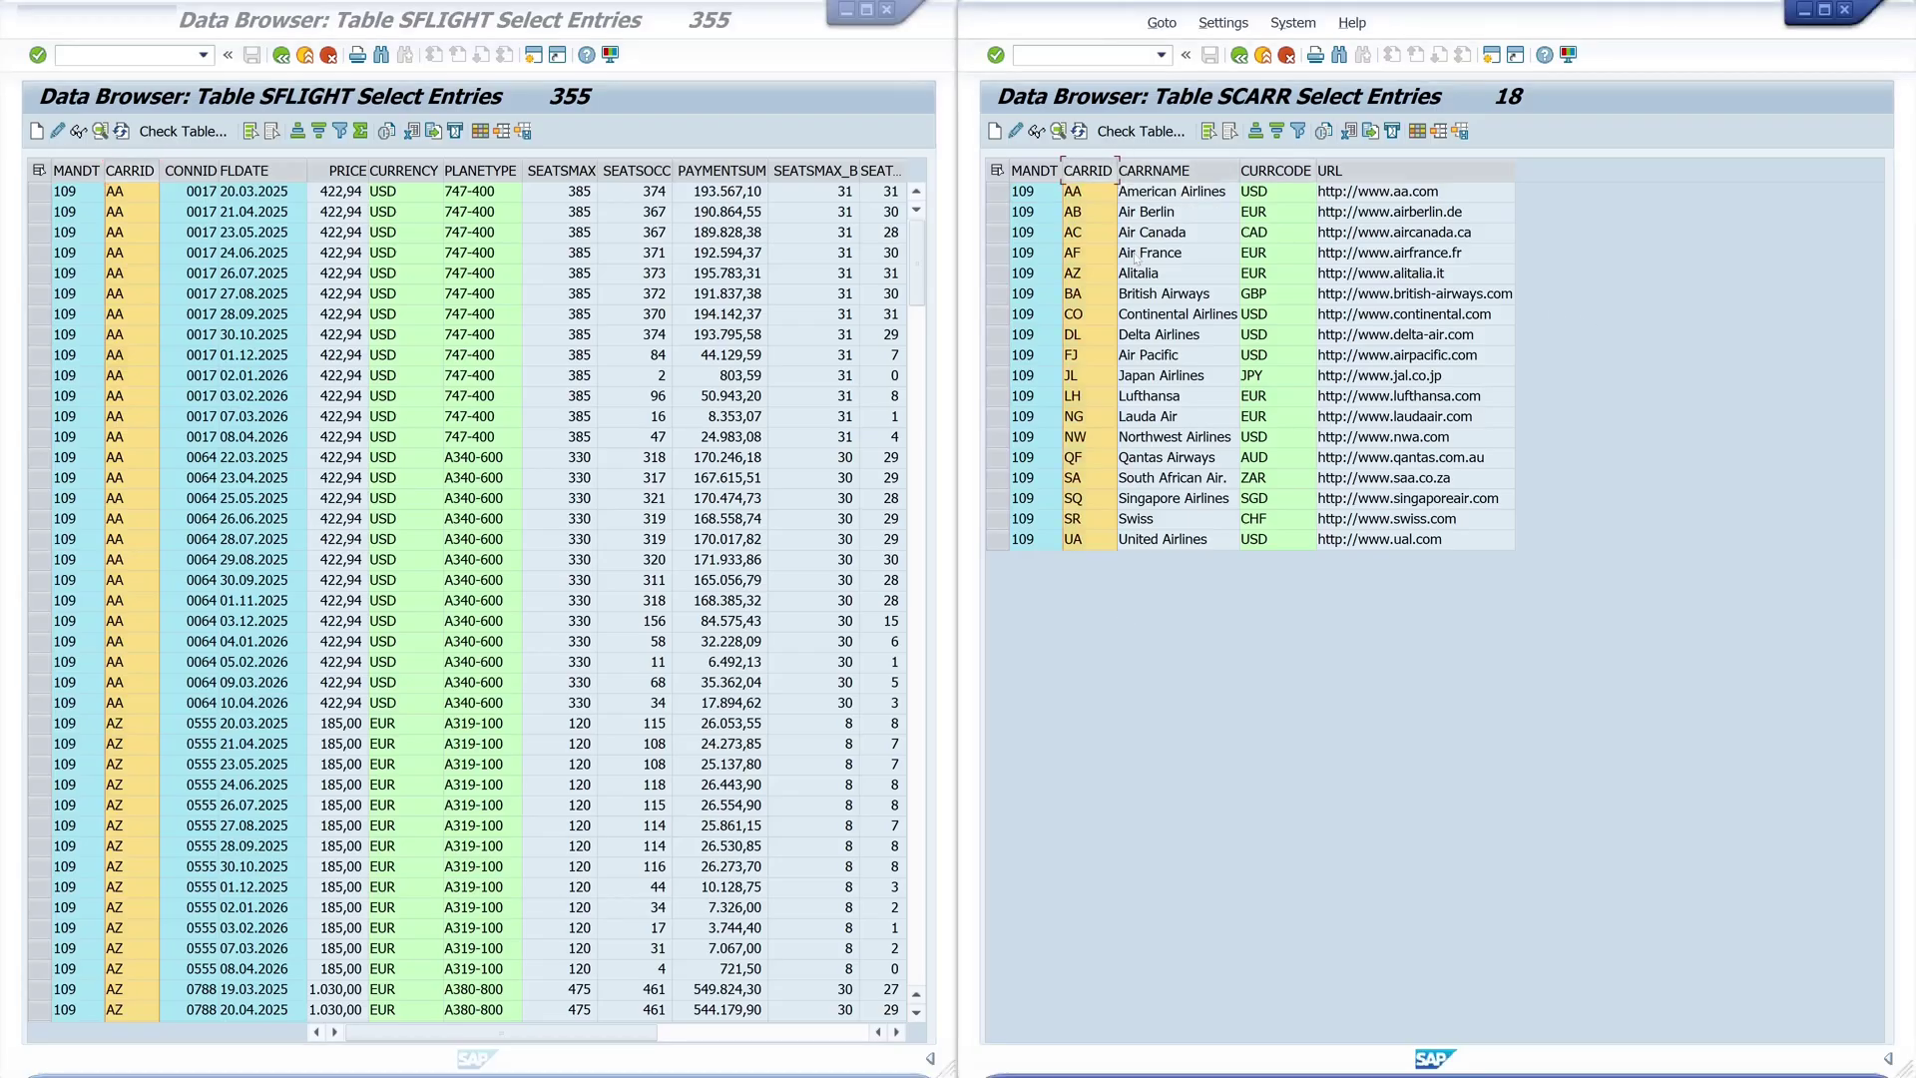
left_click(1176, 171, "ctrl")
left_click(1378, 171, "ctrl")
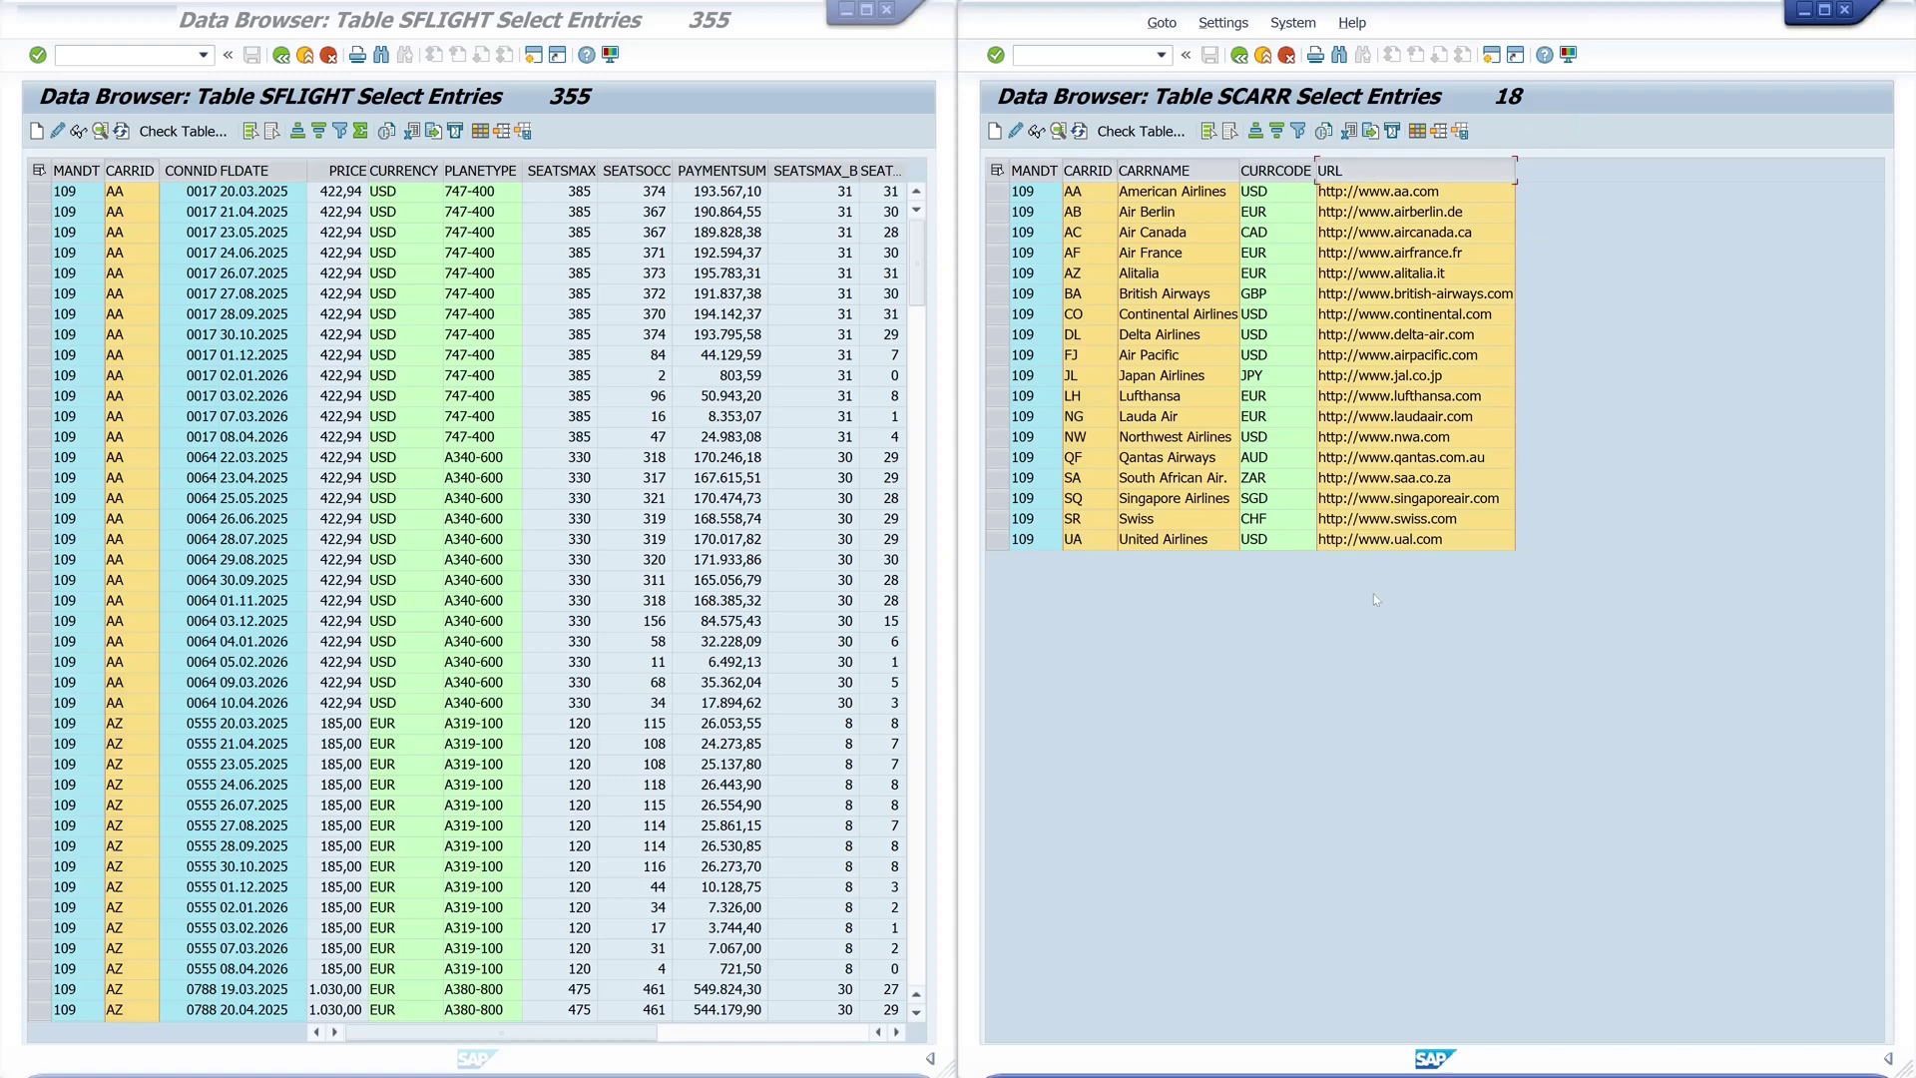
Start /ose16h in a new maximized session and load SFLIGHT's 14 selection fields.
key("ctrl+slash")
type("/ose16h")
key("Return")
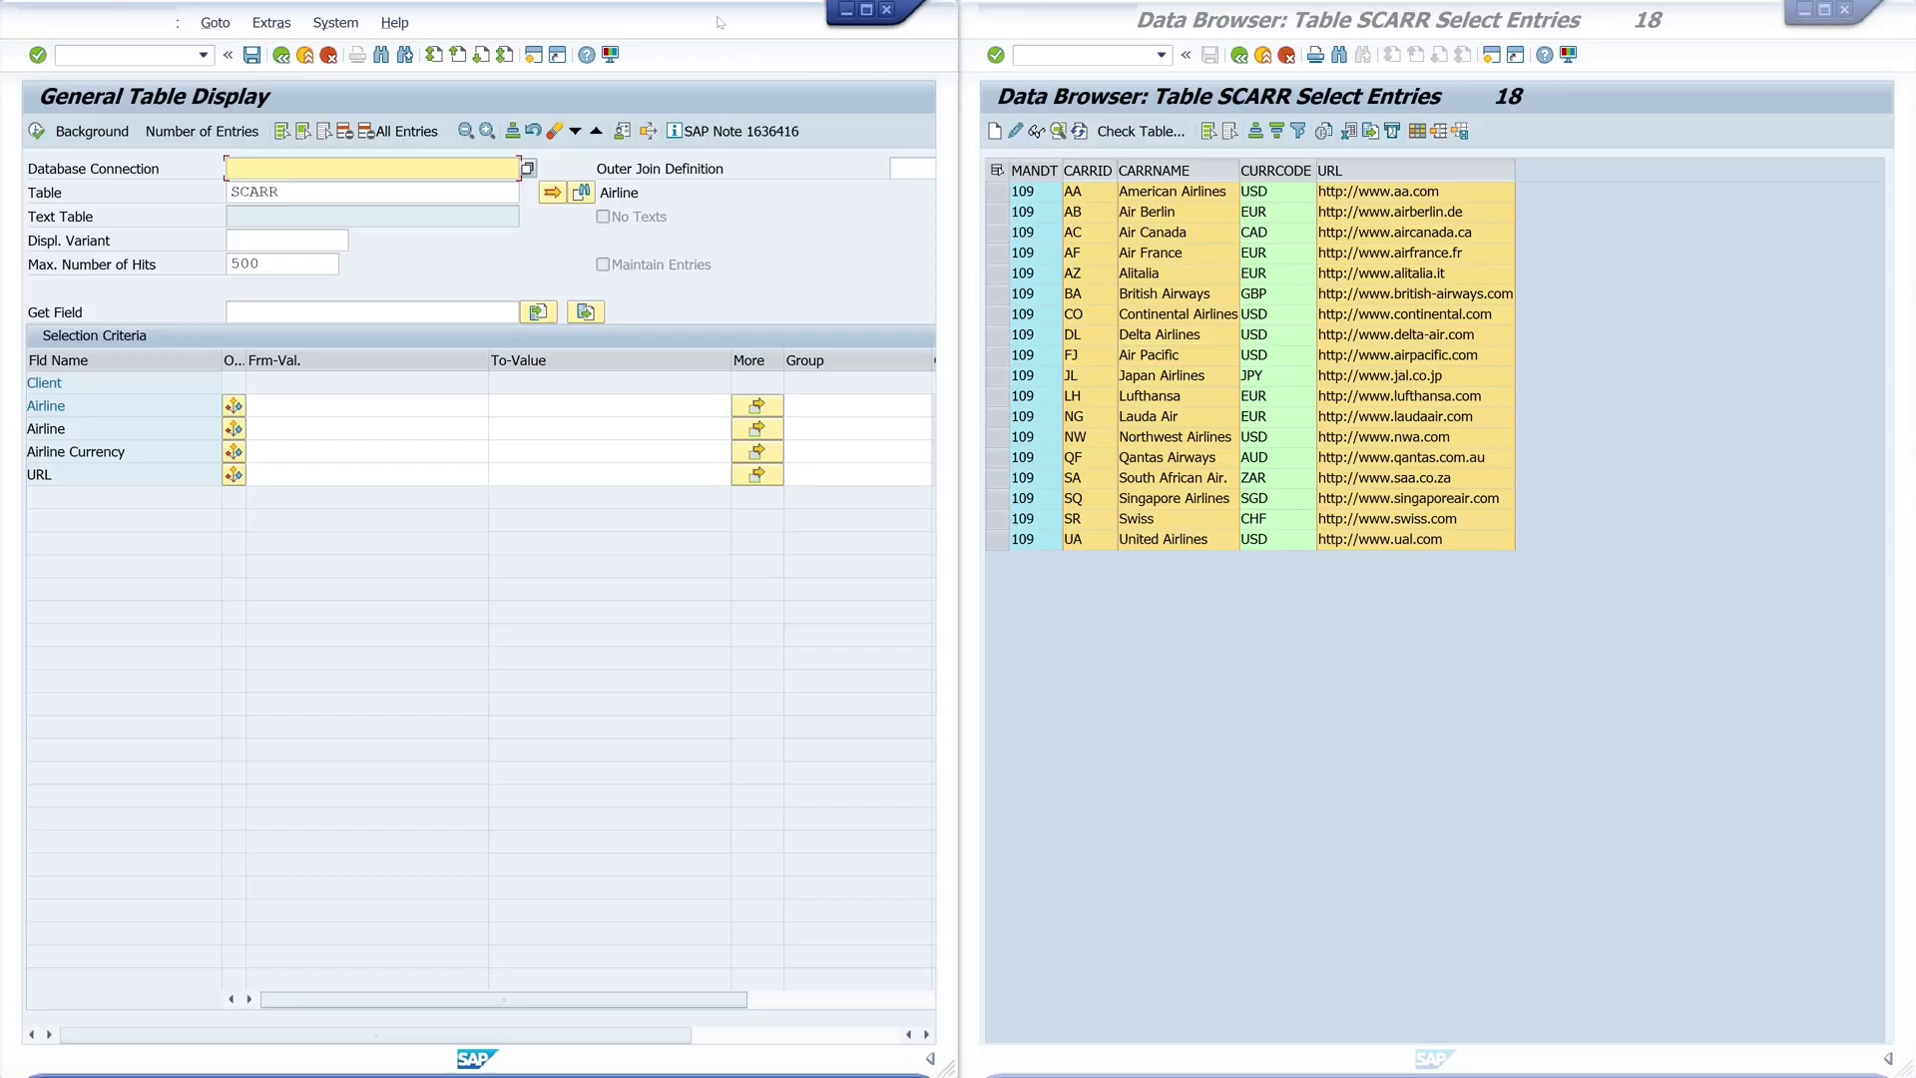
double_click(719, 22)
key("Tab")
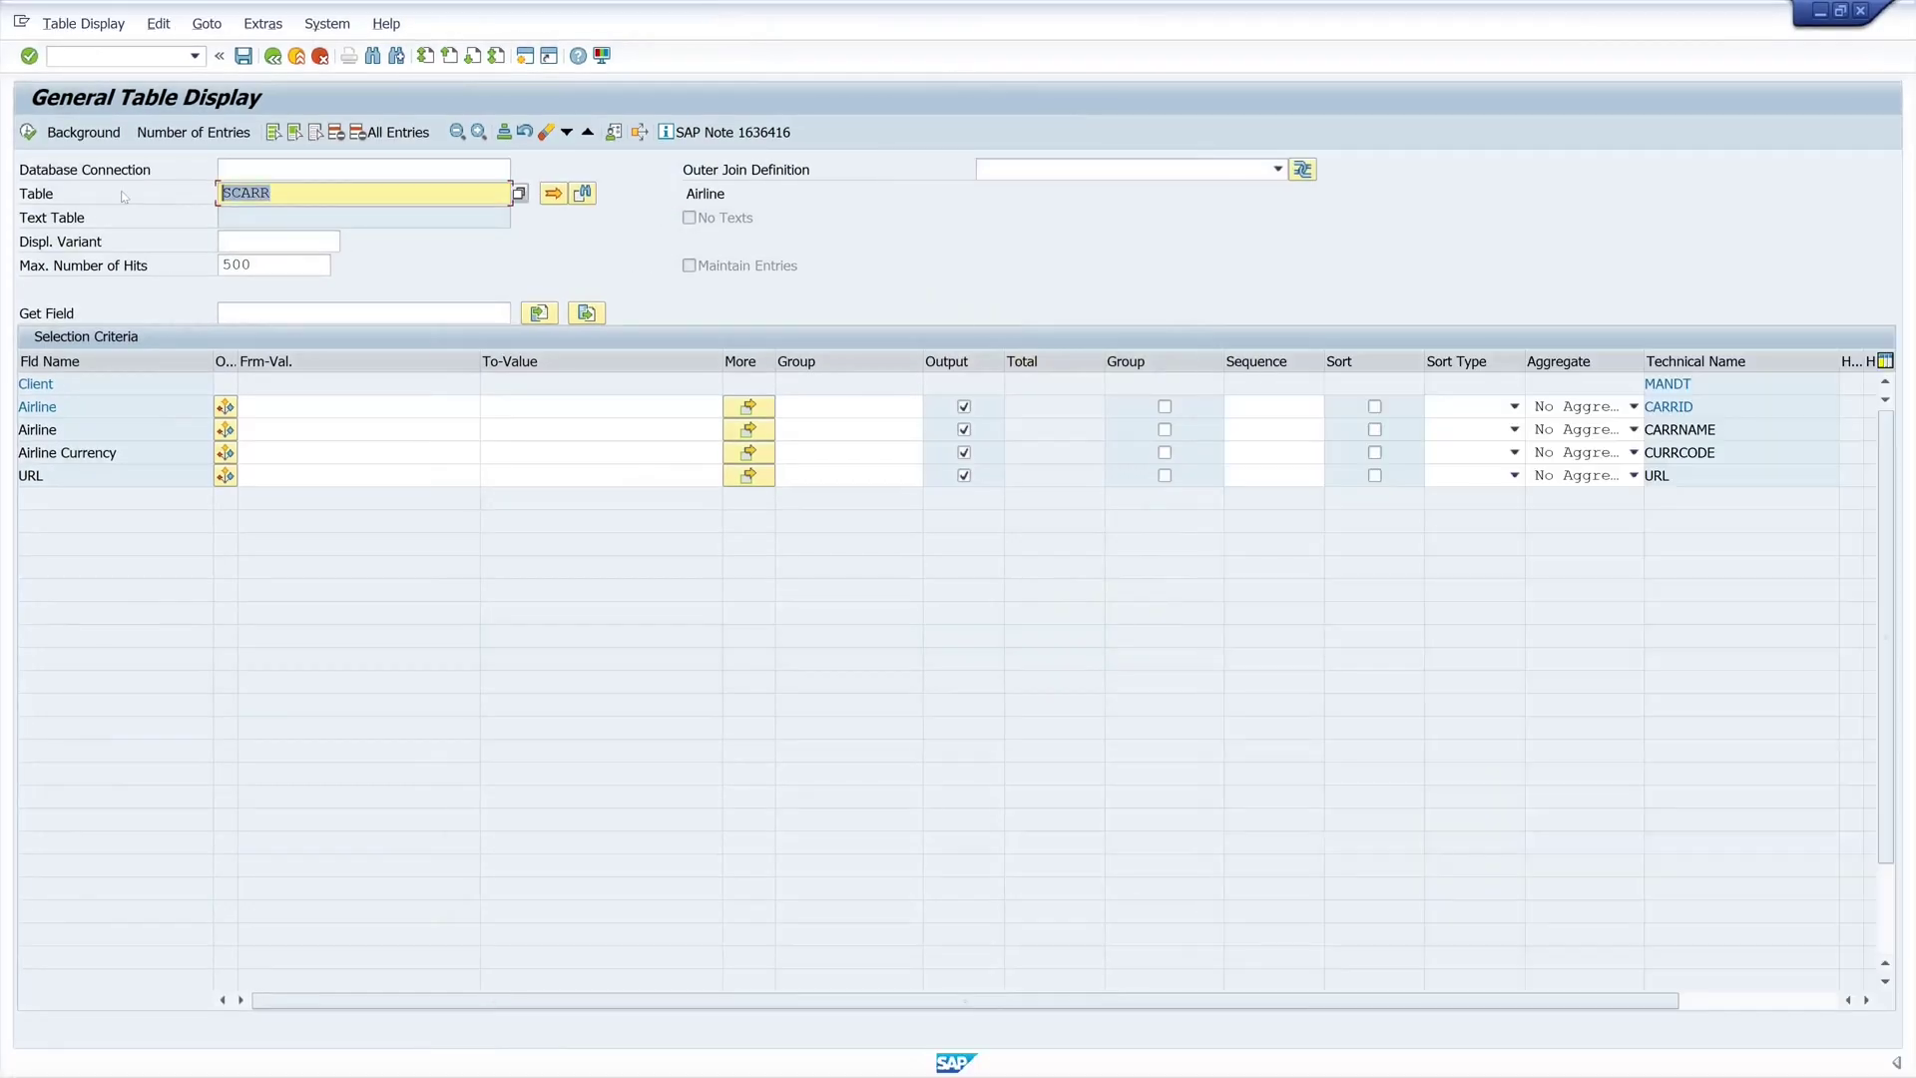
type("sflight")
key("Return")
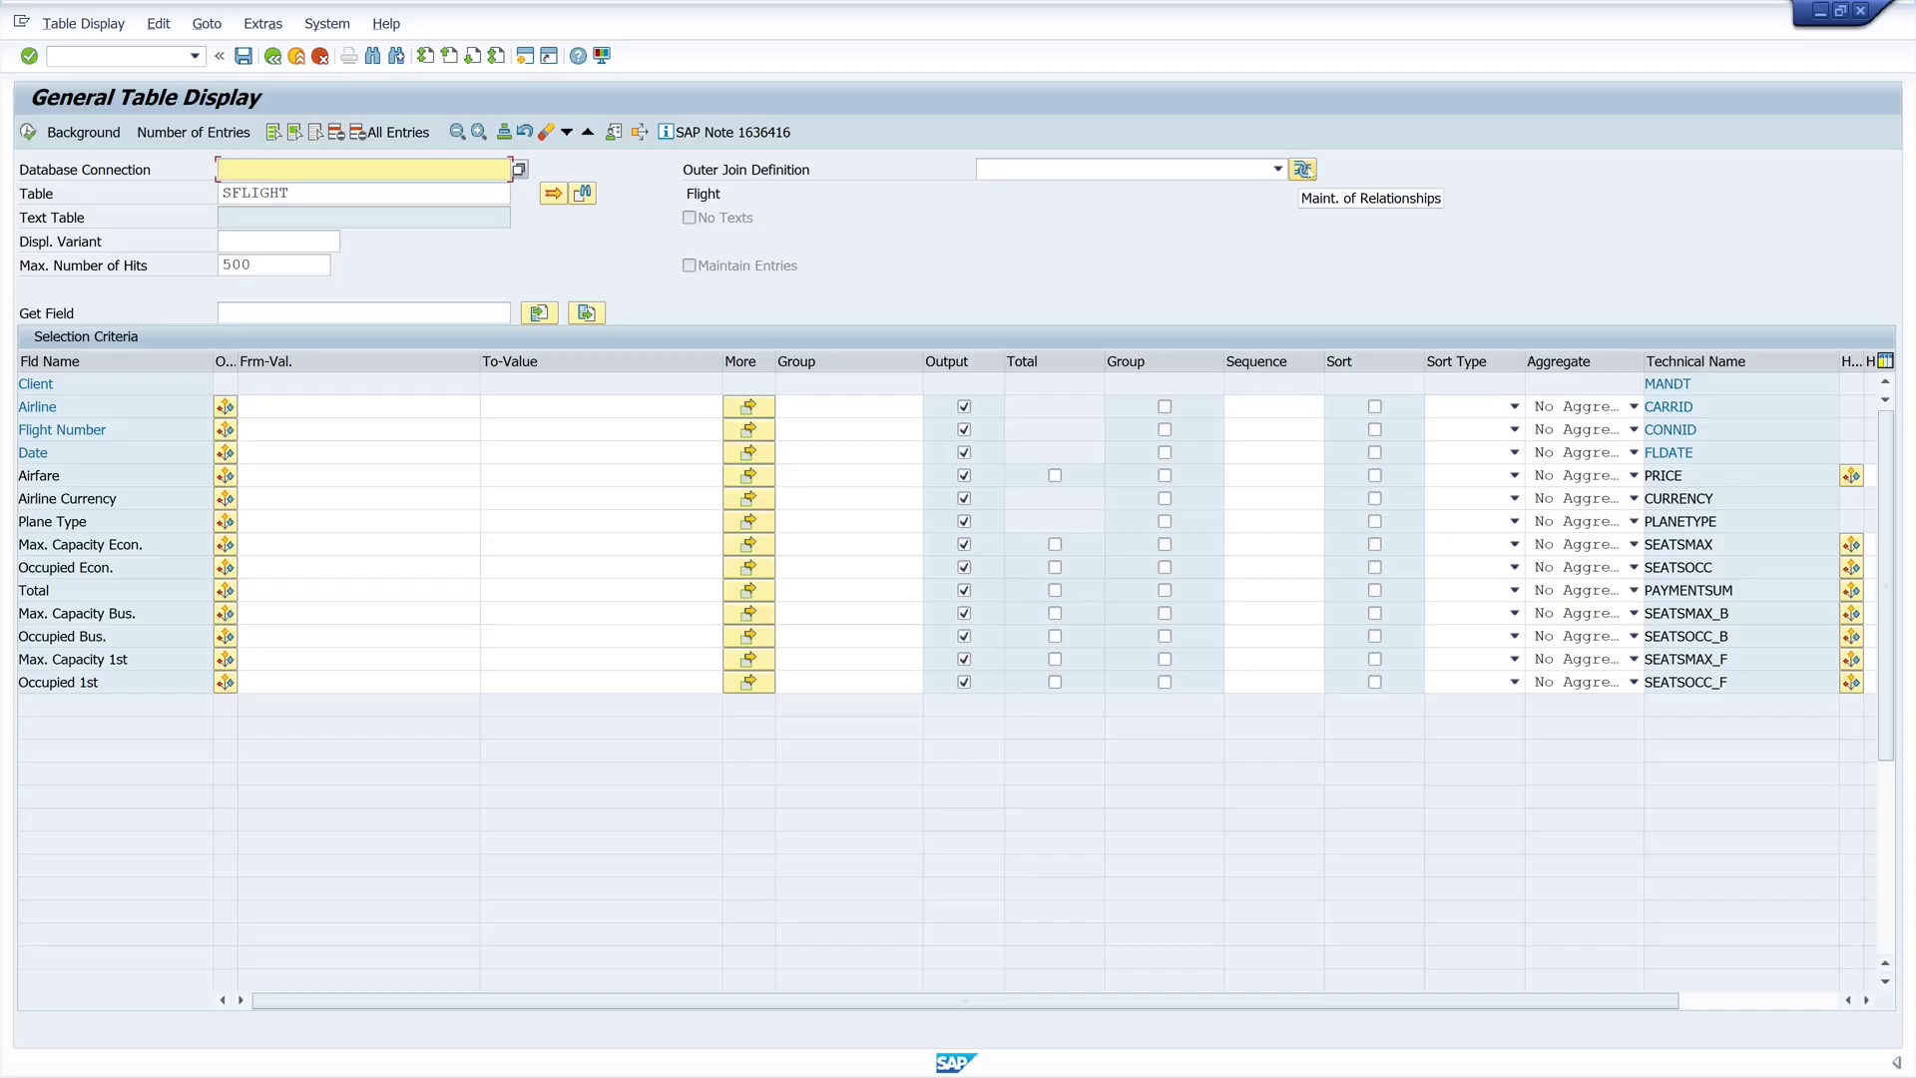
Create an outer join definition named 'test' with description 'test'.
left_click(1303, 168)
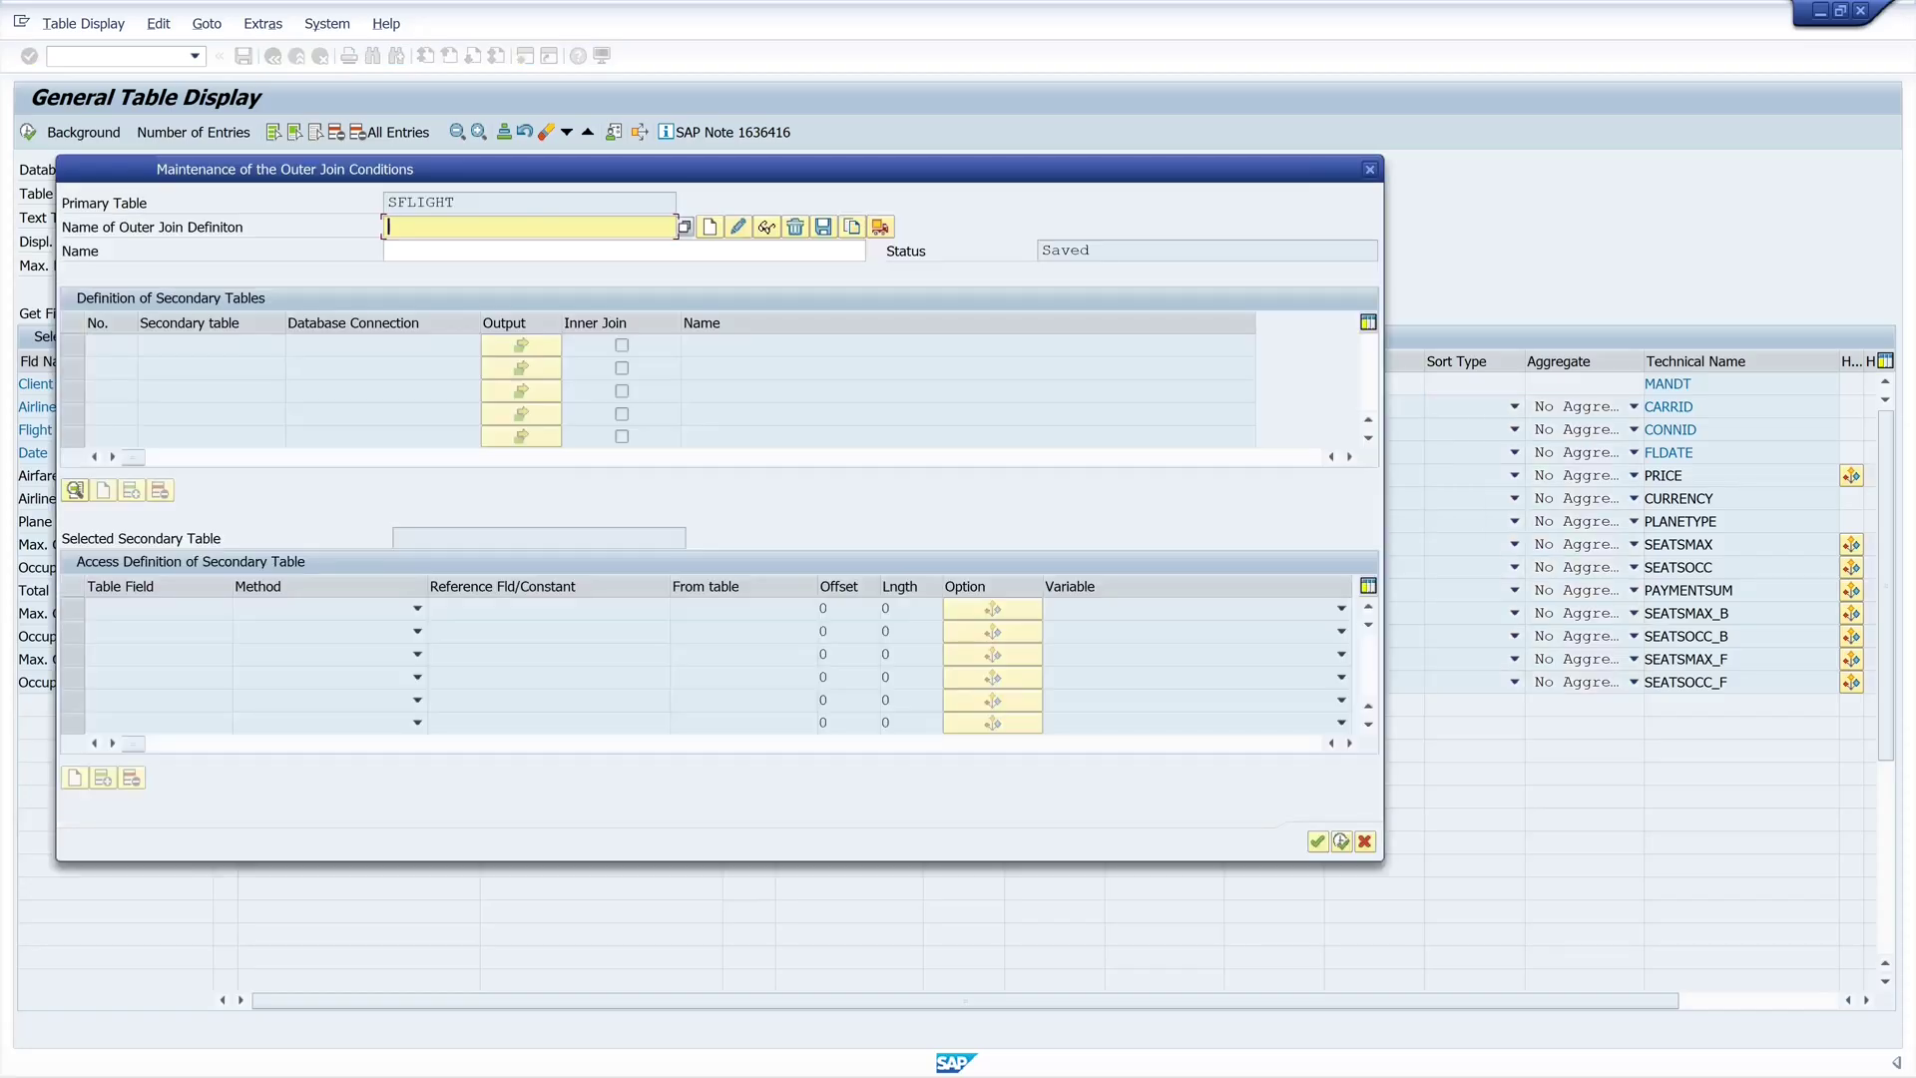
type("test")
key("Tab")
type("test")
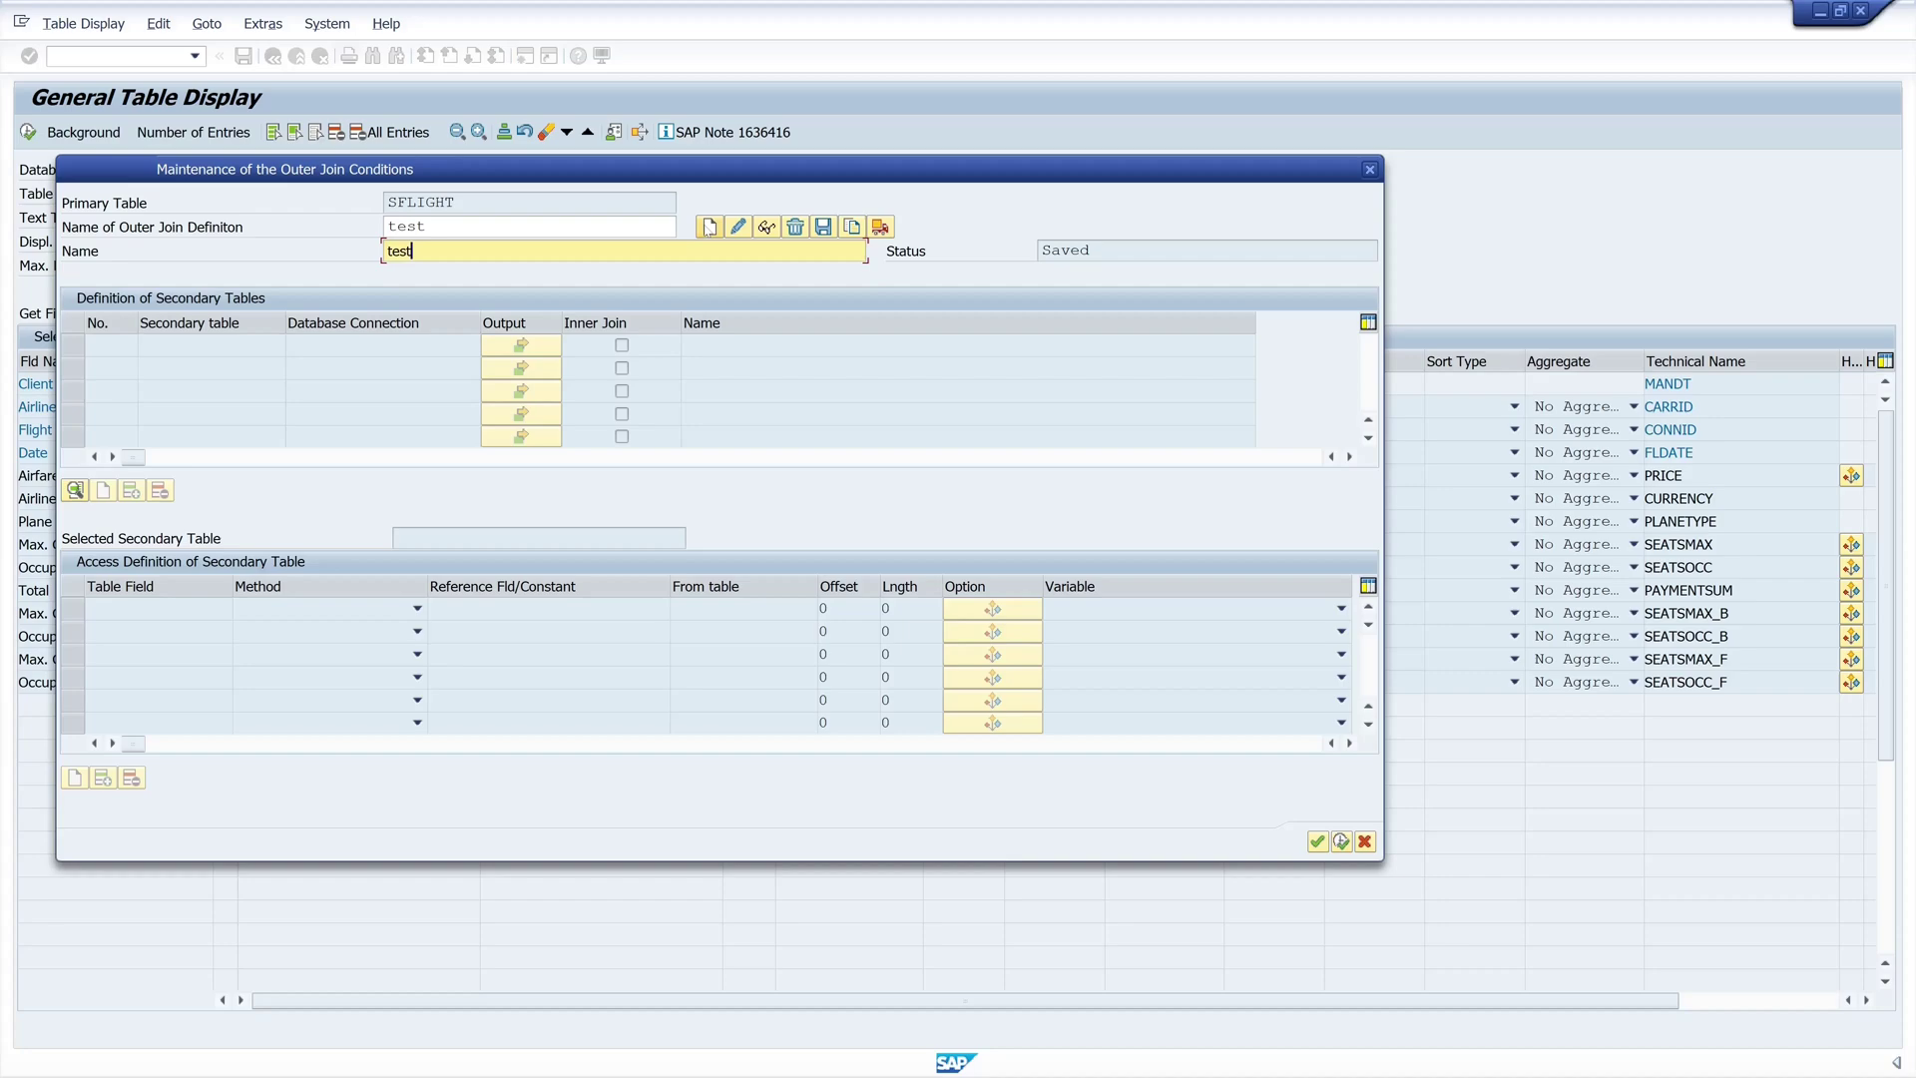
left_click(709, 227)
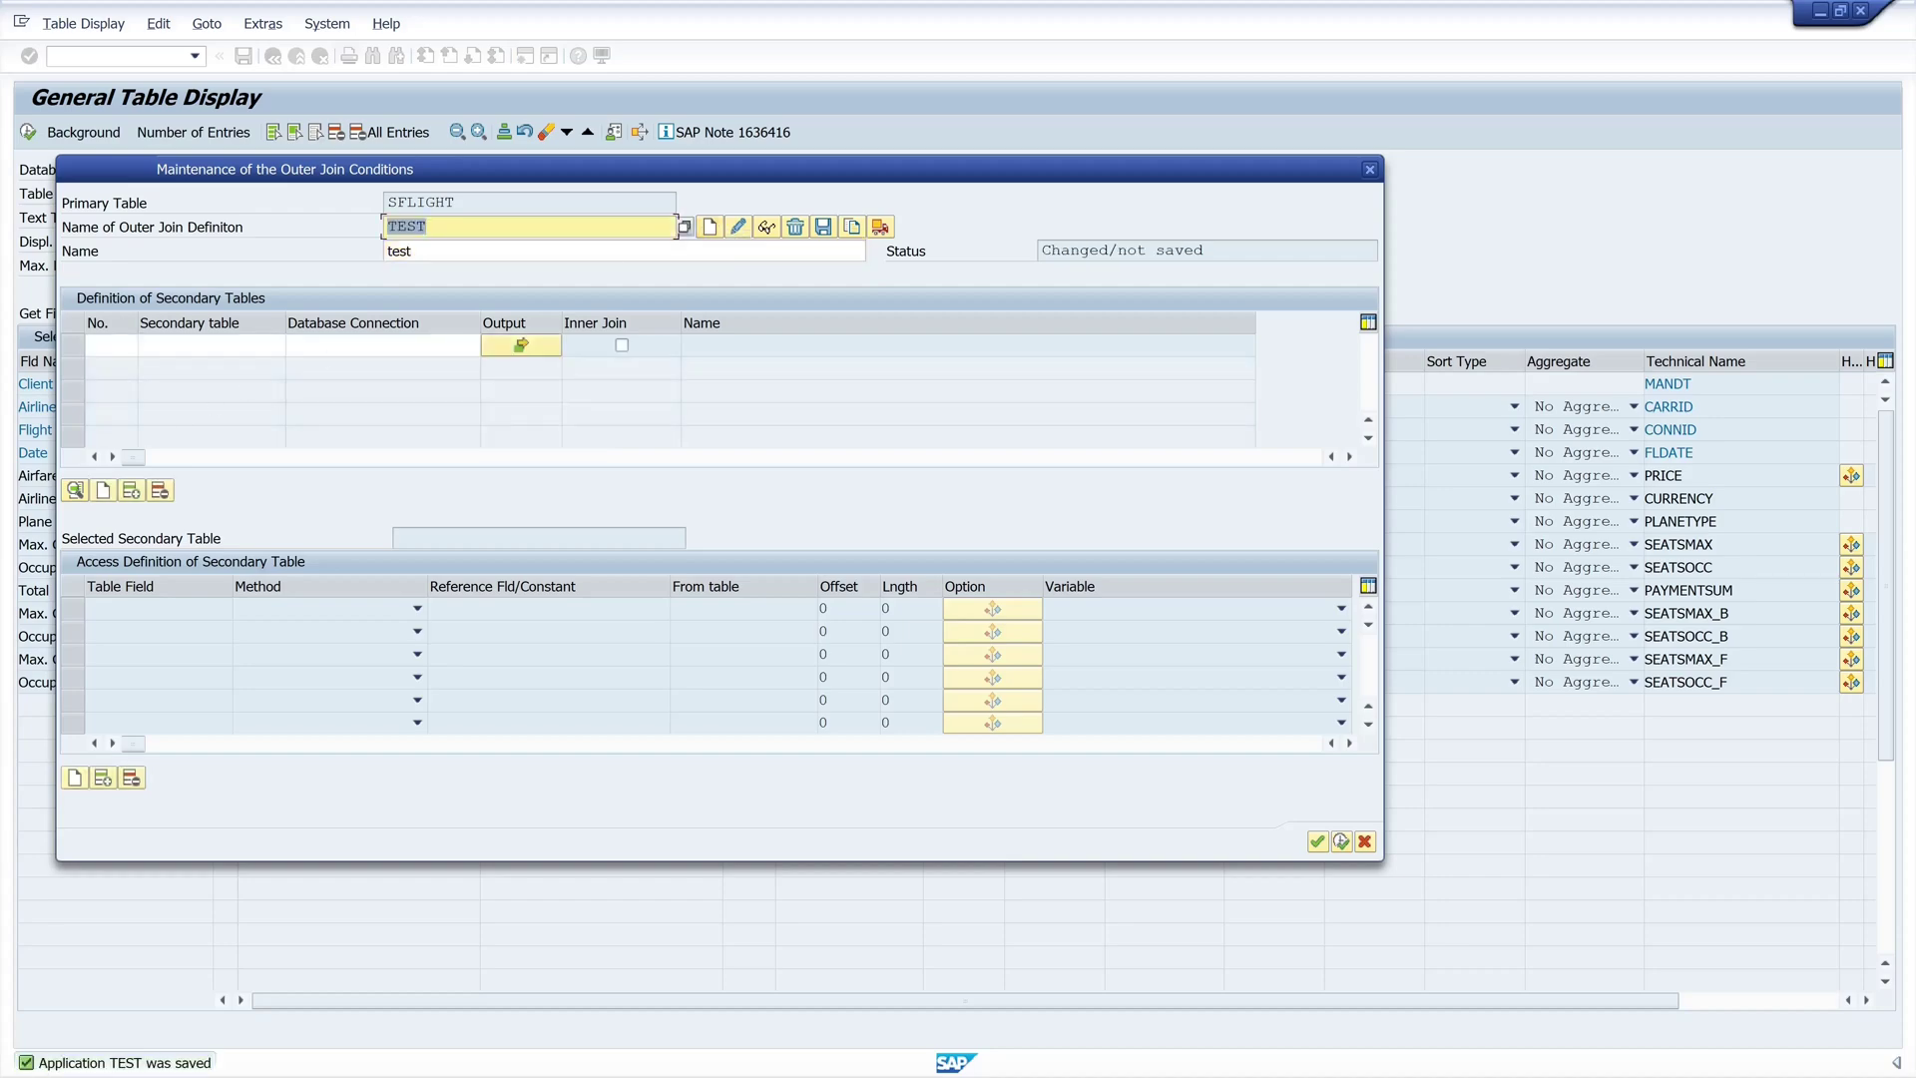
Add SCARR as secondary table number 1 in the join definition.
left_click(160, 345)
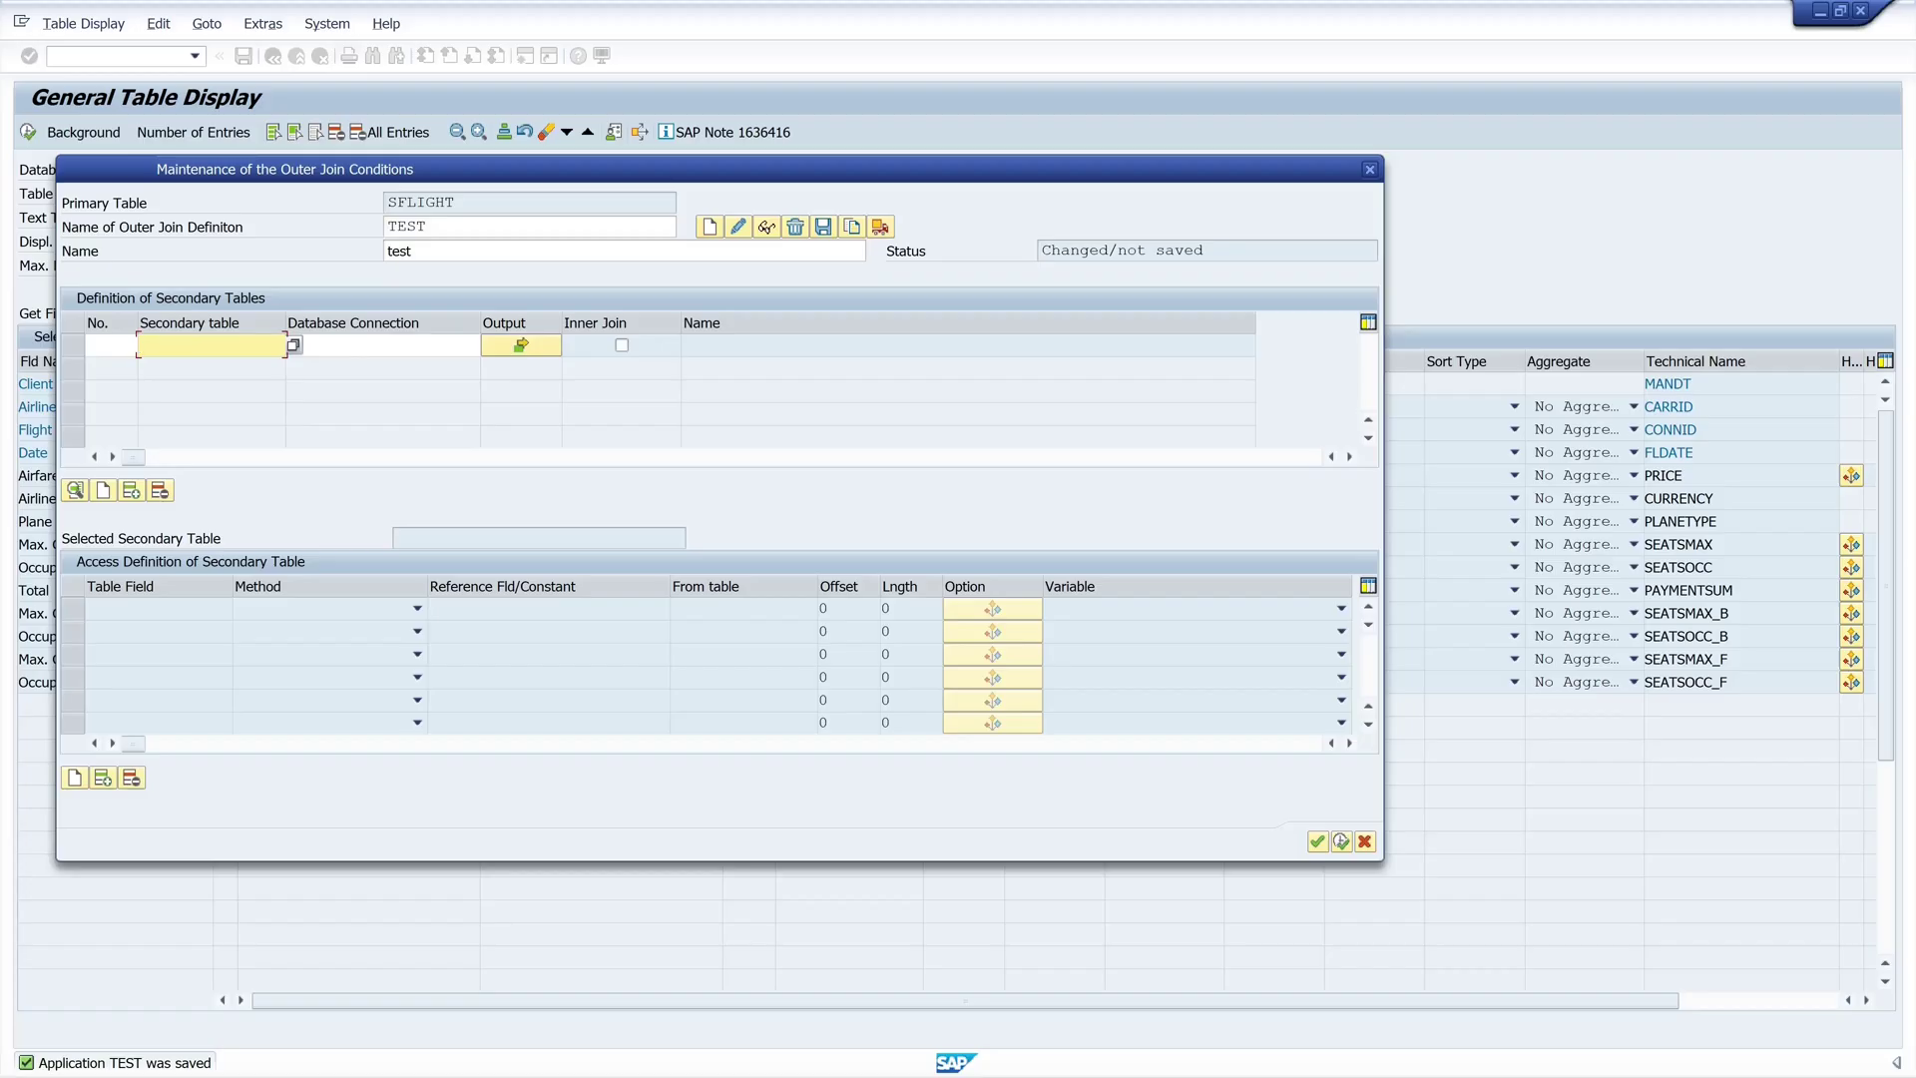
type("SCARR")
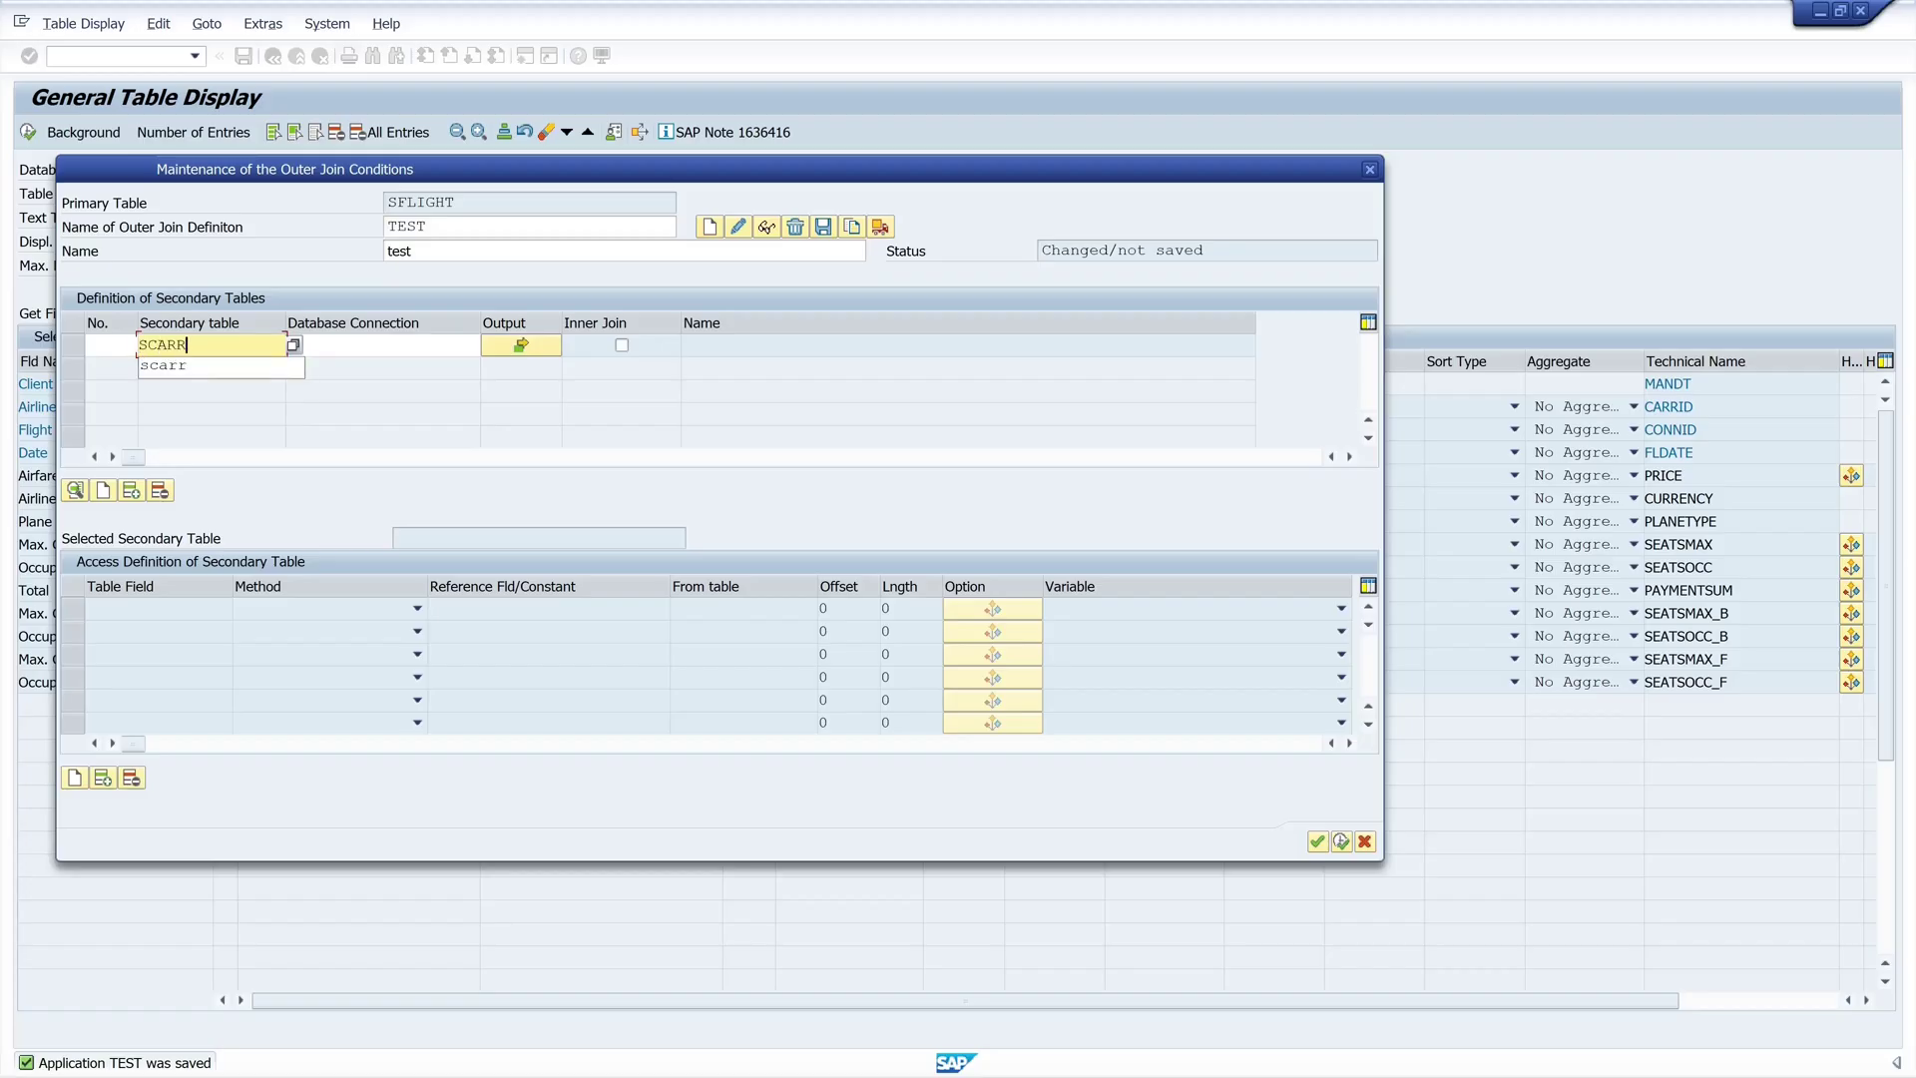
key("Return")
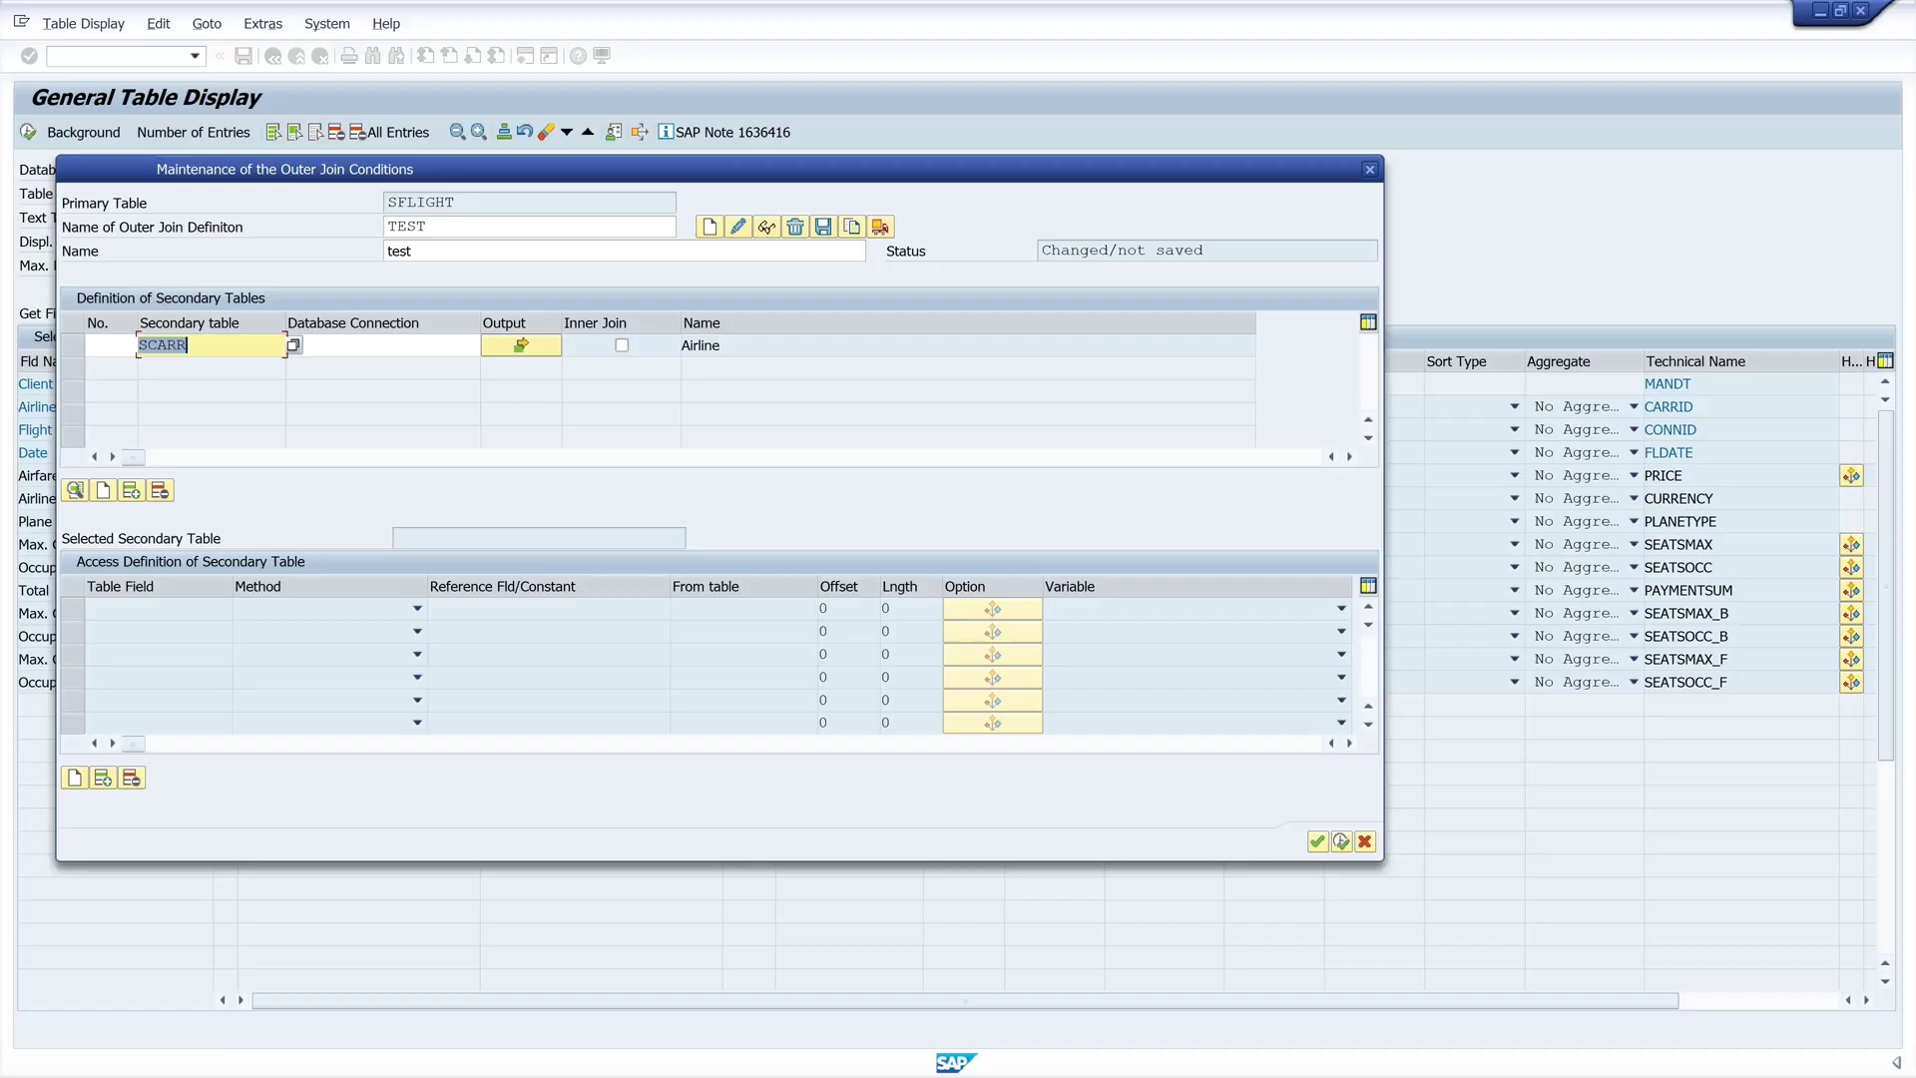
left_click(110, 346)
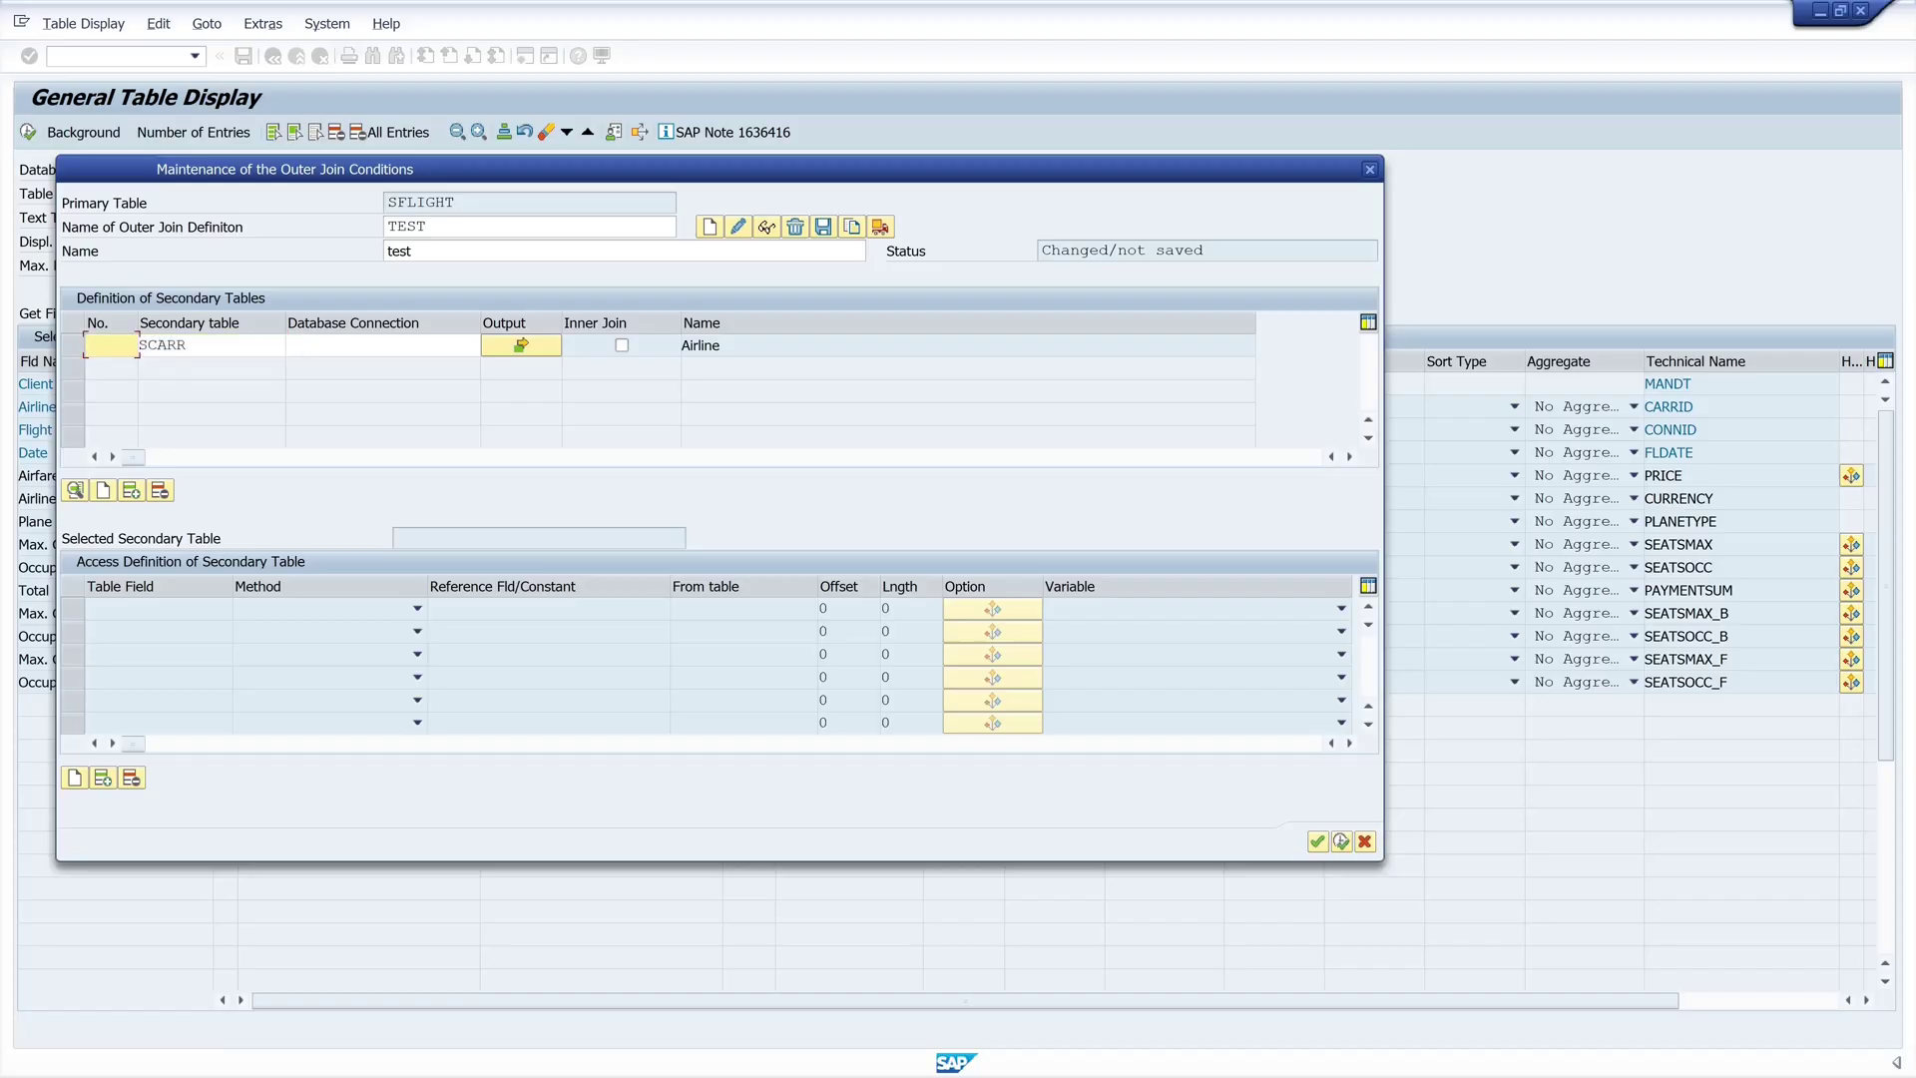
type("1")
Display SCARR's CARRID, CARRNAME and URL fields in the output, keeping CARRID at No Aggregation.
left_click(542, 346)
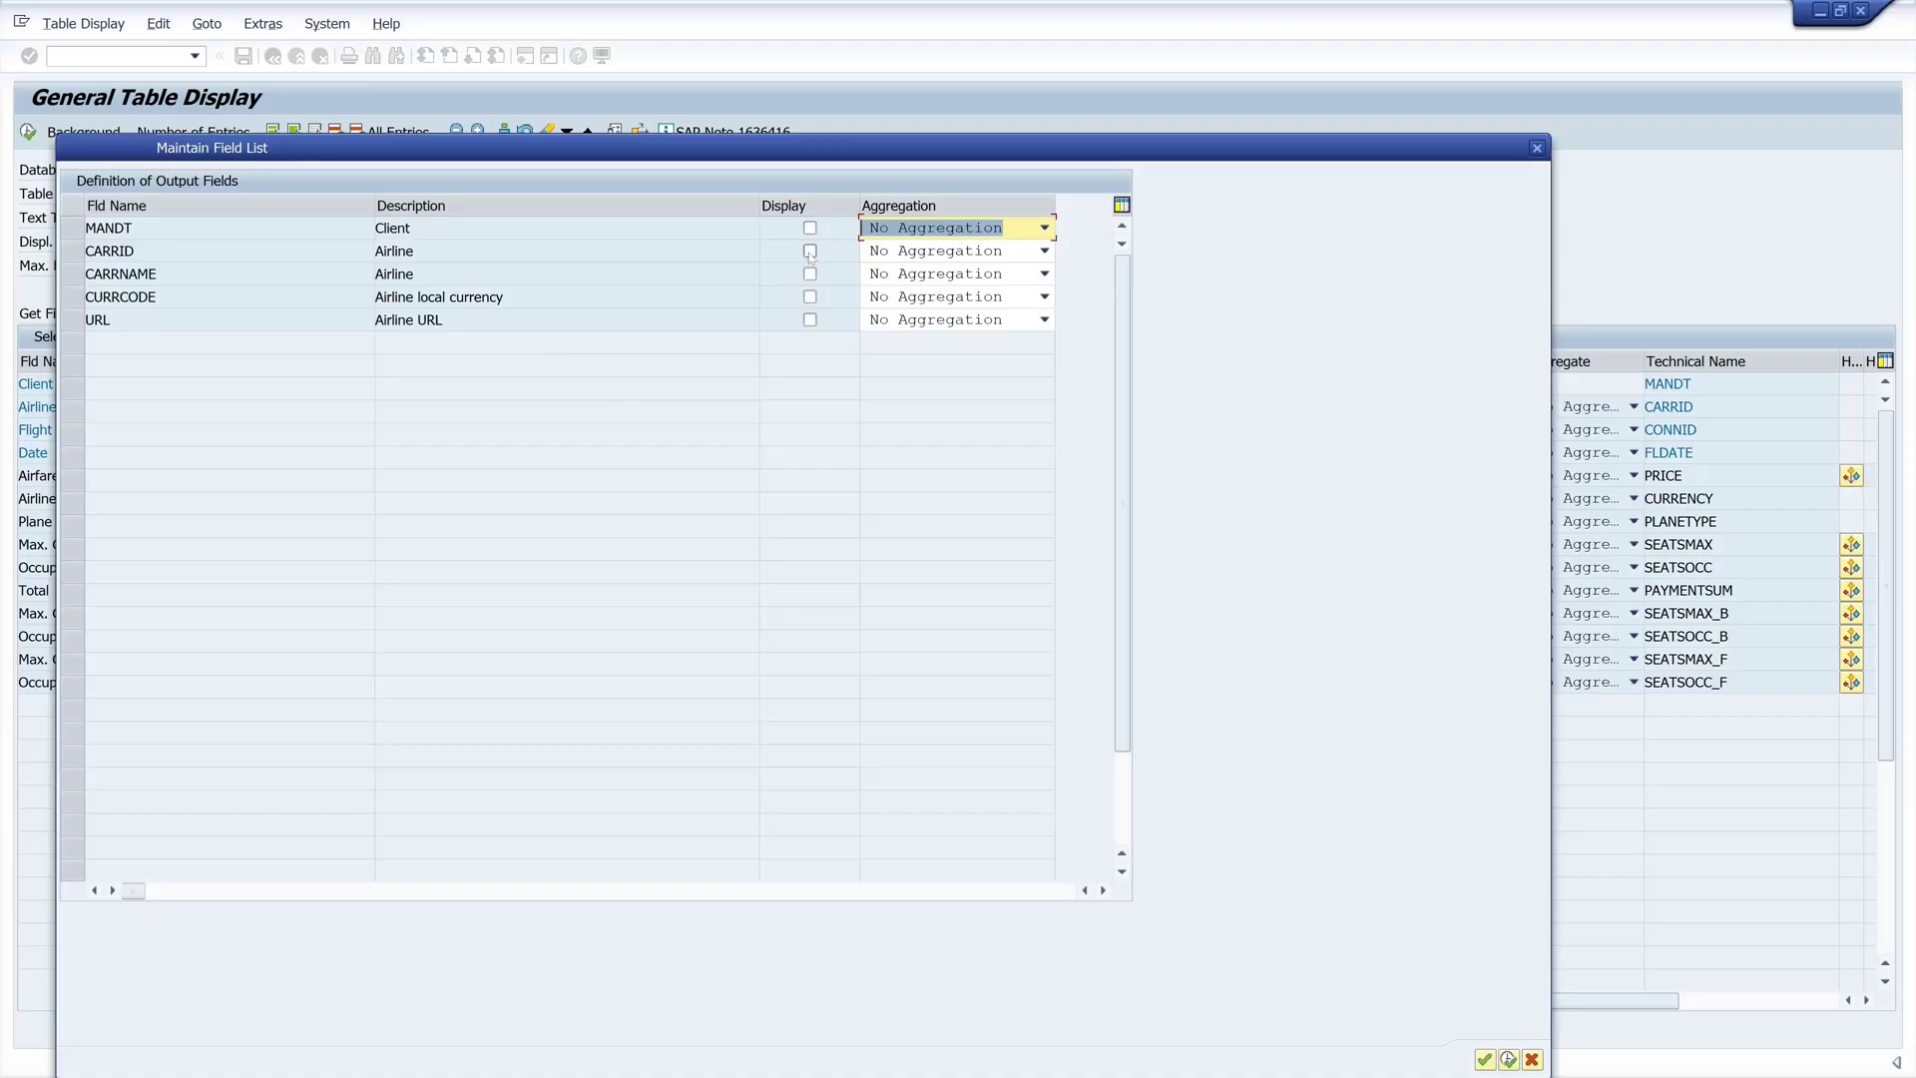
left_click(809, 251)
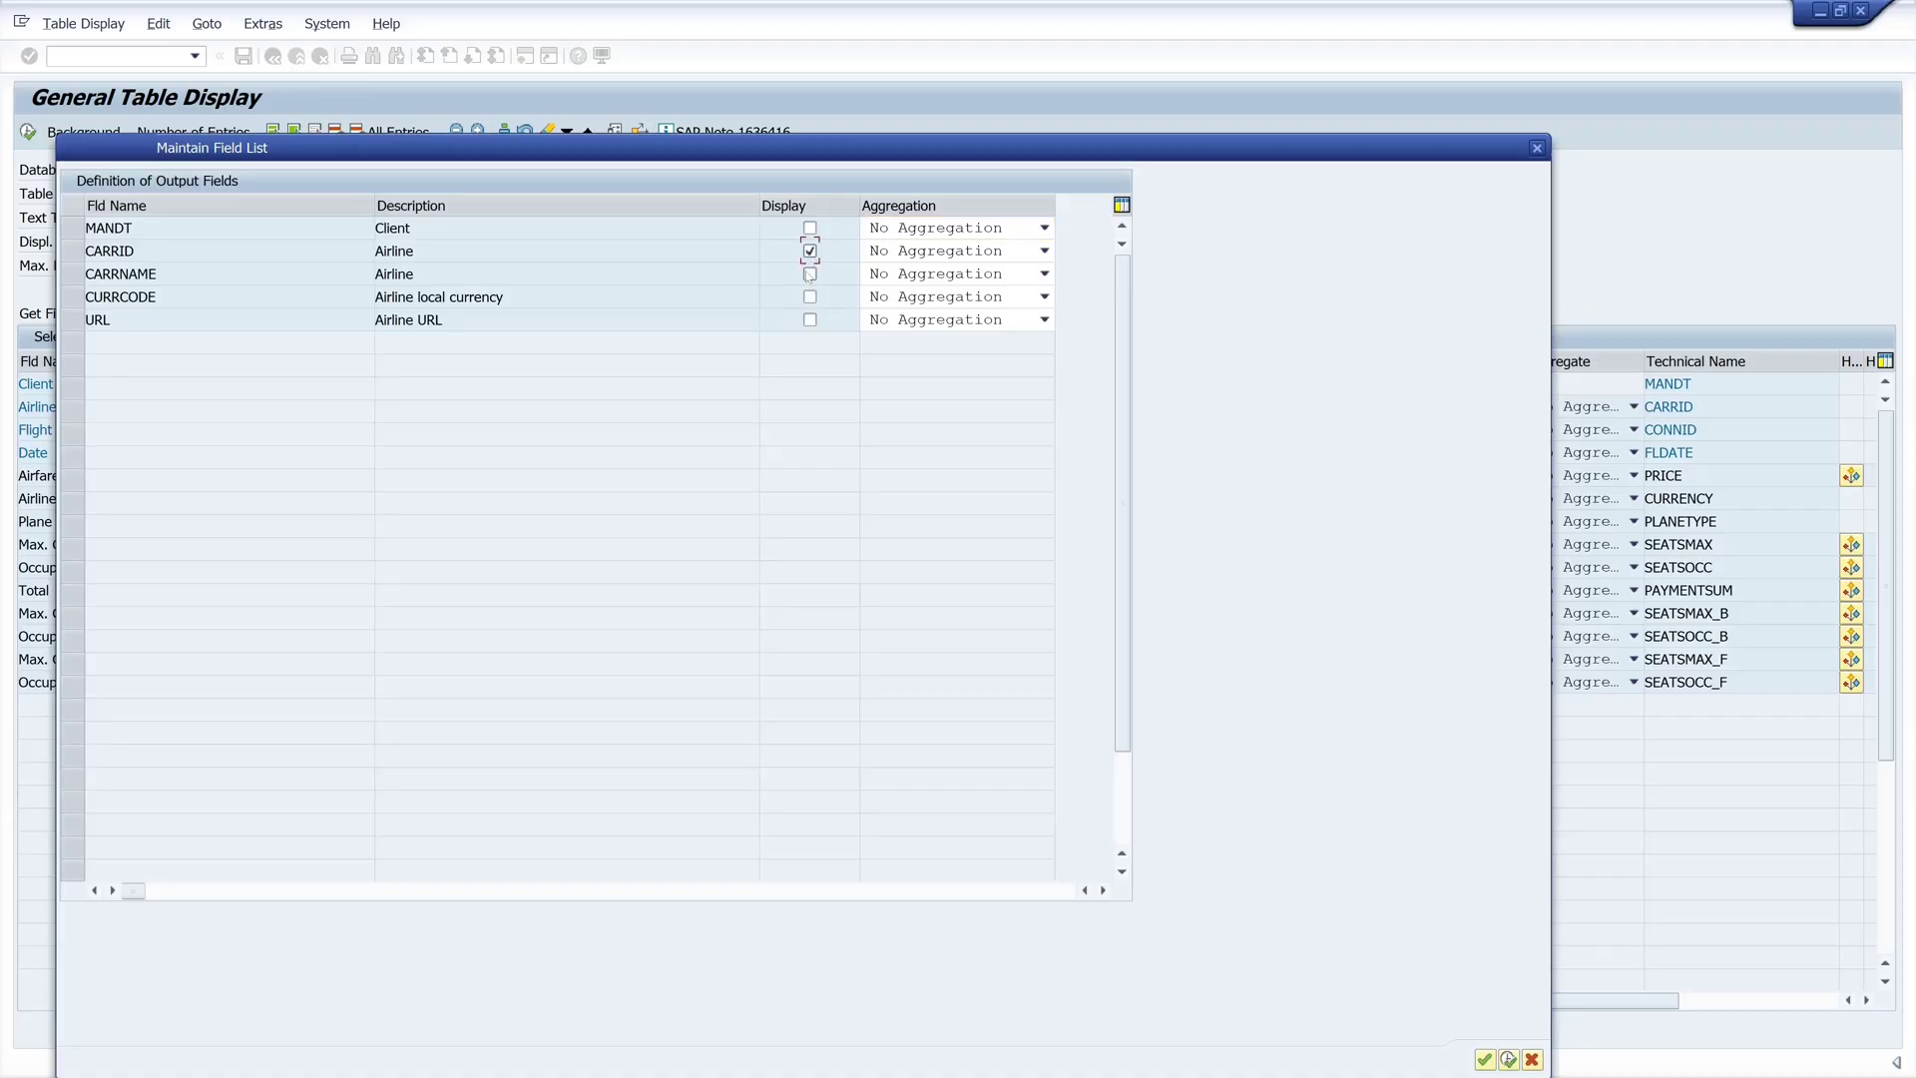
left_click(809, 274)
left_click(809, 321)
left_click(1044, 252)
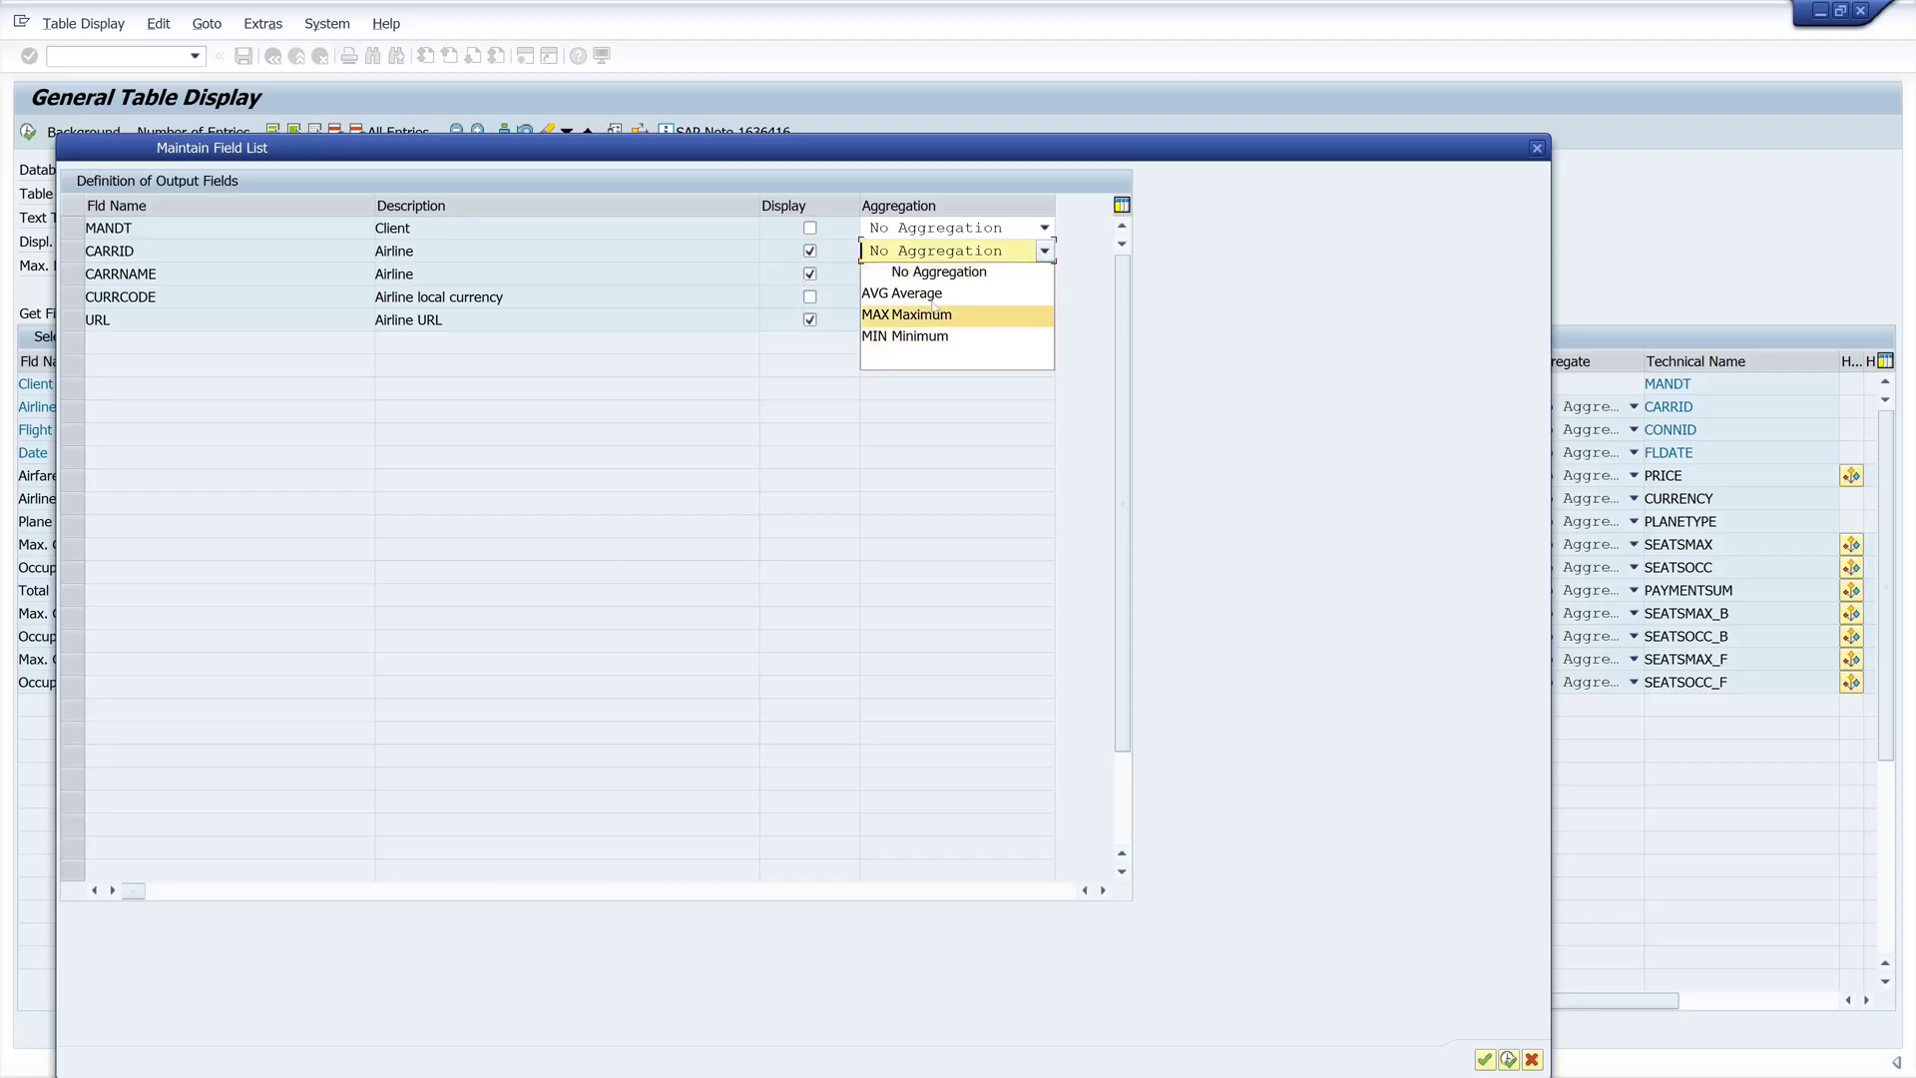
left_click(948, 273)
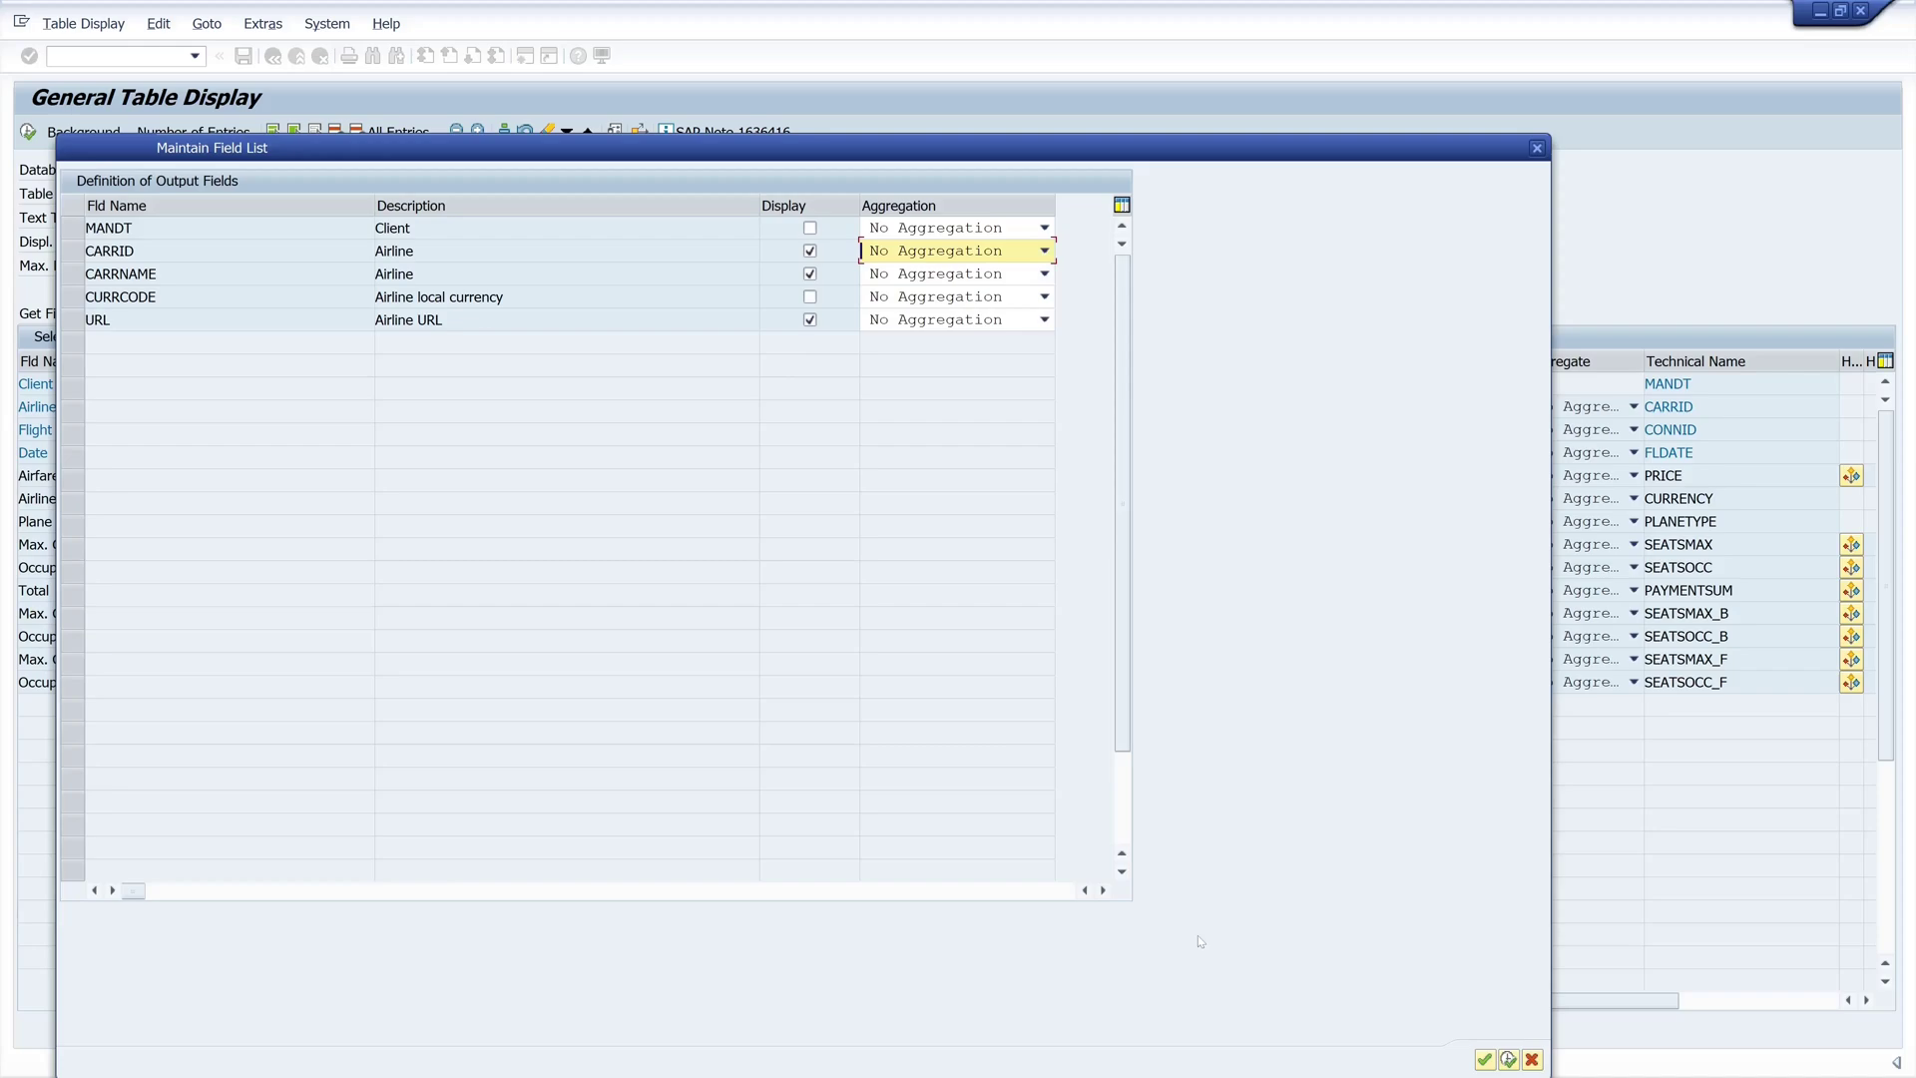
left_click(1484, 1059)
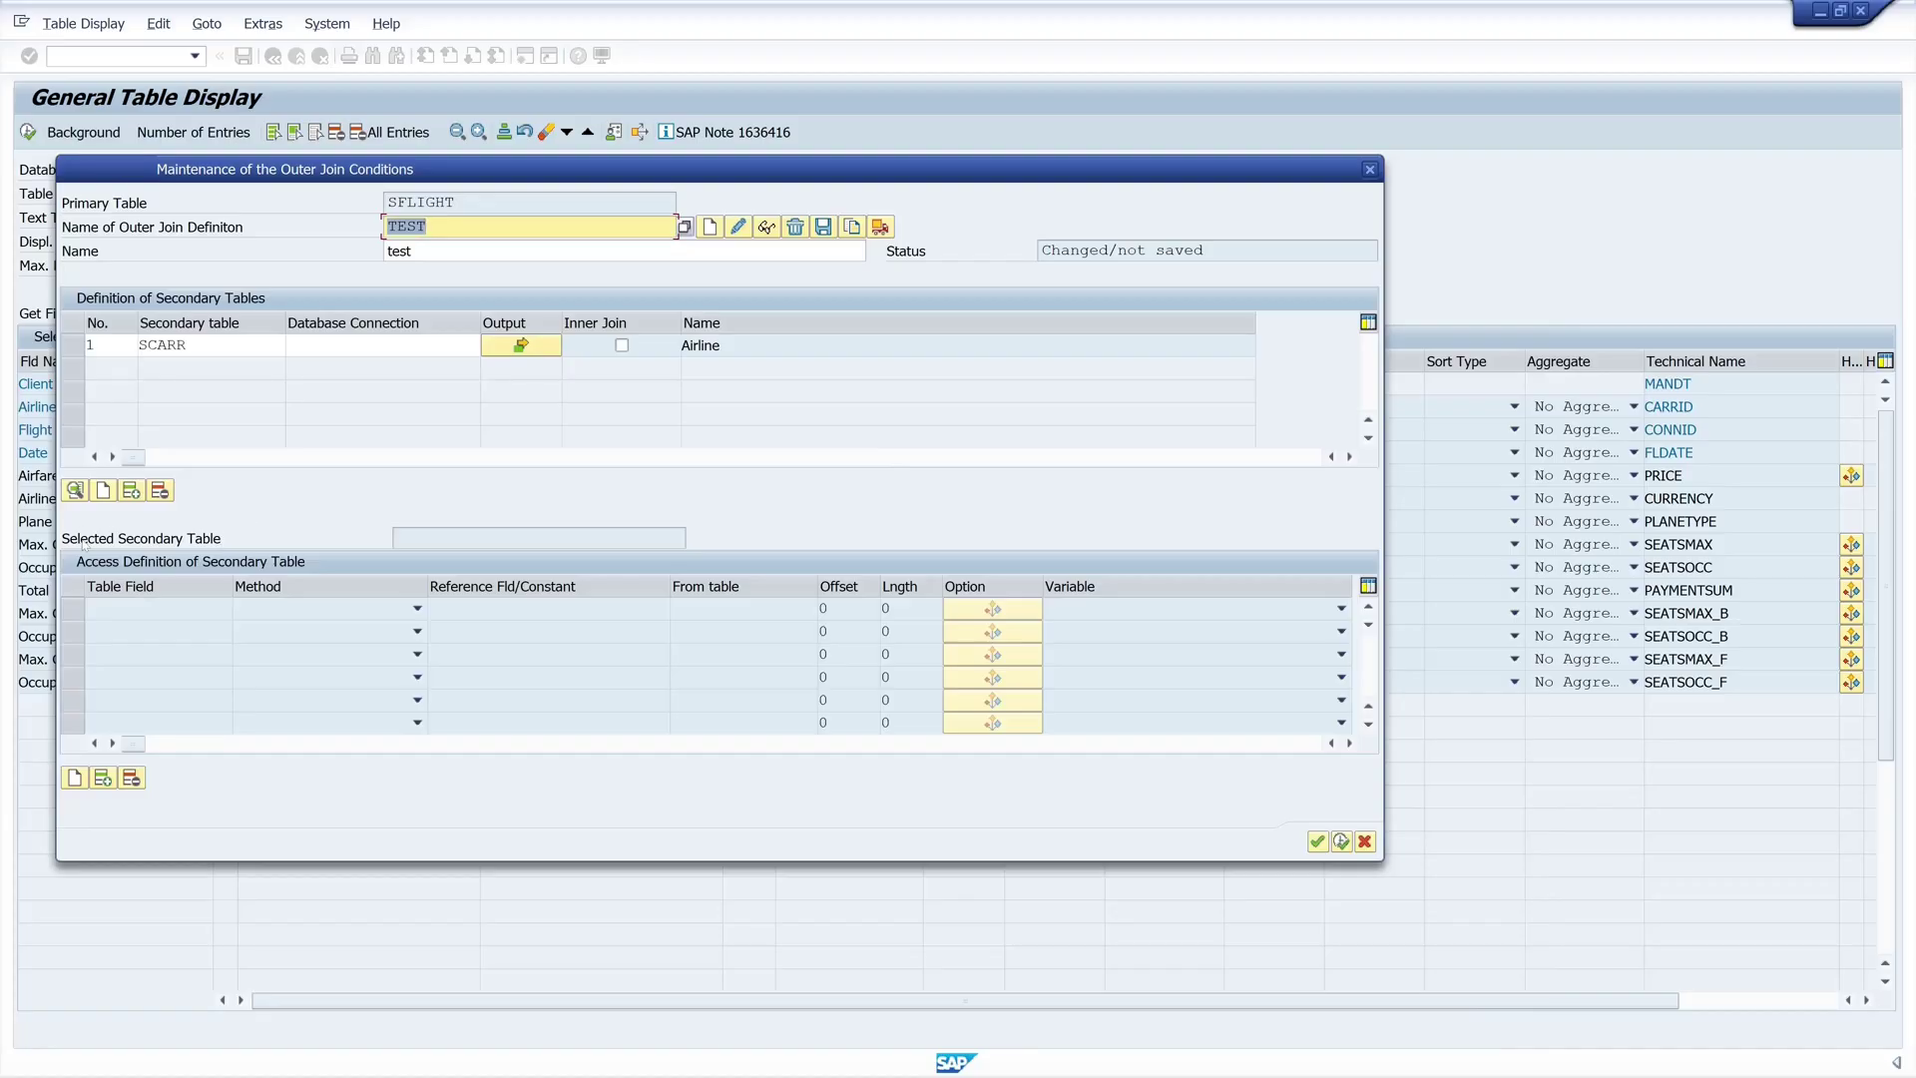
Open SCARR's access definition and set CARRID as its first table field.
double_click(162, 345)
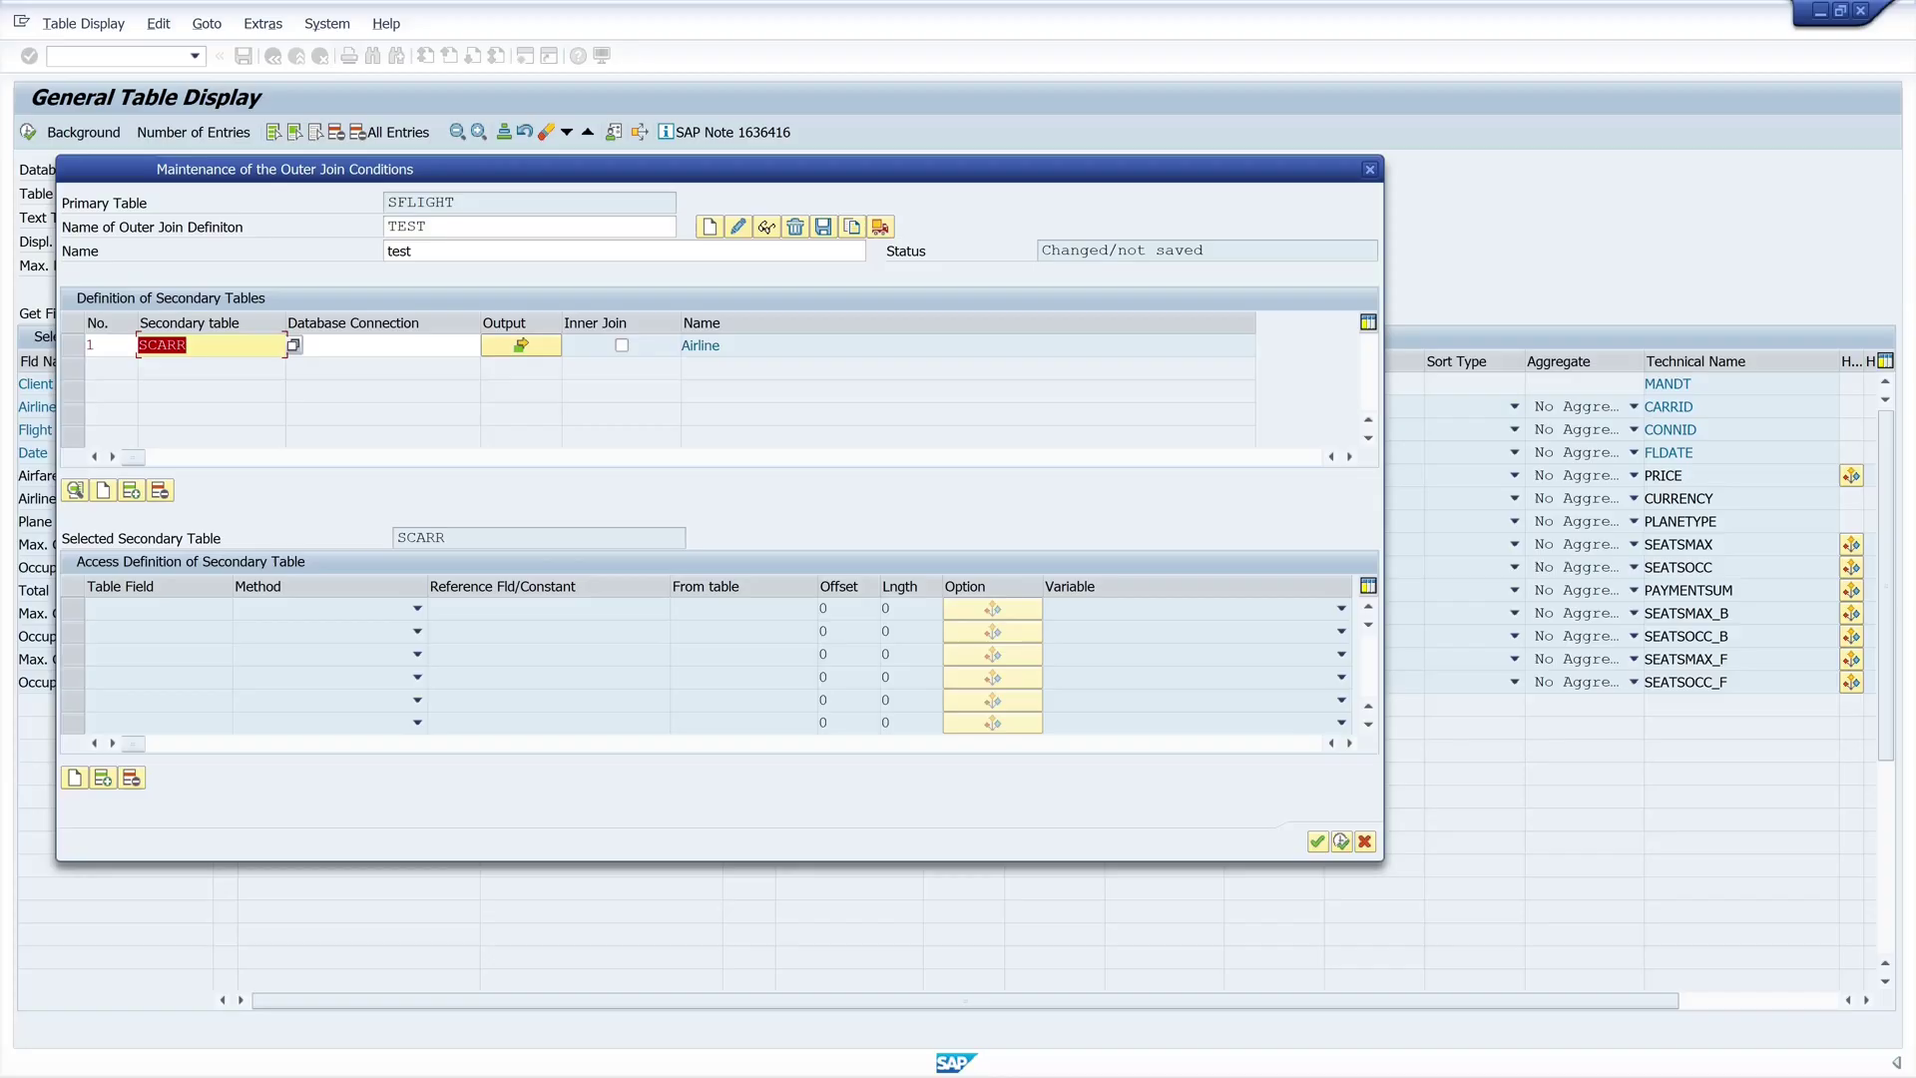
key("Tab")
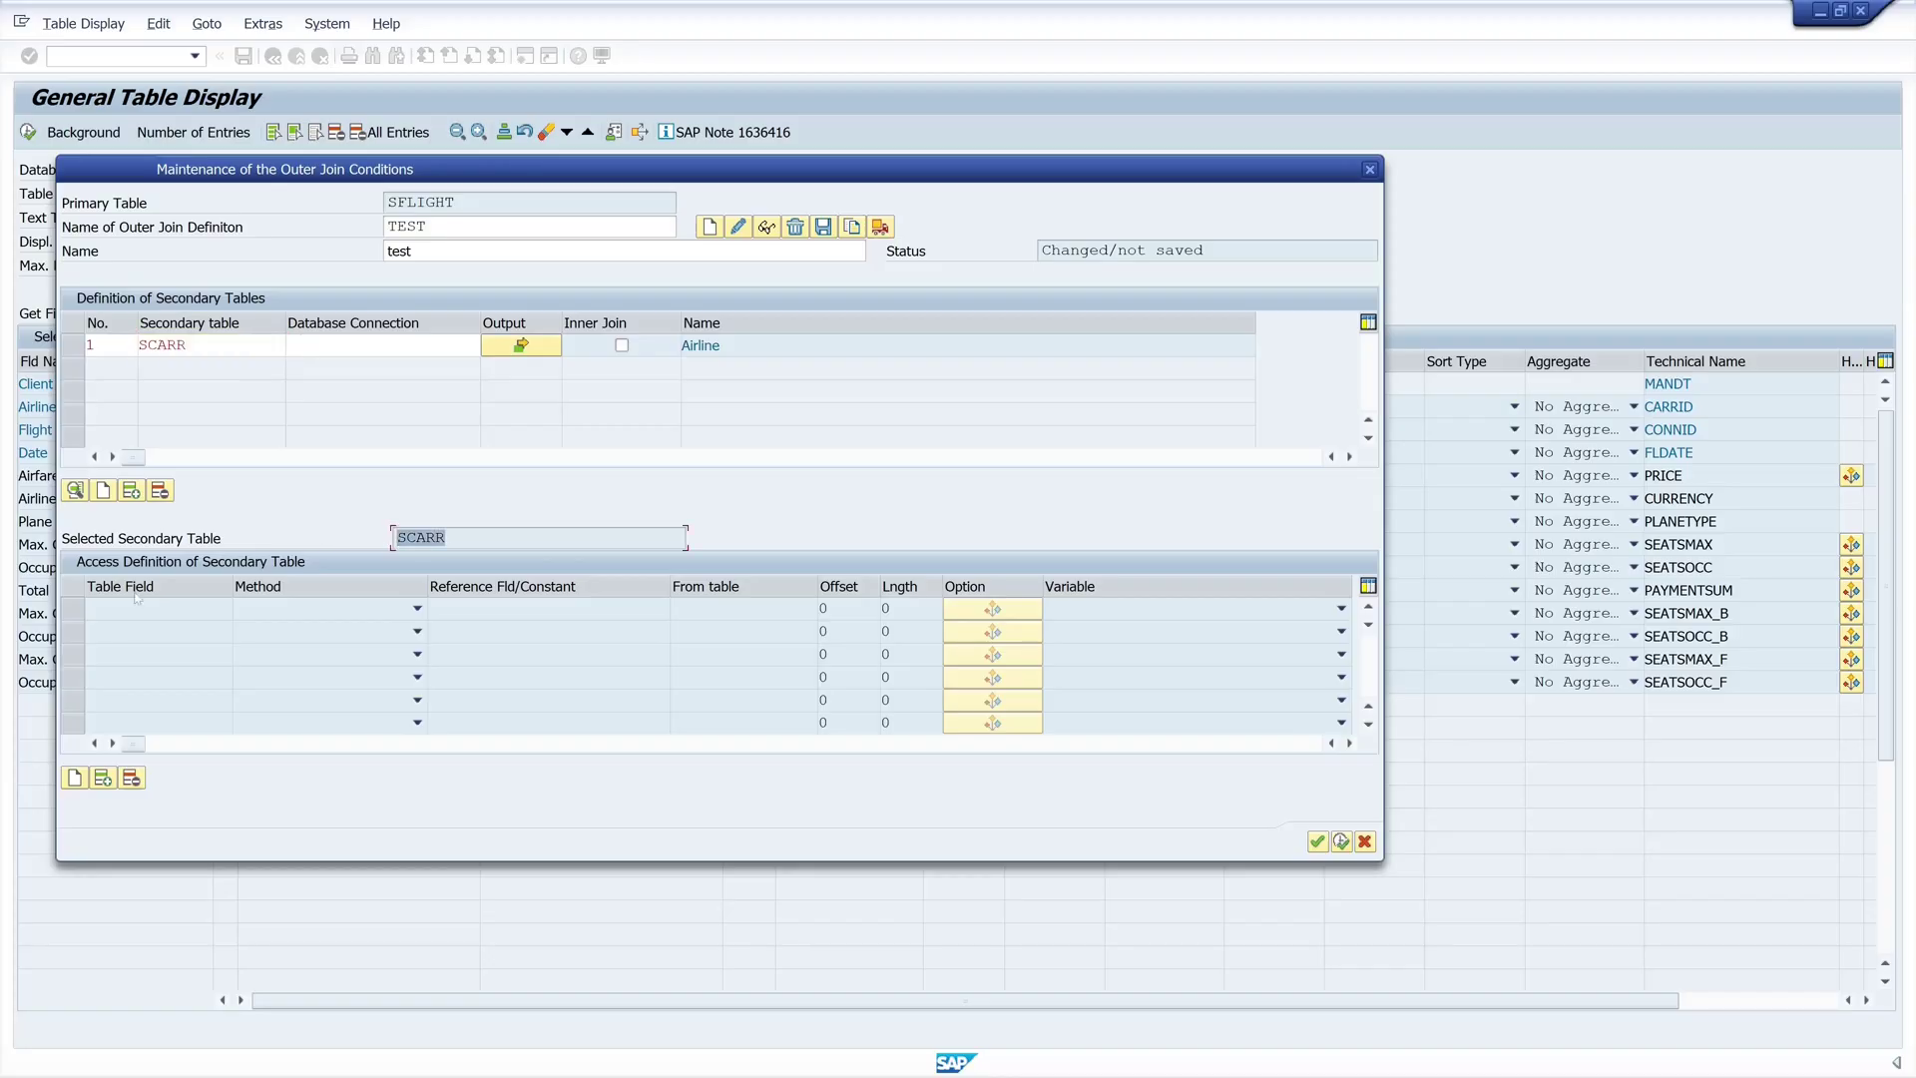
key("Return")
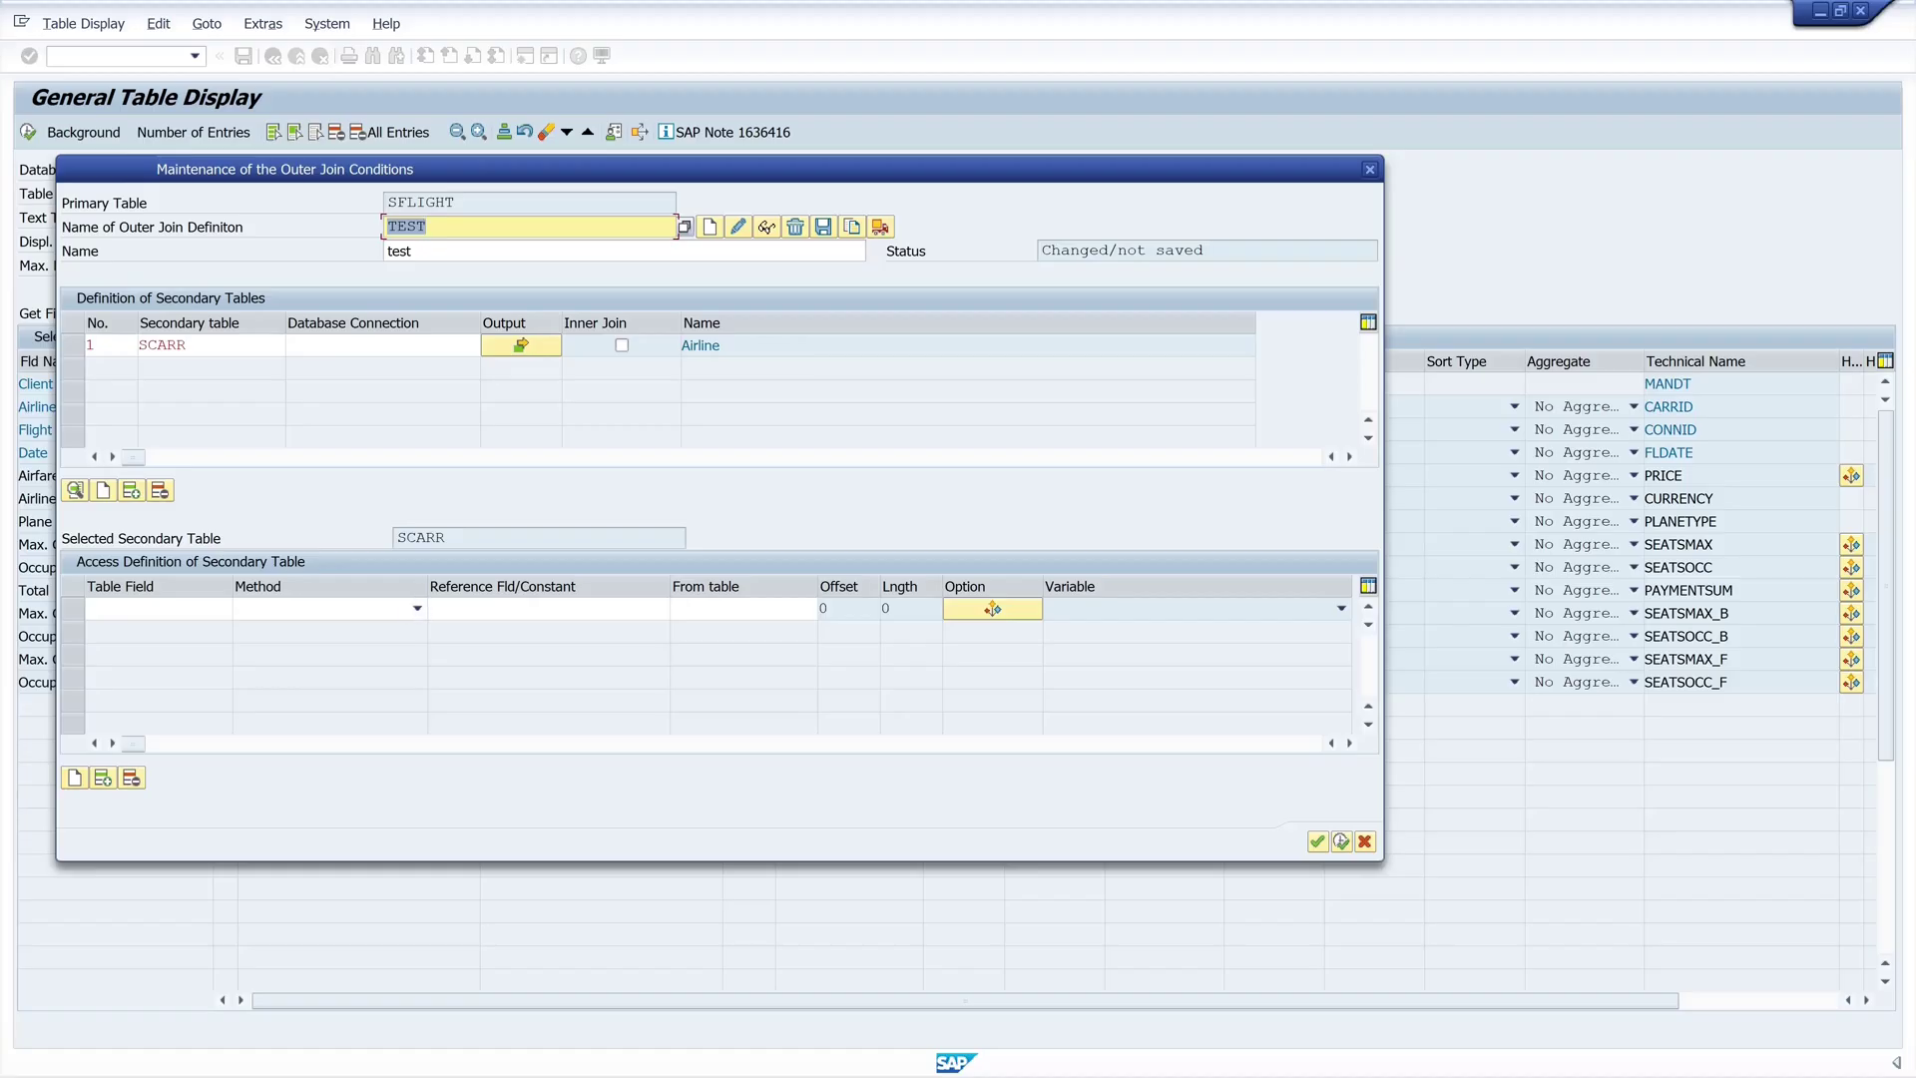
left_click(157, 608)
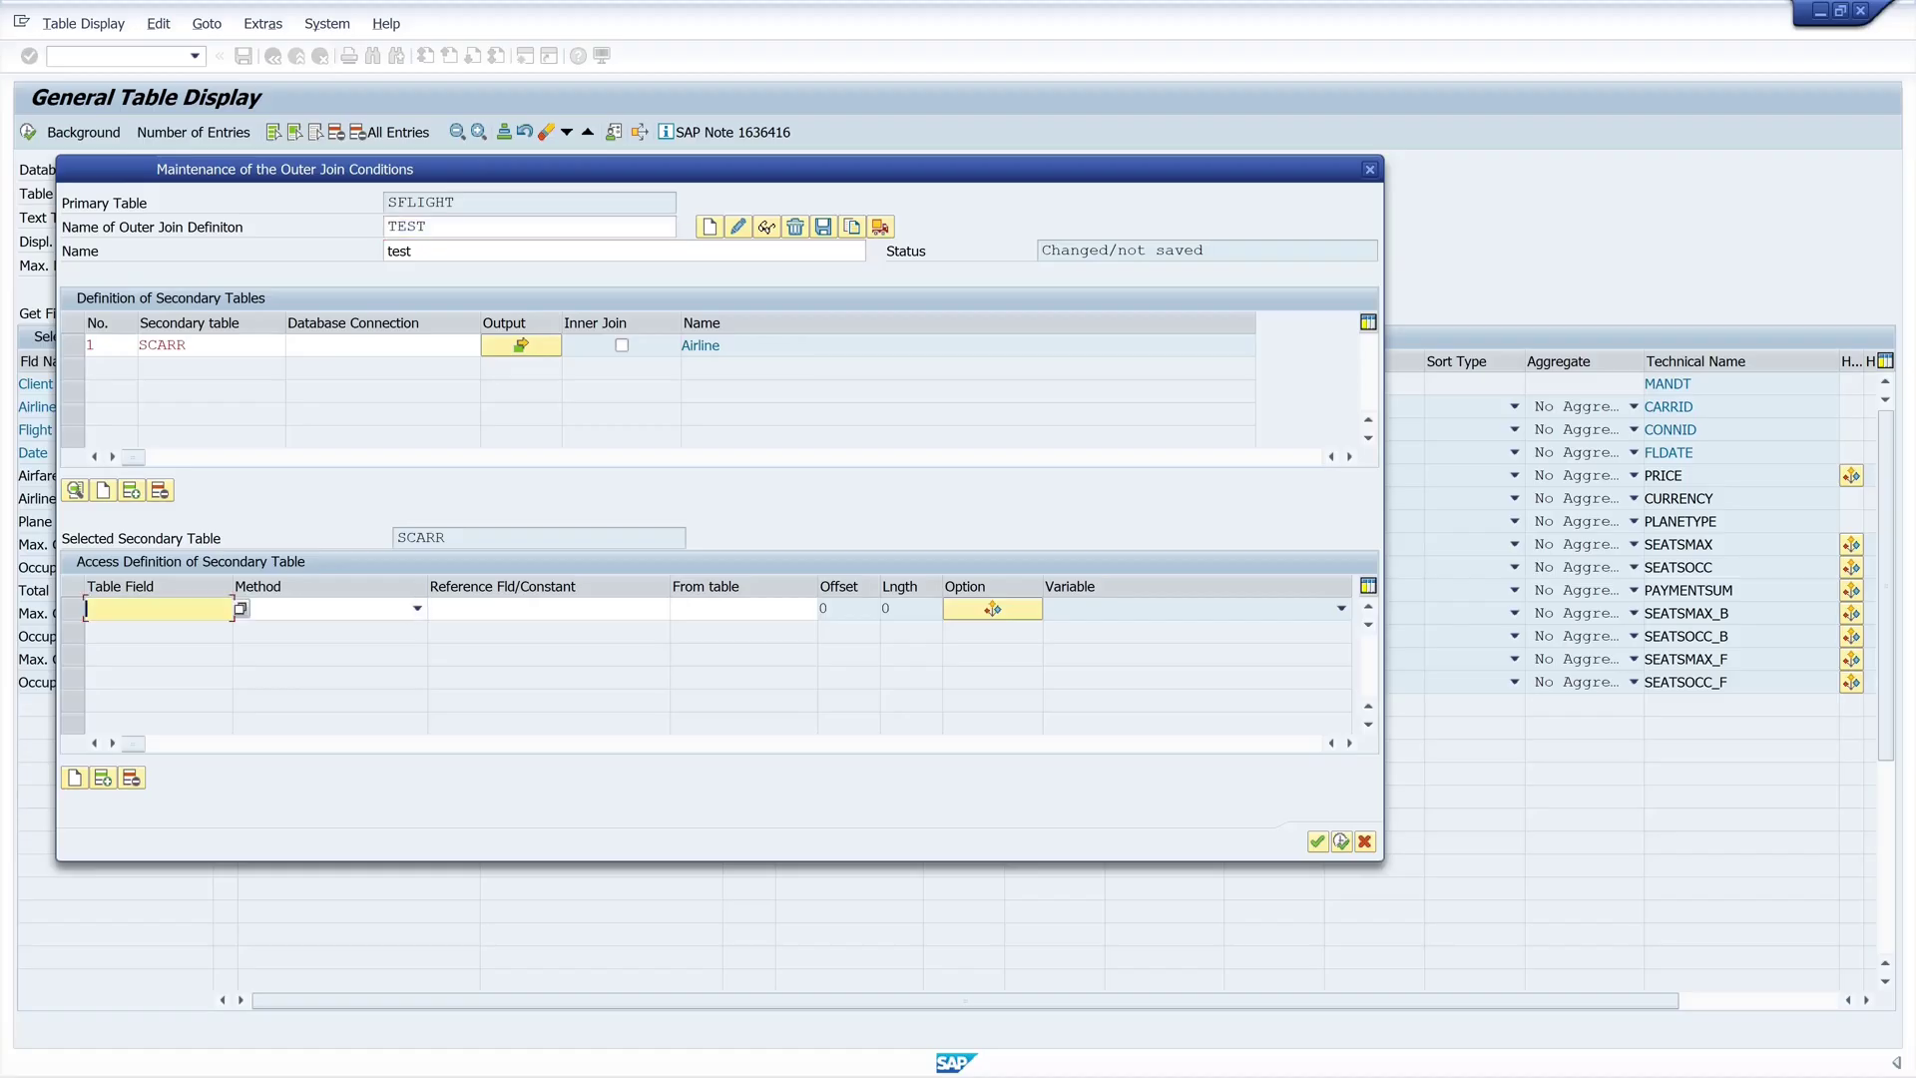
left_click(242, 609)
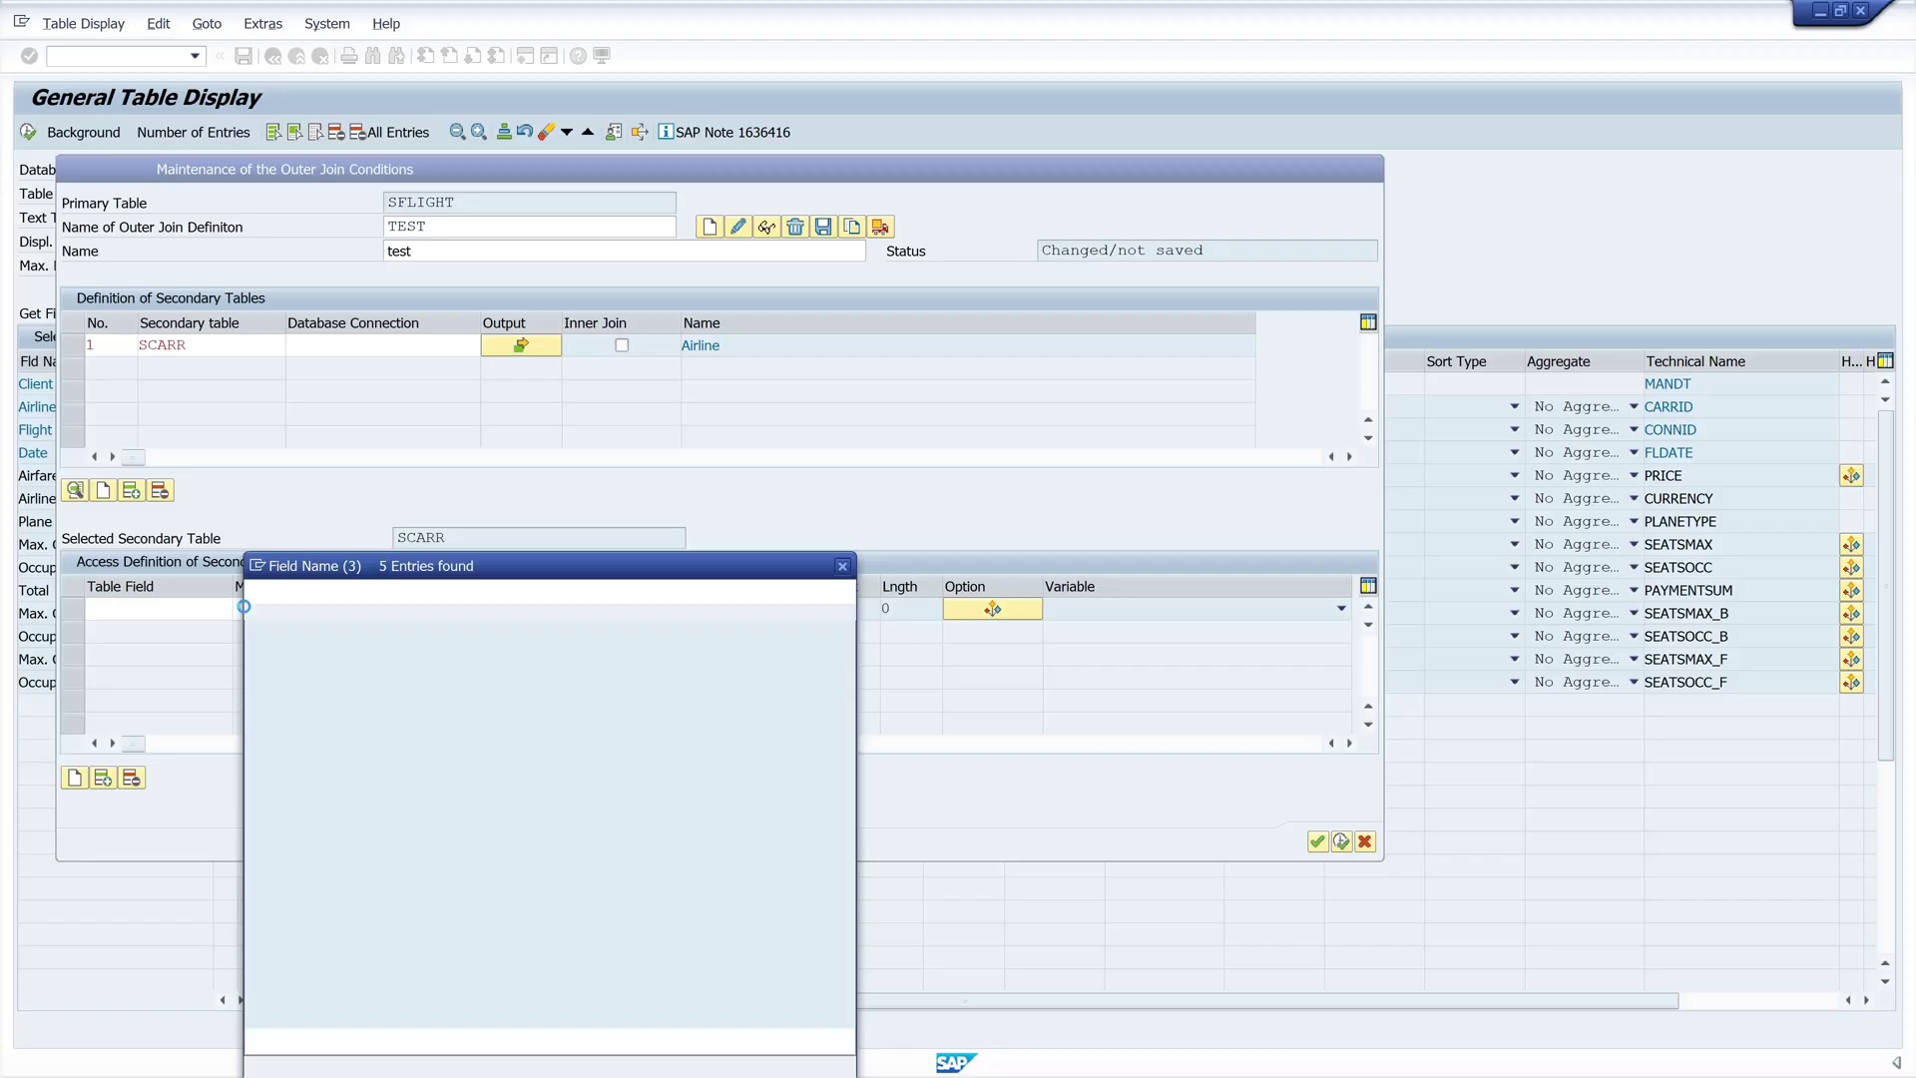
left_click_drag(462, 568, 451, 387)
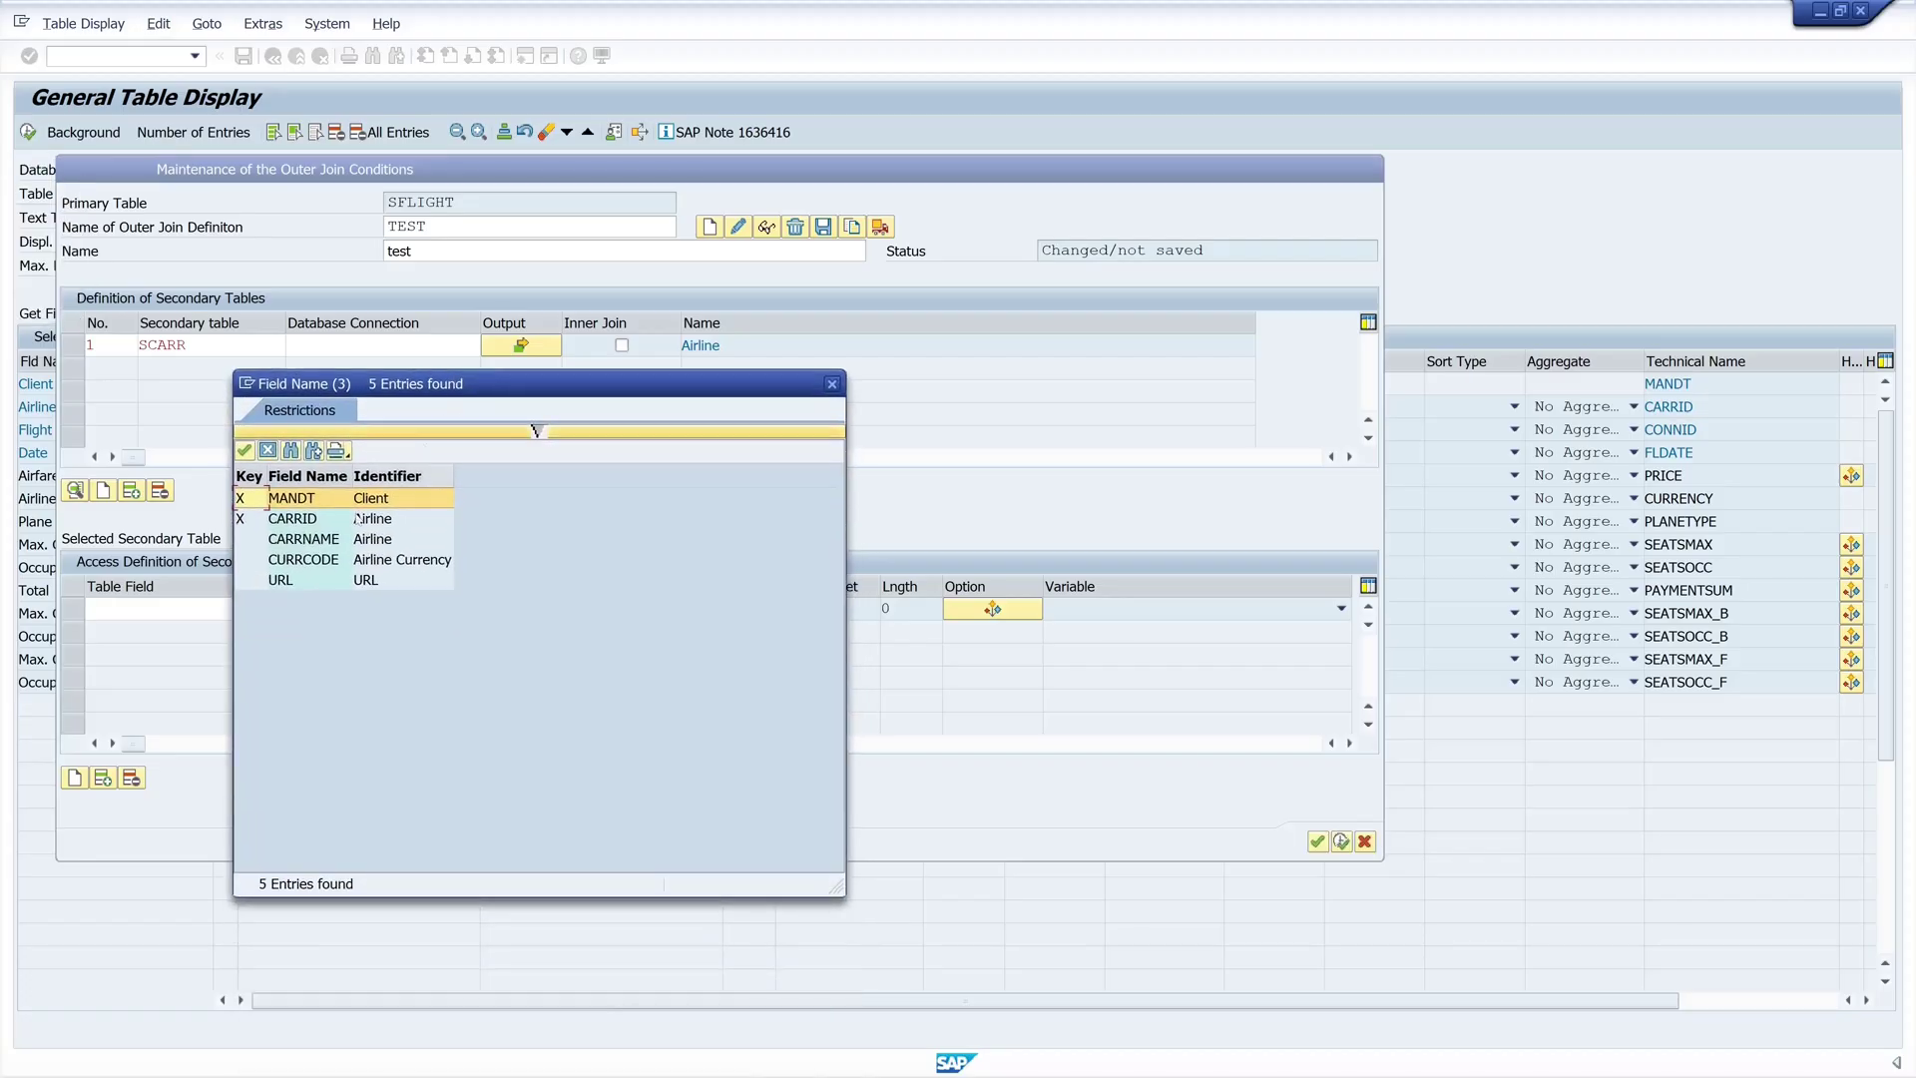
double_click(284, 520)
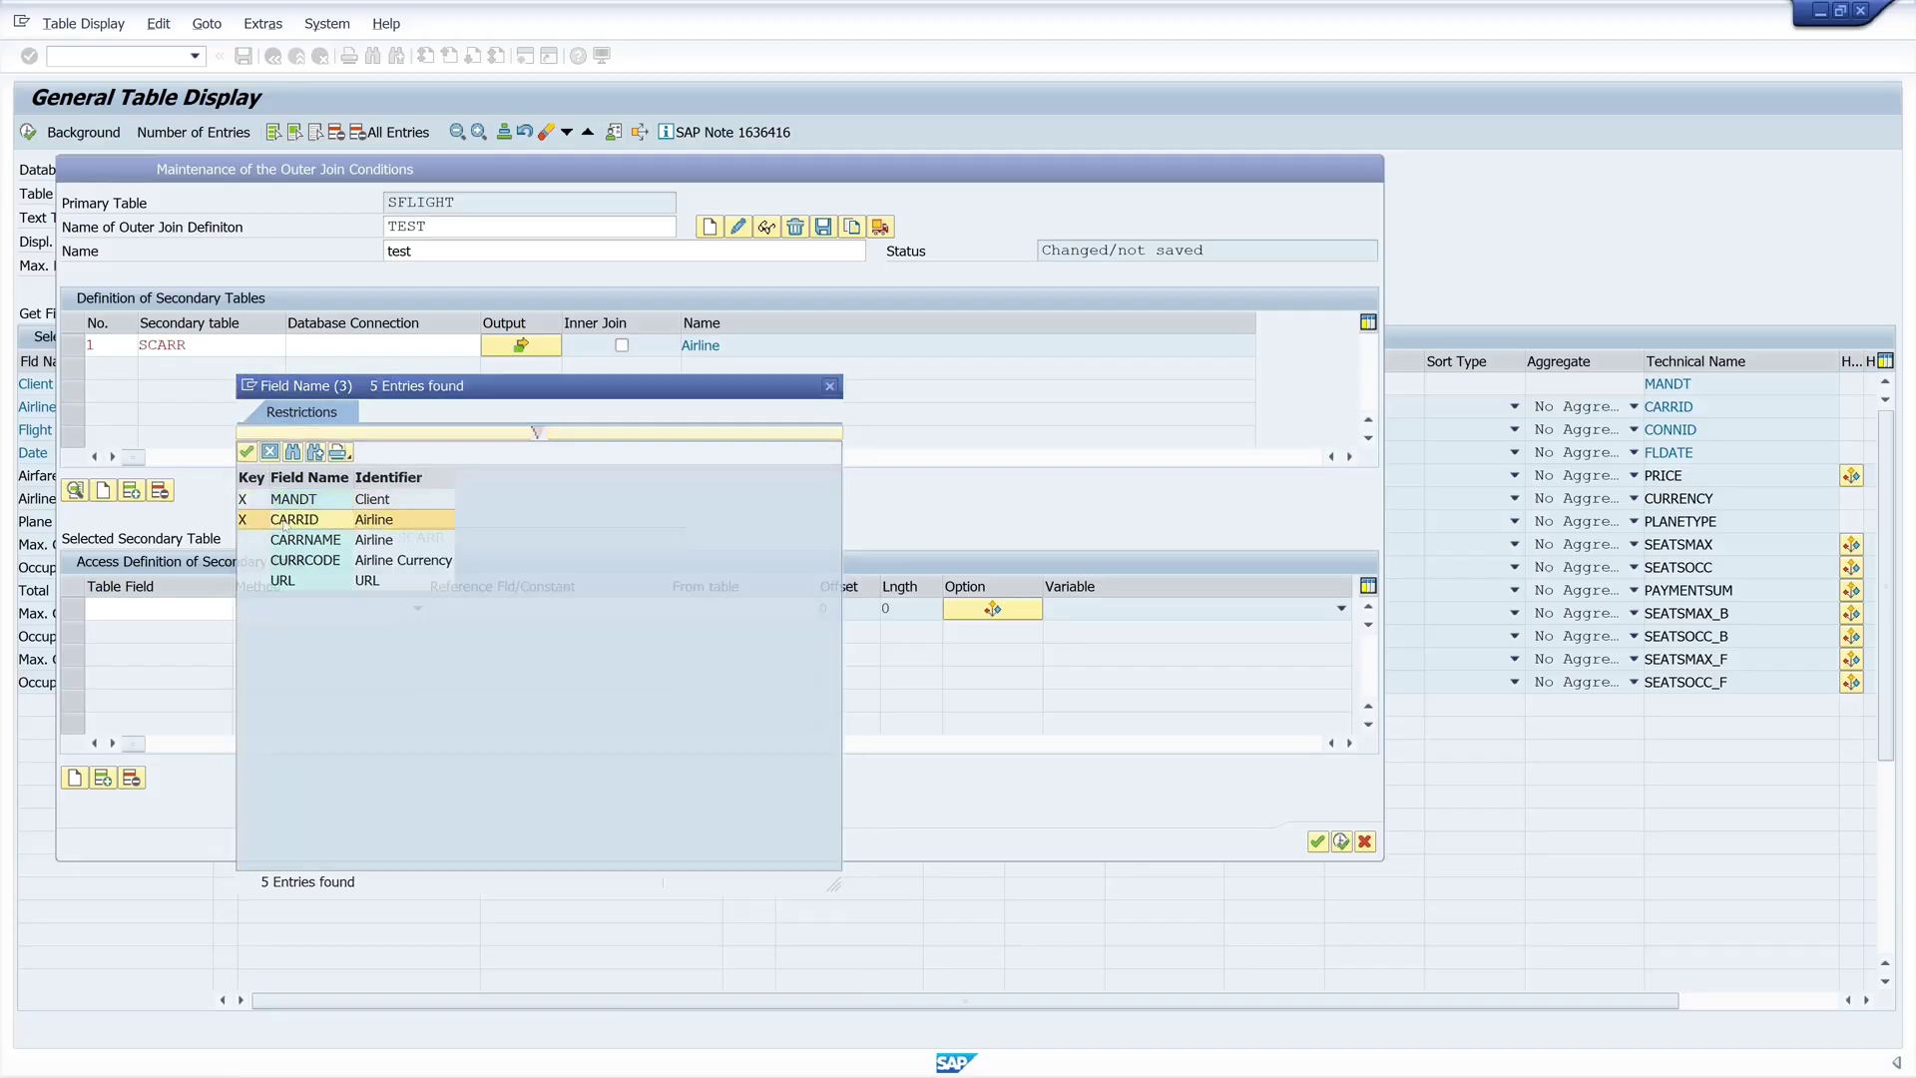
left_click(418, 608)
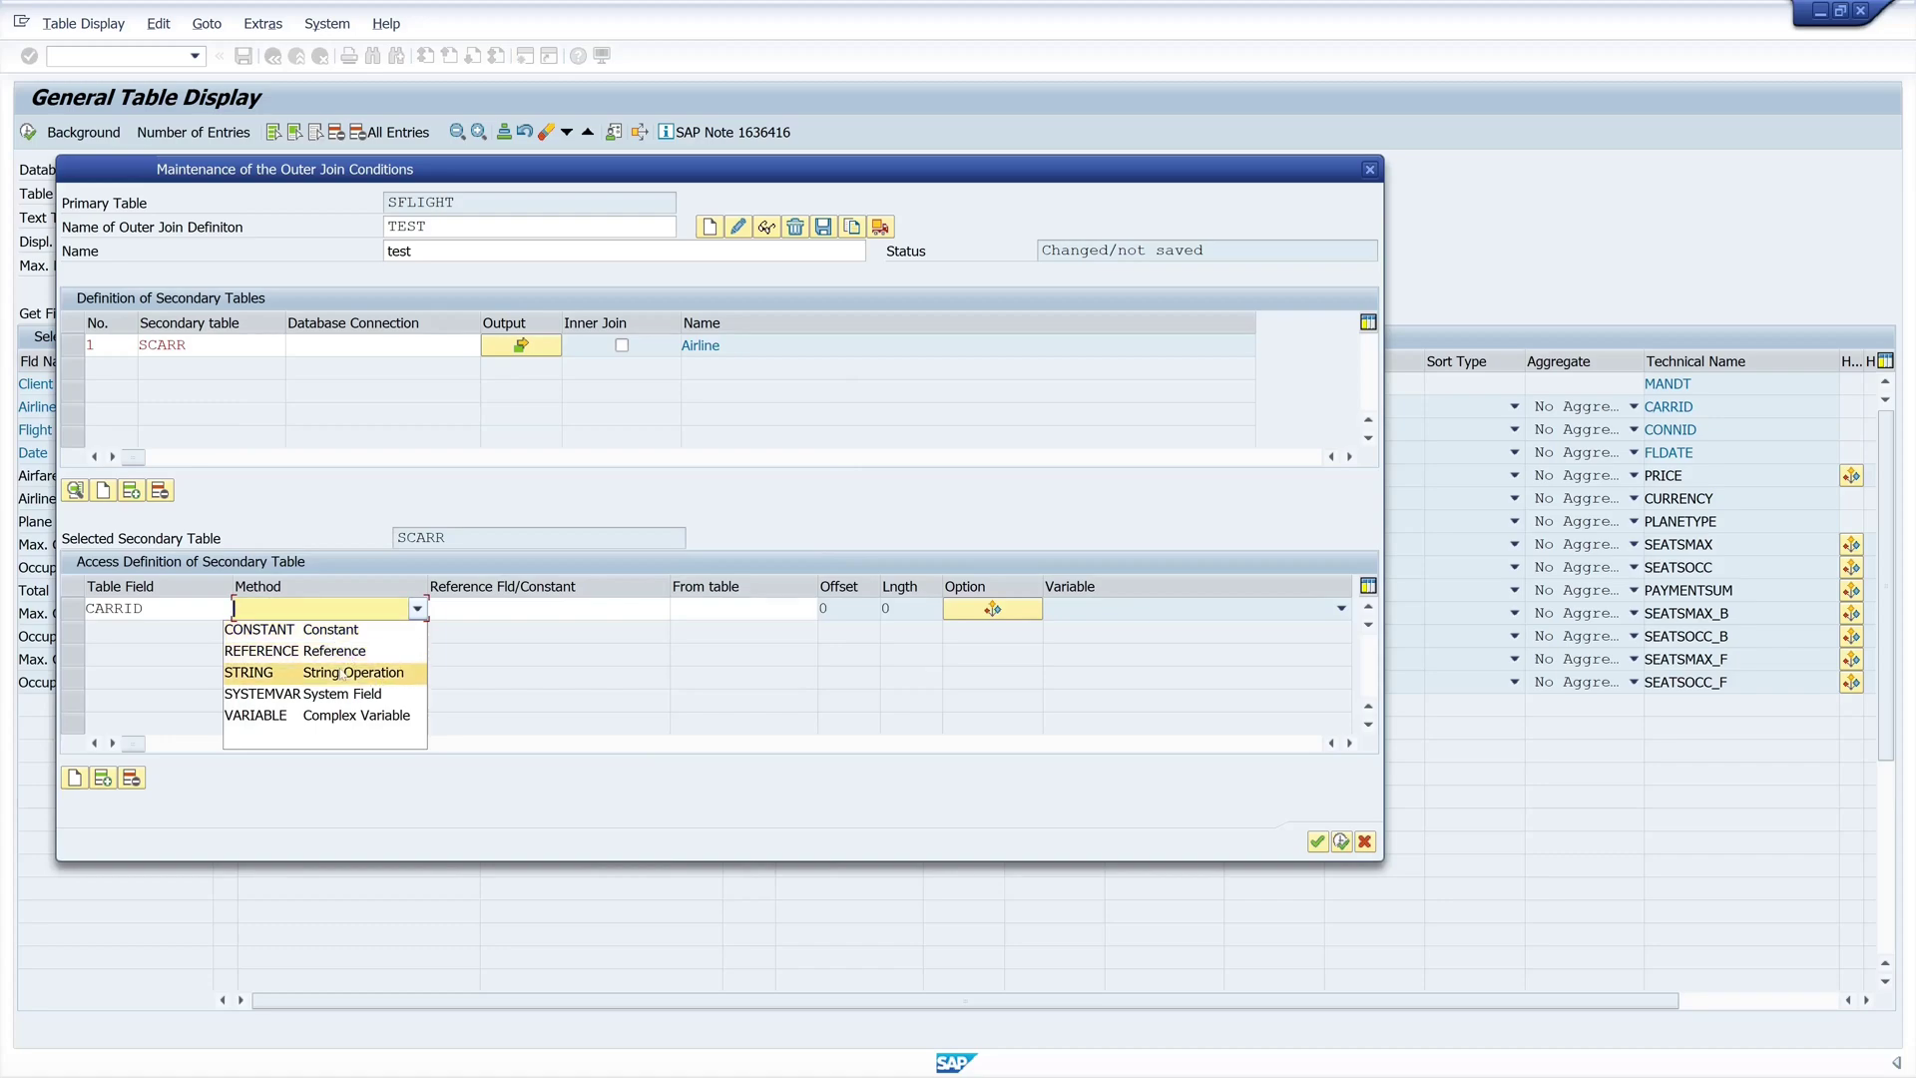
Set CARRID's method to REFERENCE, using the CARRID field of table SFLIGHT.
left_click(353, 652)
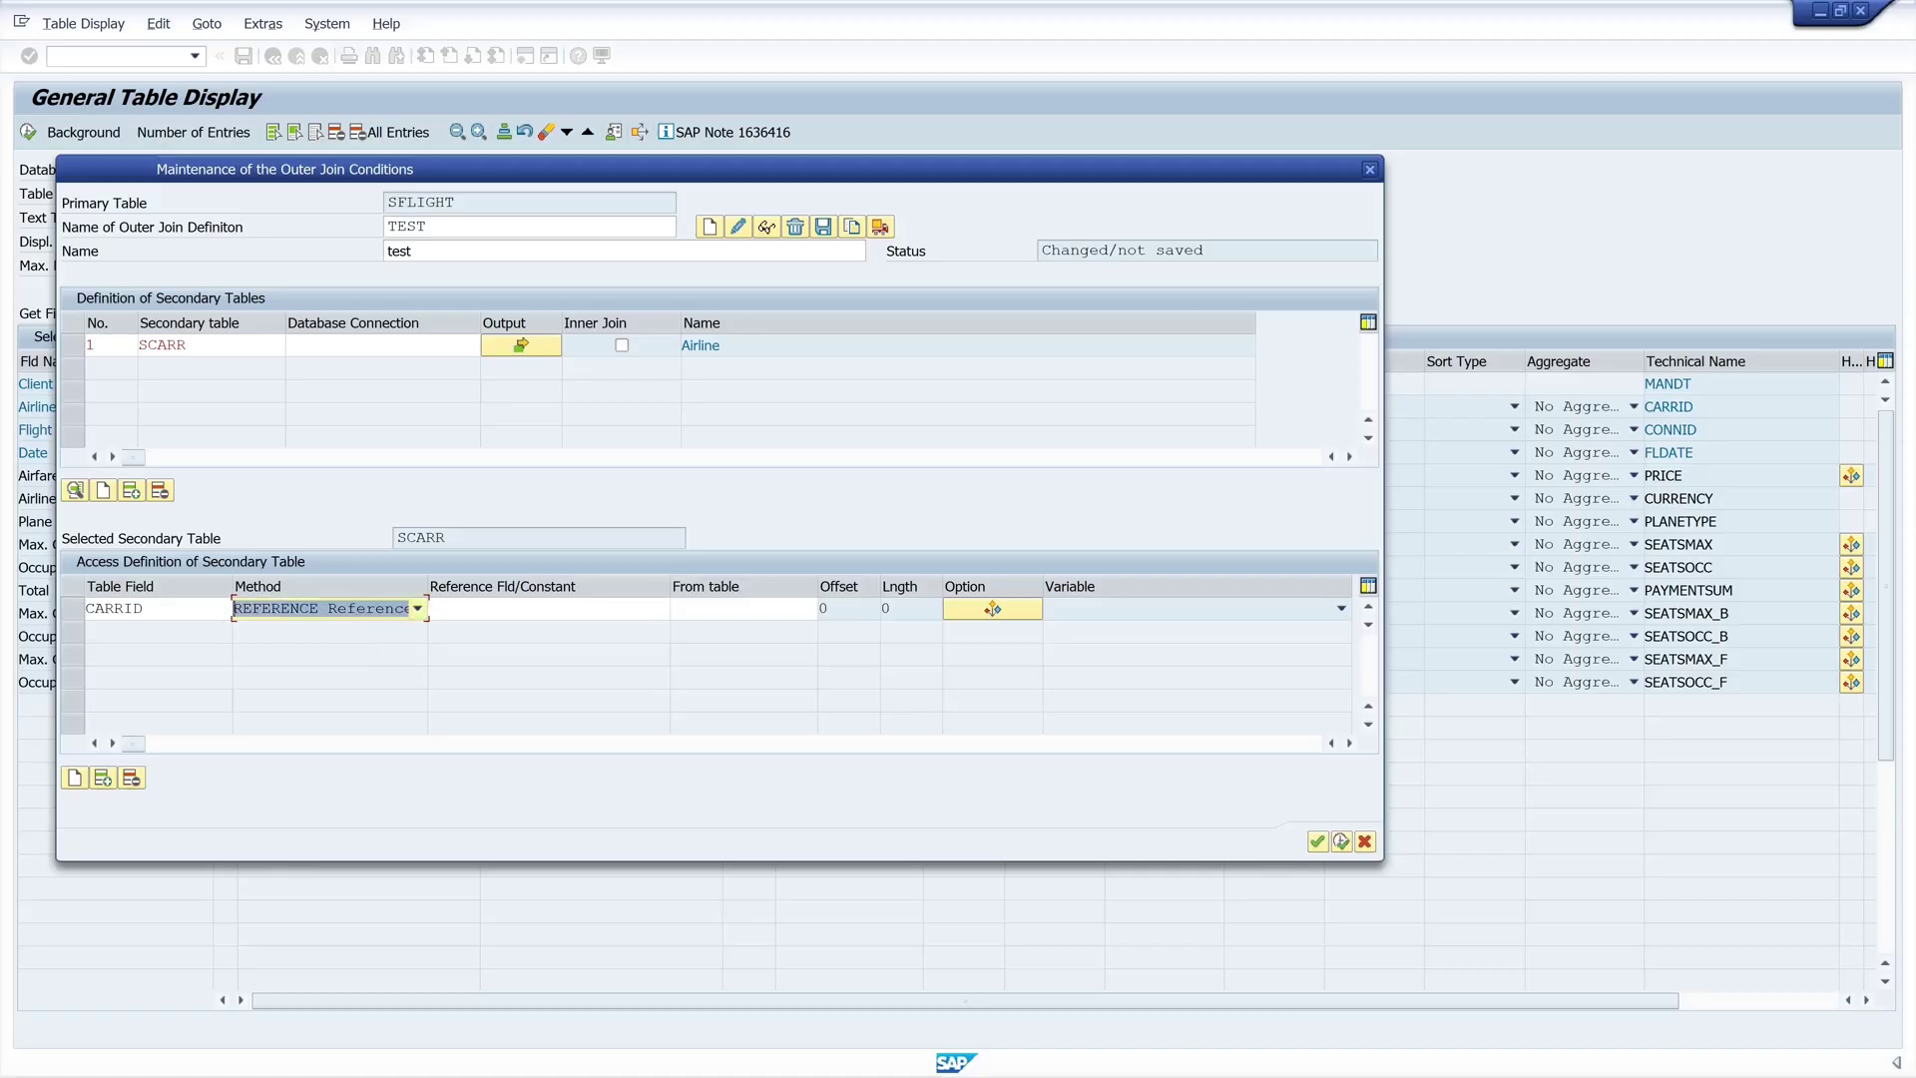
left_click(744, 608)
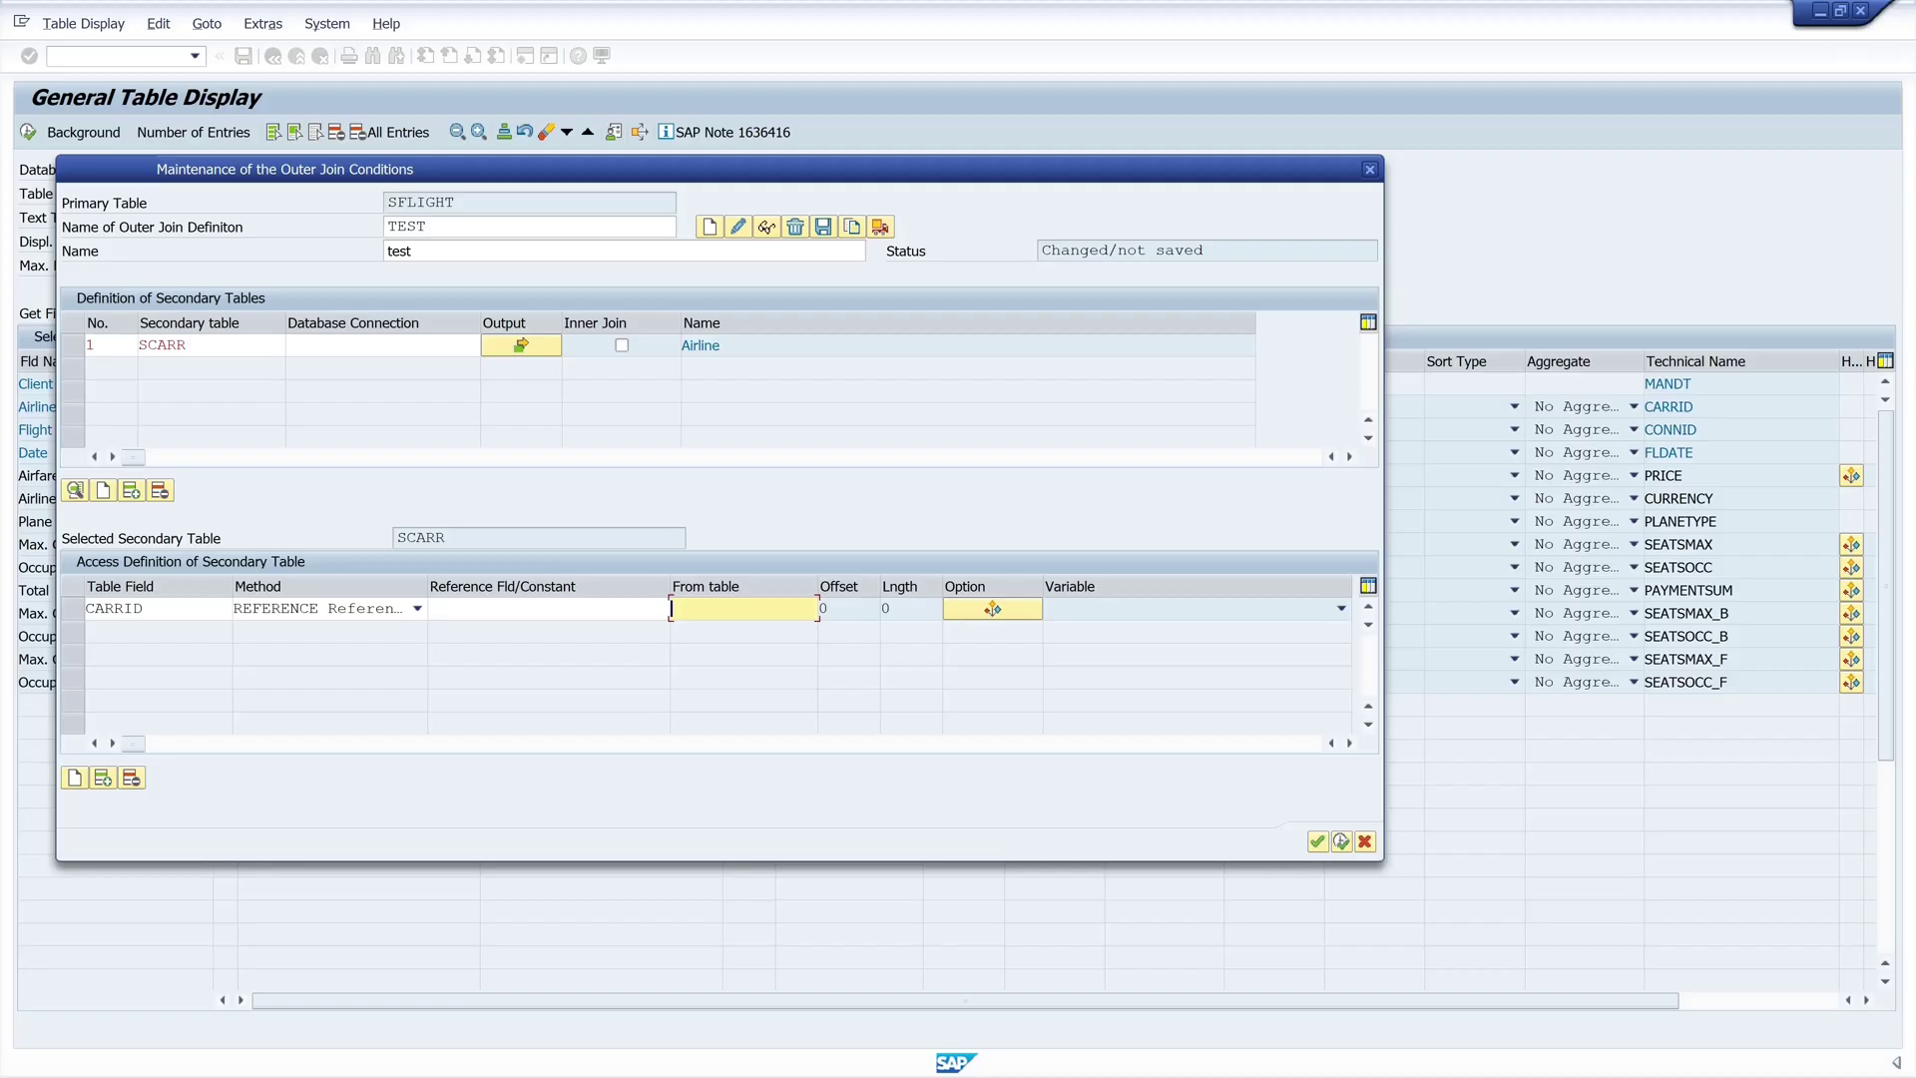
type("SFLIGHT")
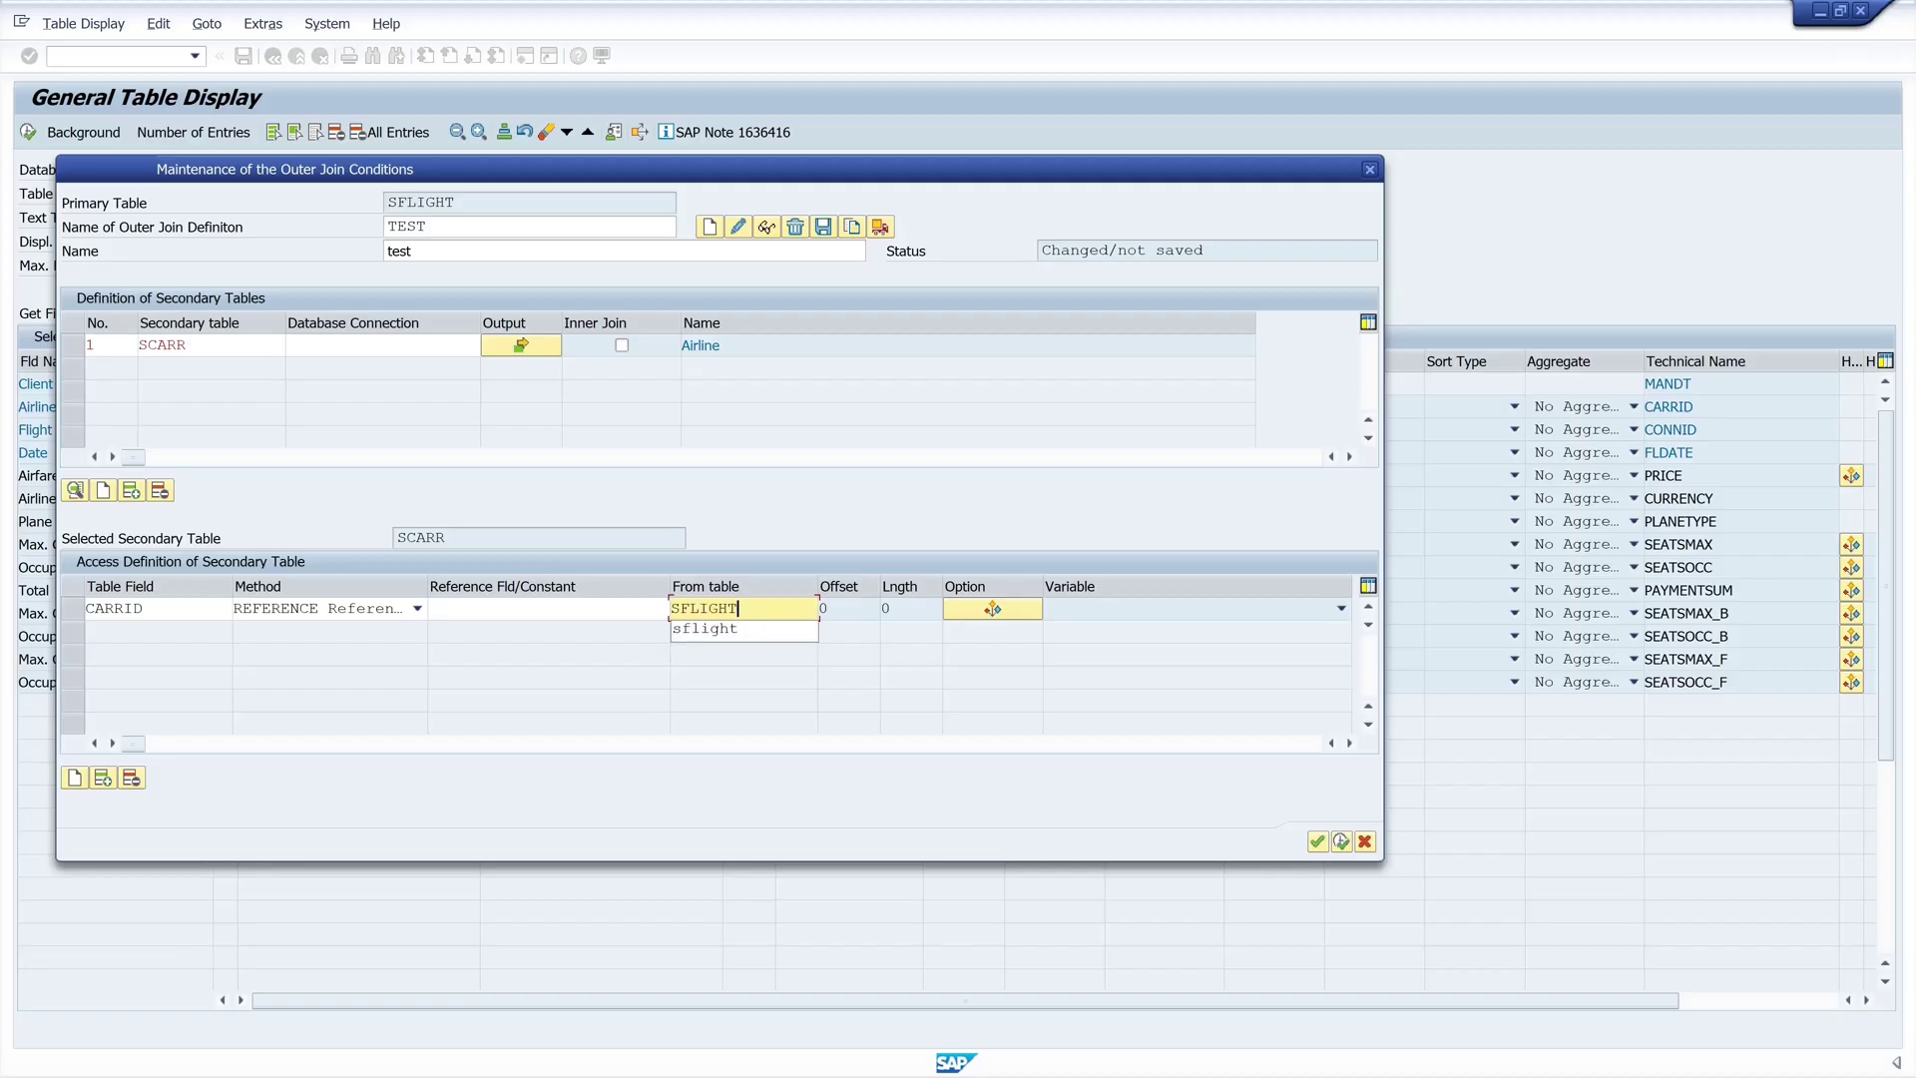
key("shift+Tab")
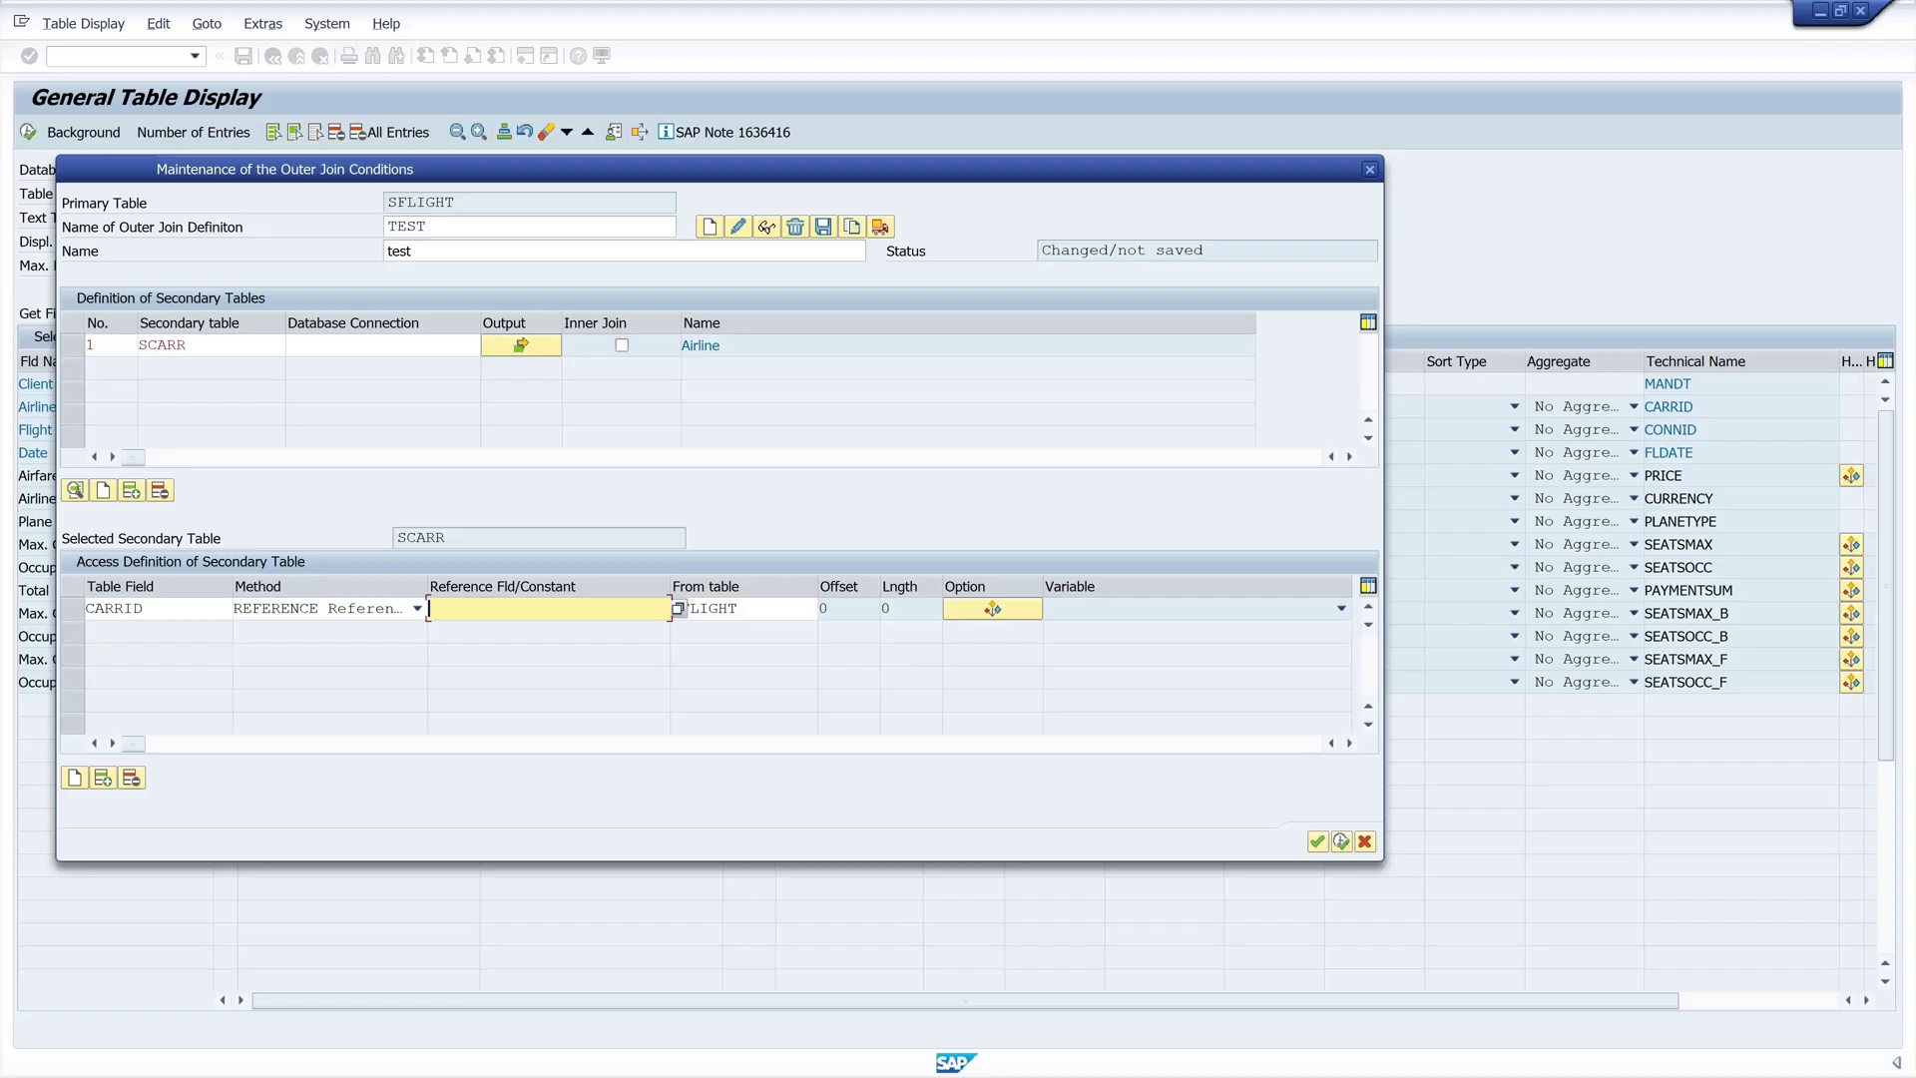
left_click(730, 609)
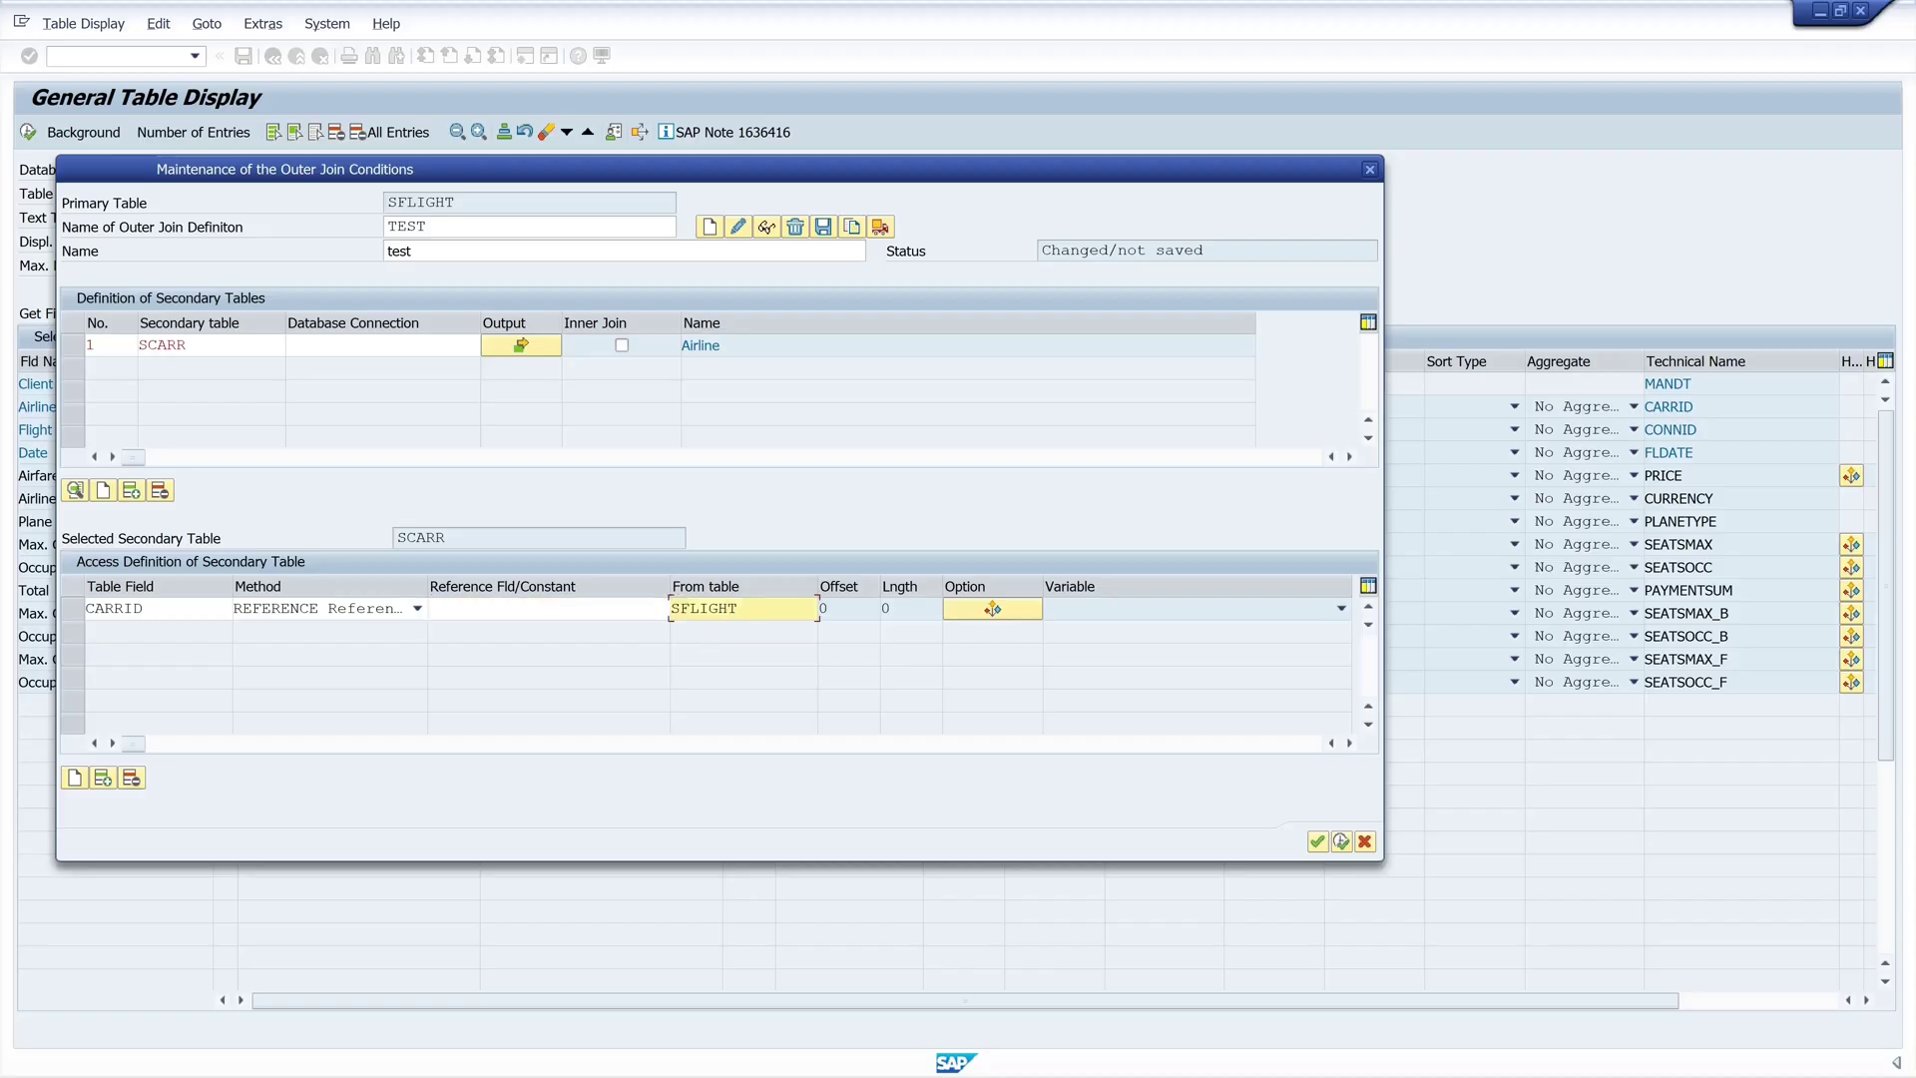
double_click(730, 609)
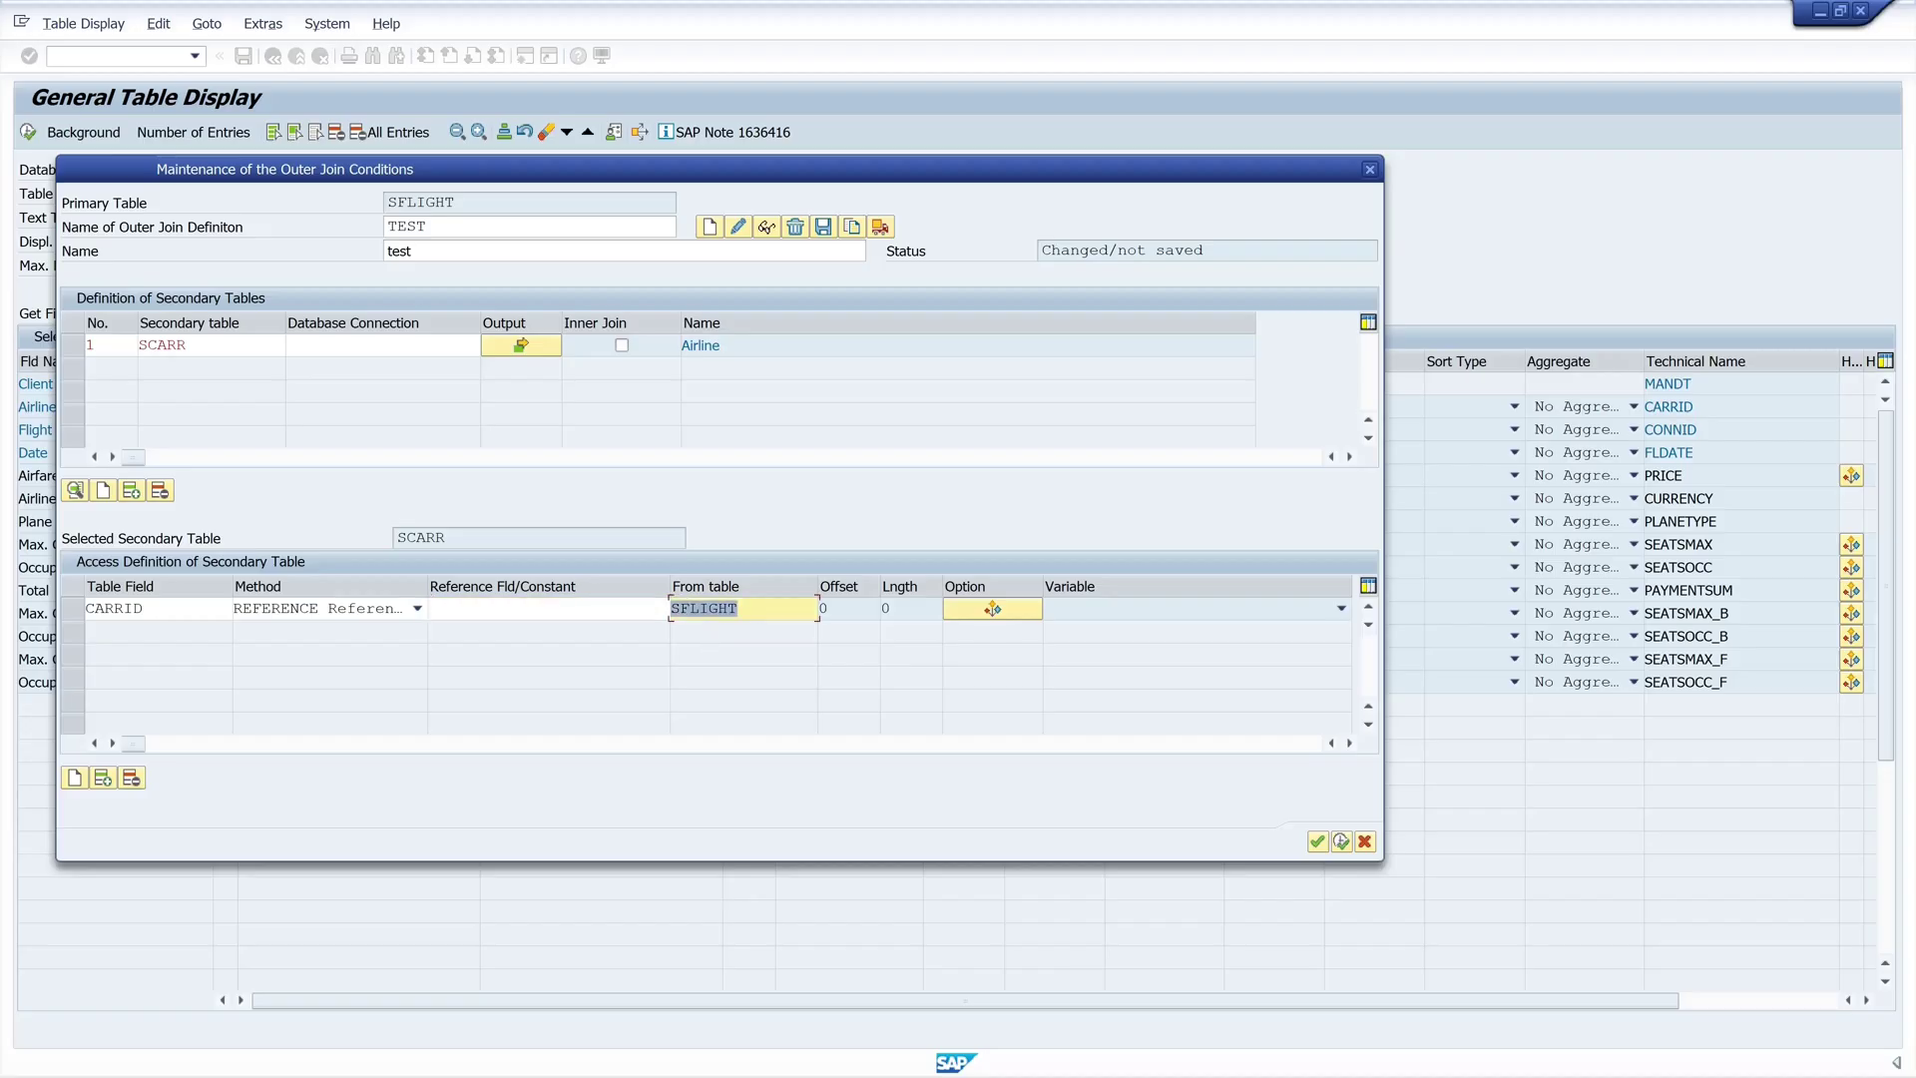
left_click(667, 609)
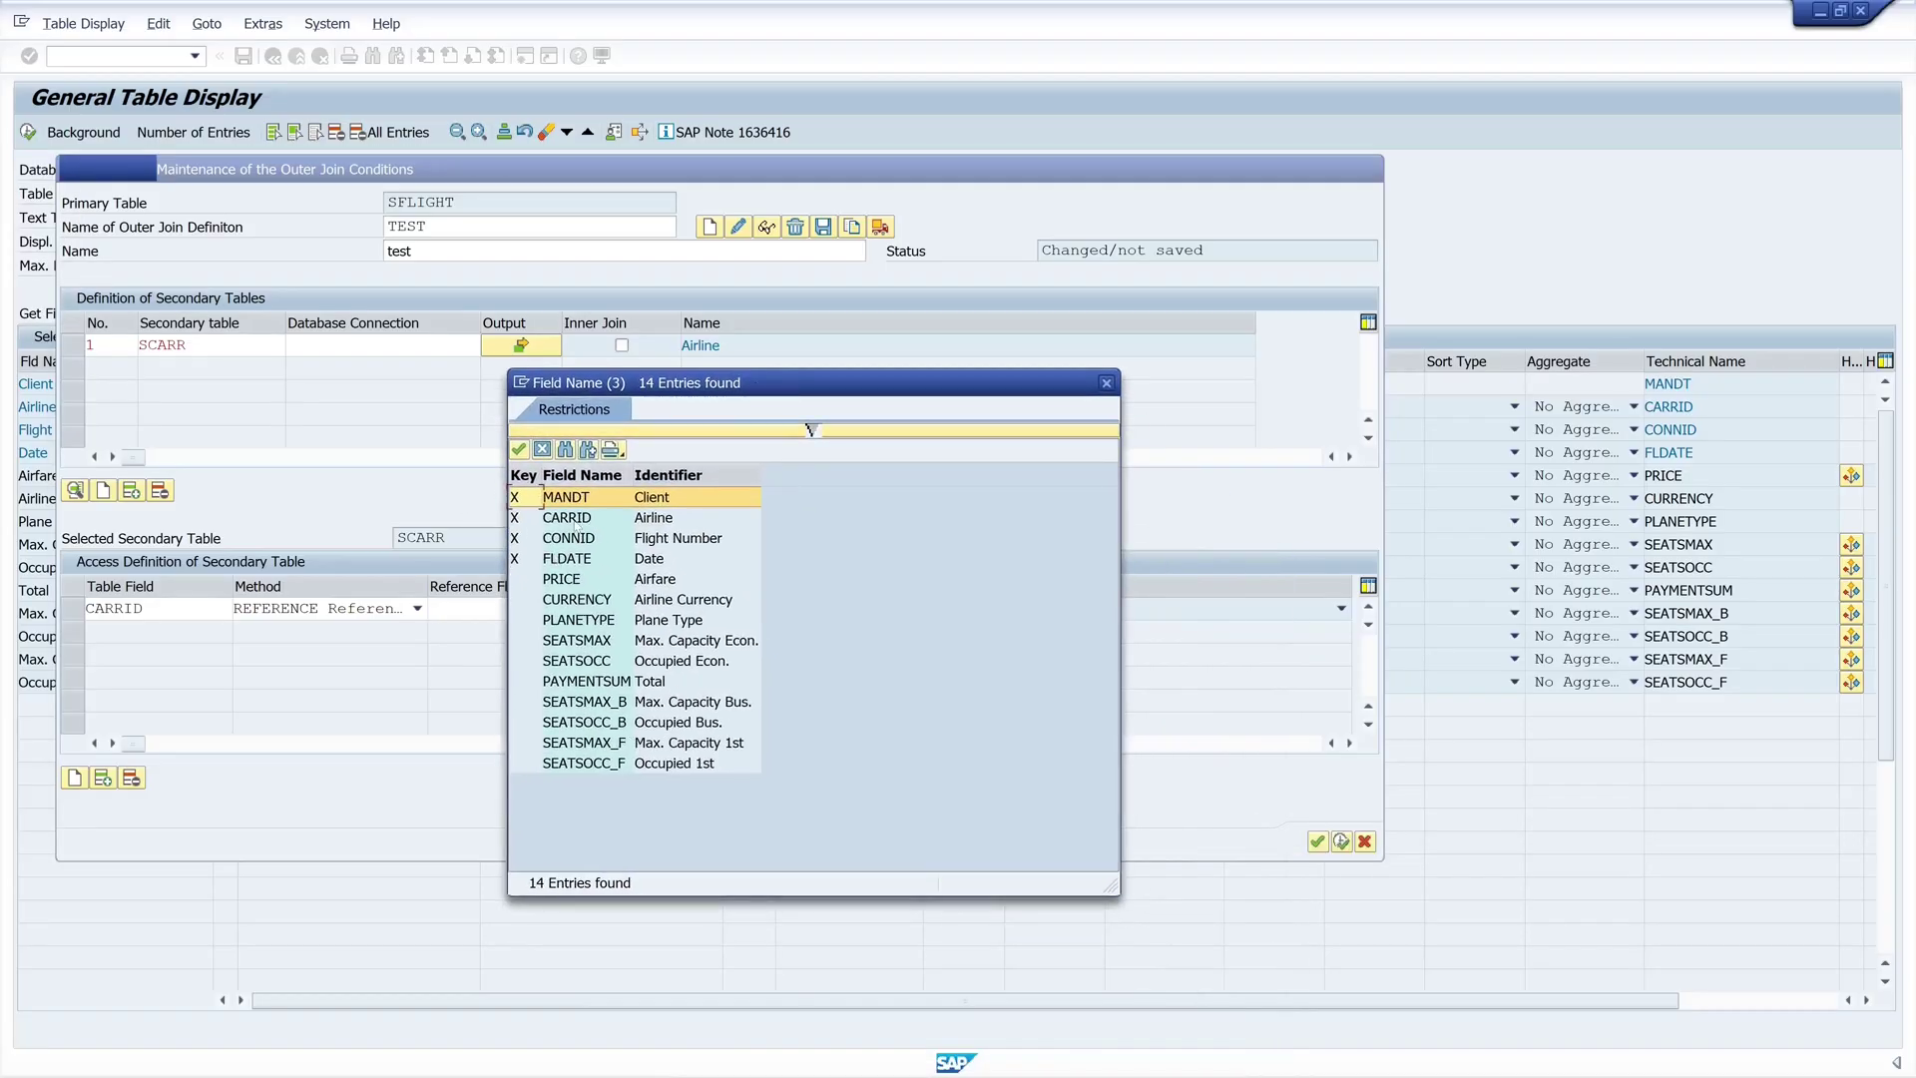
double_click(576, 517)
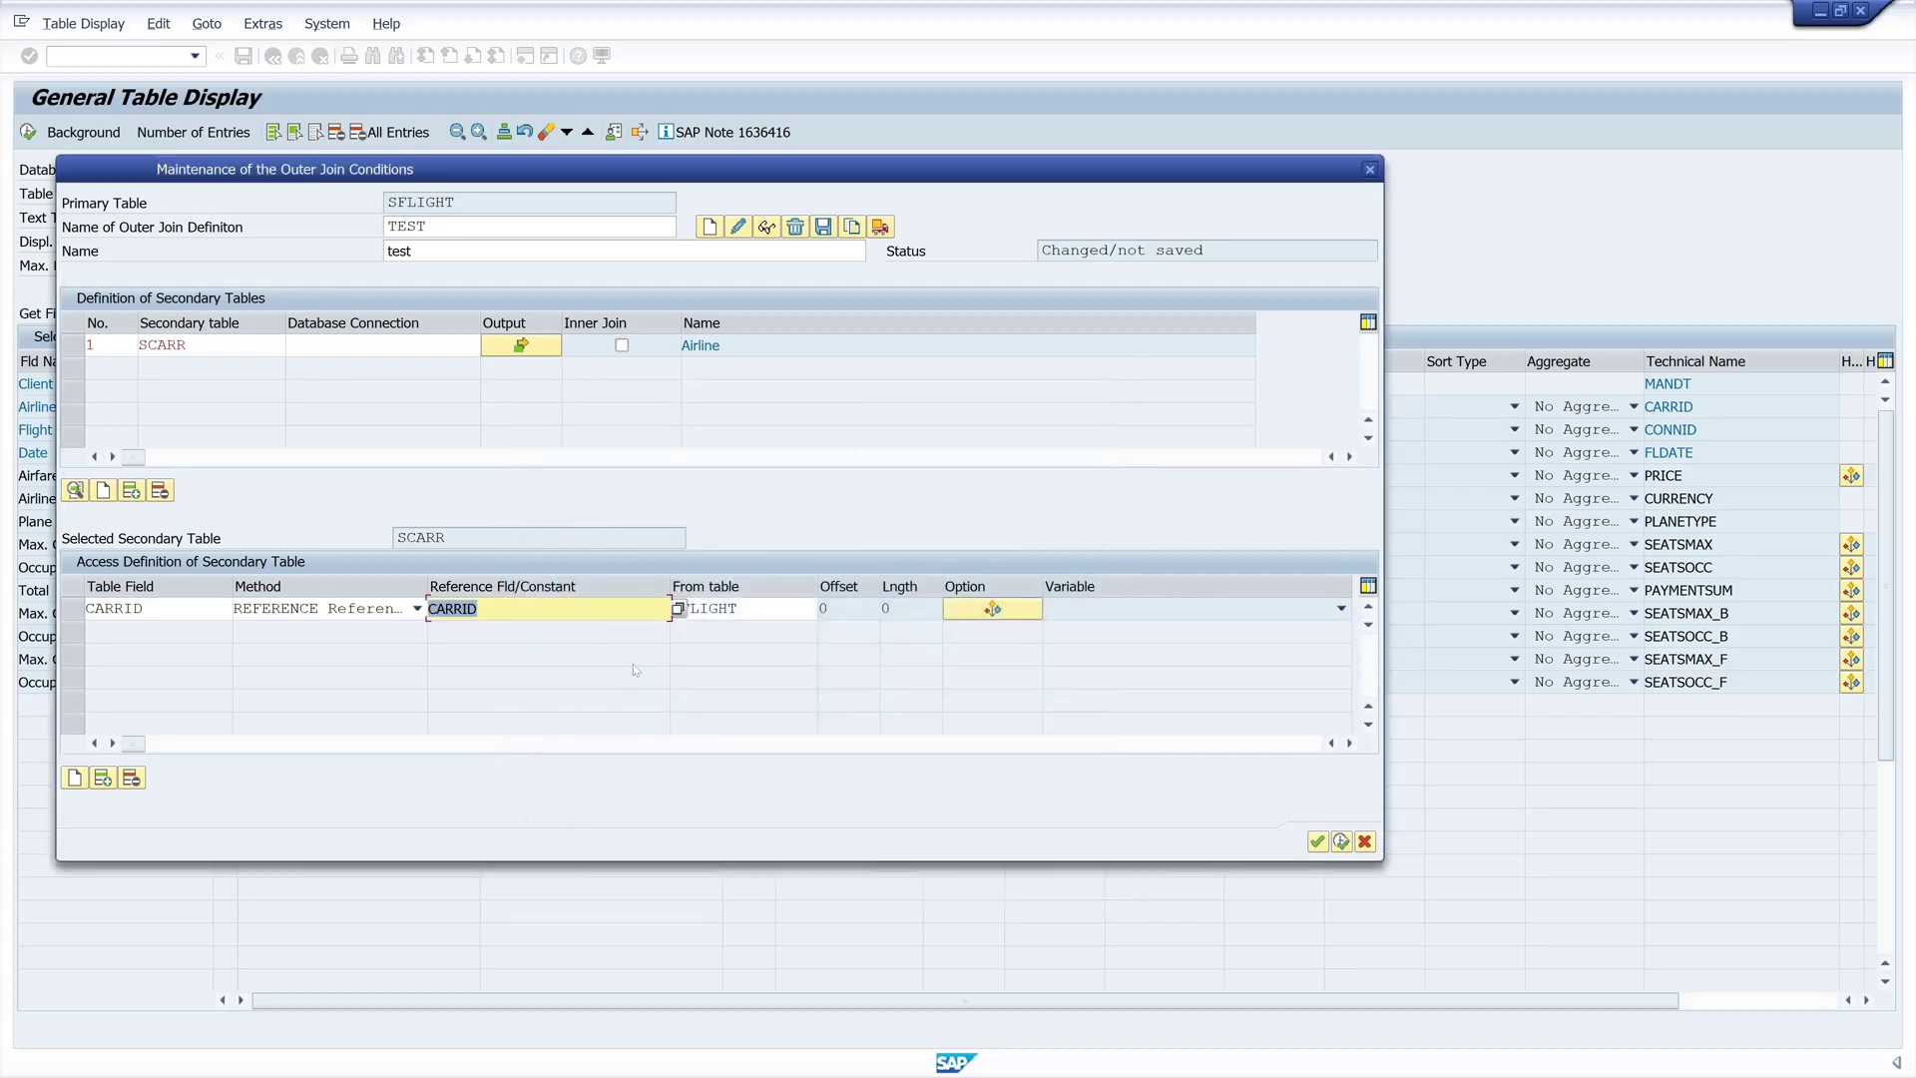
Leave the join condition options unchanged, then save outer join TEST and close its maintenance.
left_click(1007, 611)
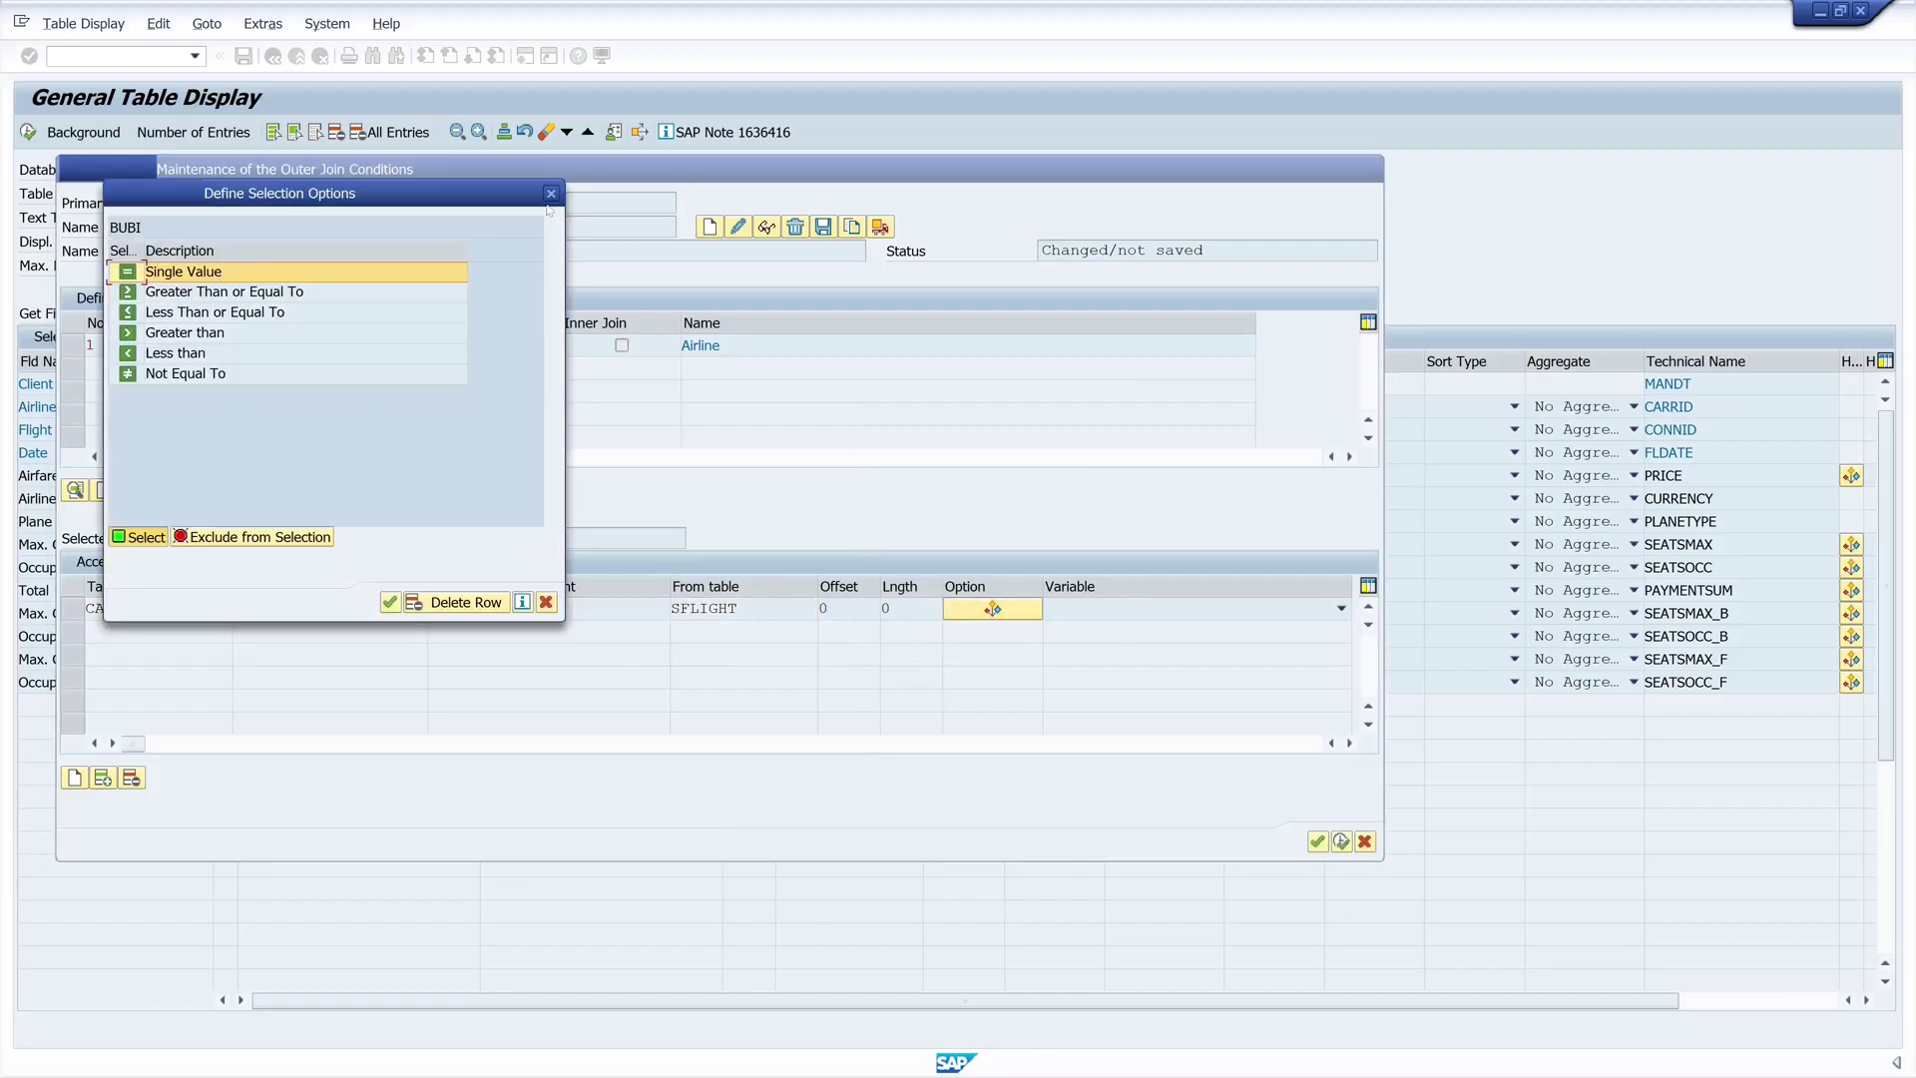
left_click(551, 194)
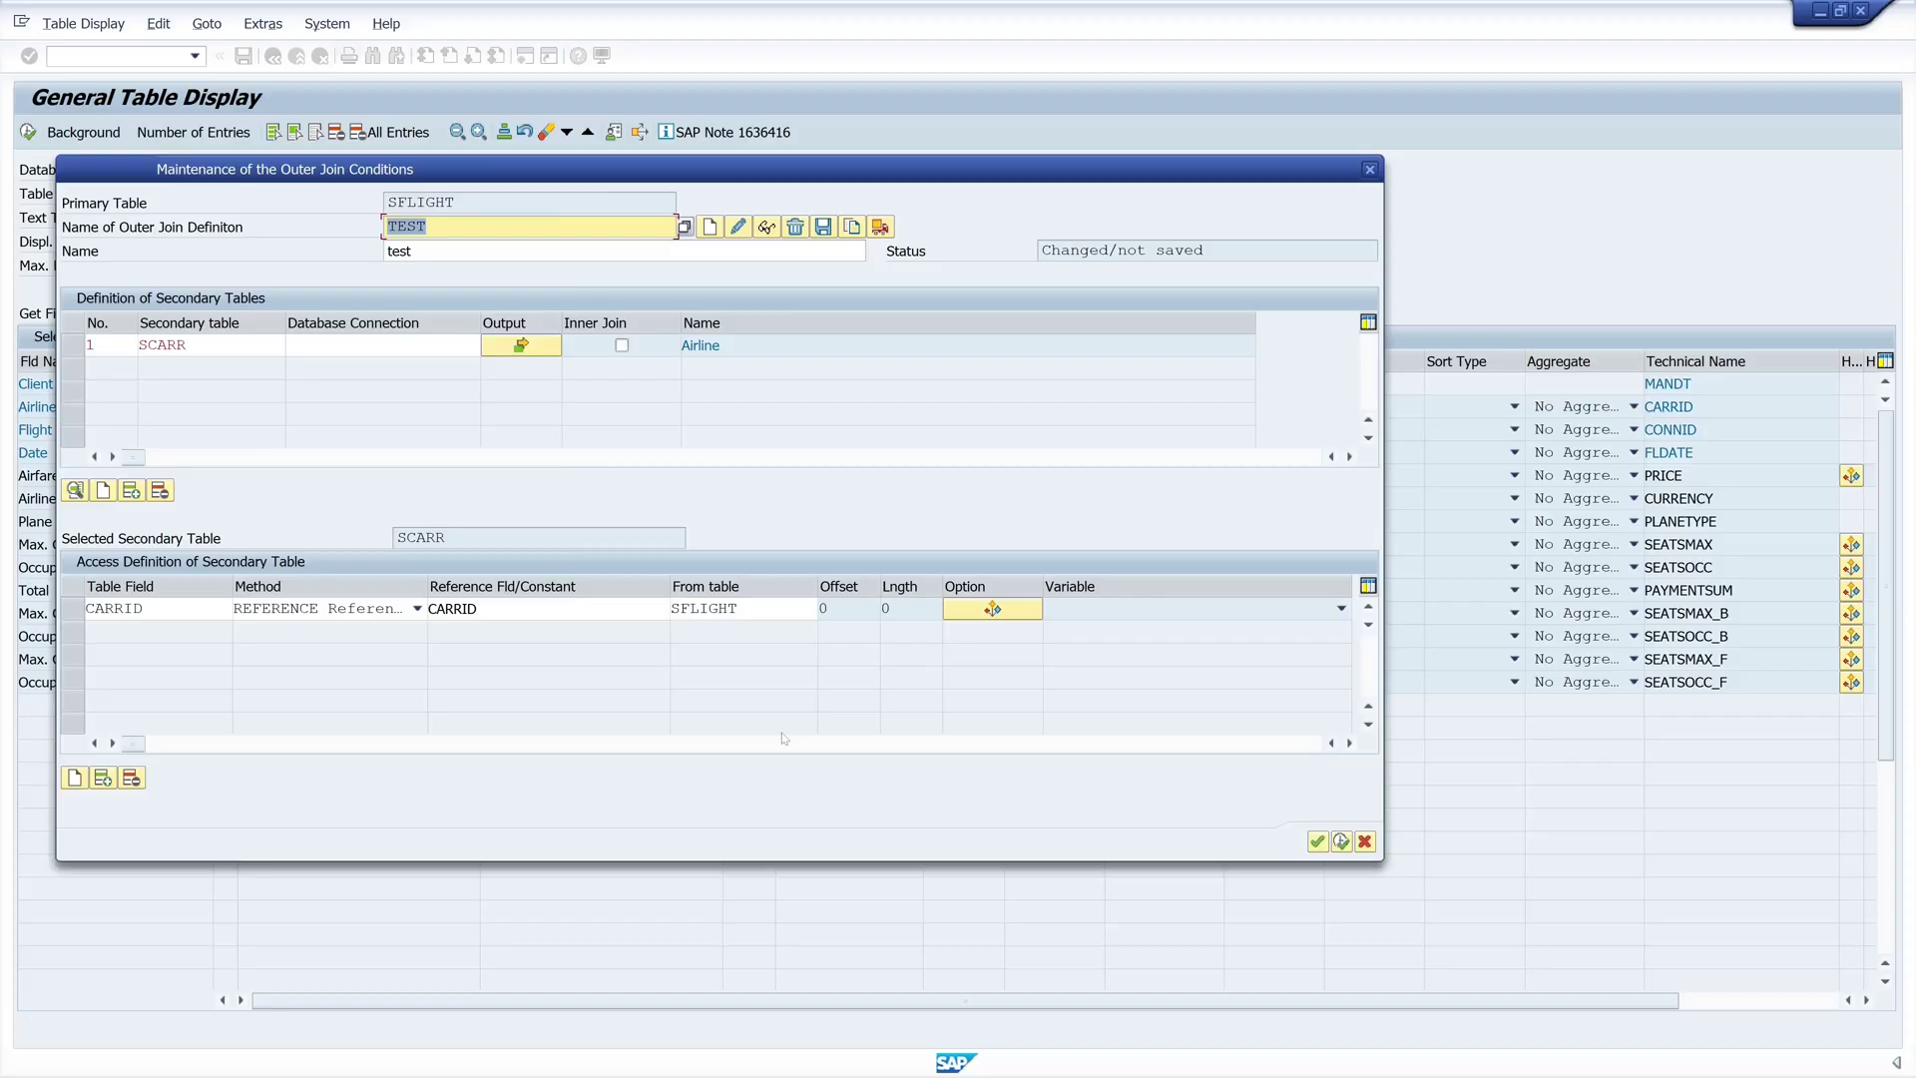
left_click(824, 228)
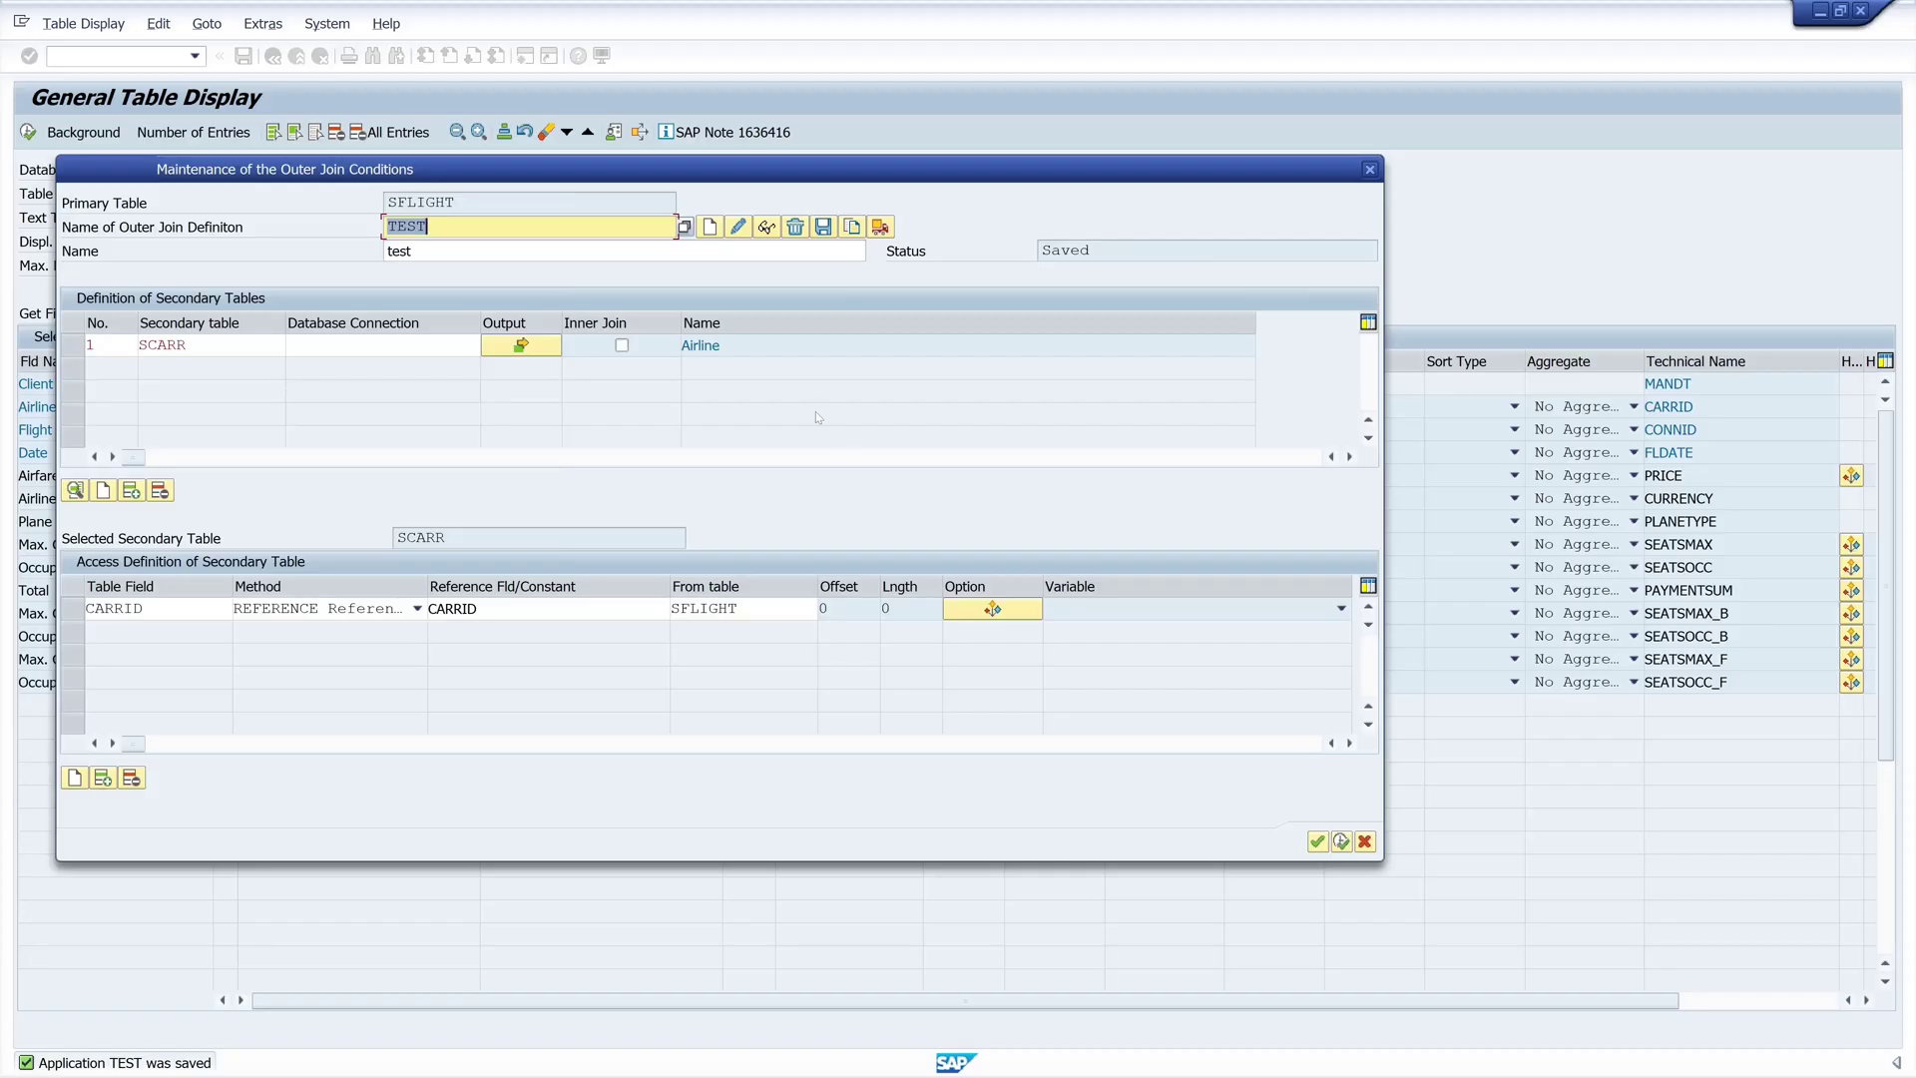
left_click(1341, 841)
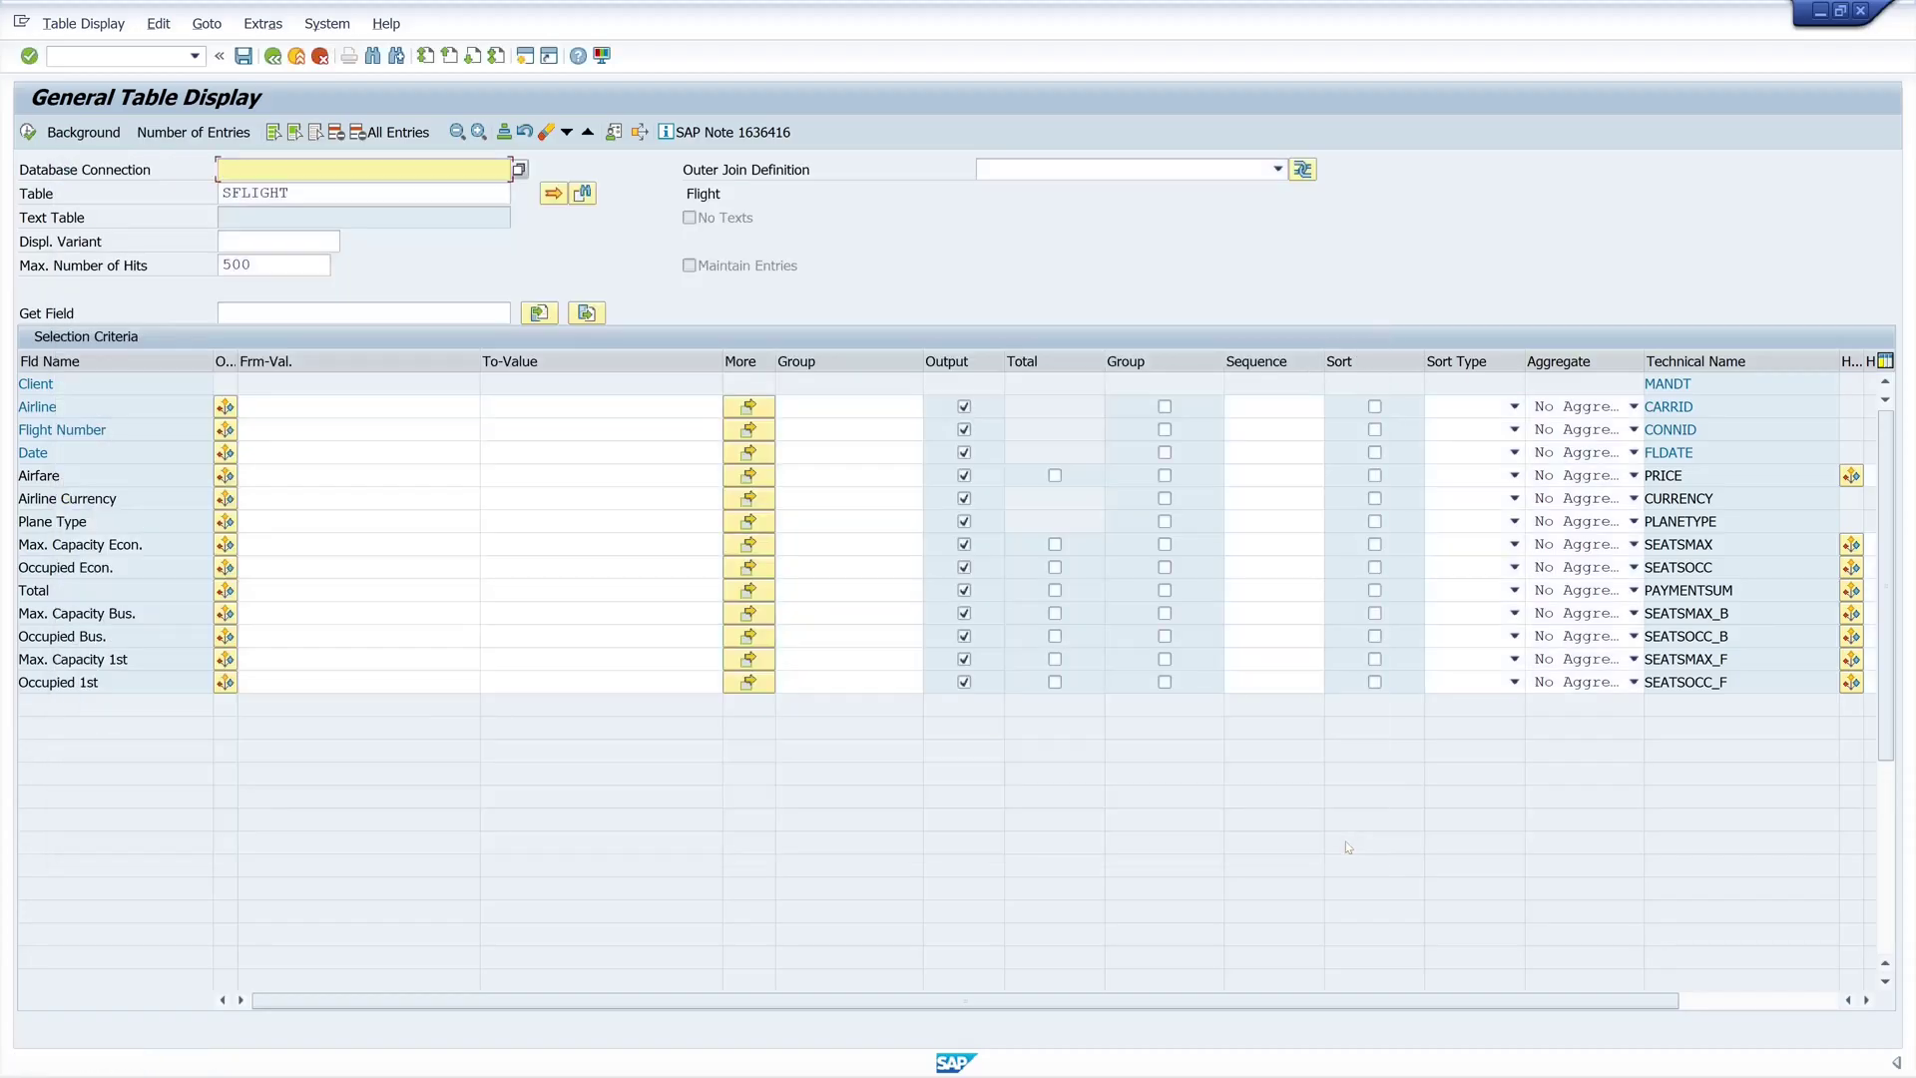
Execute the SFLIGHT display to list 355 hits and select the ID column.
left_click(28, 132)
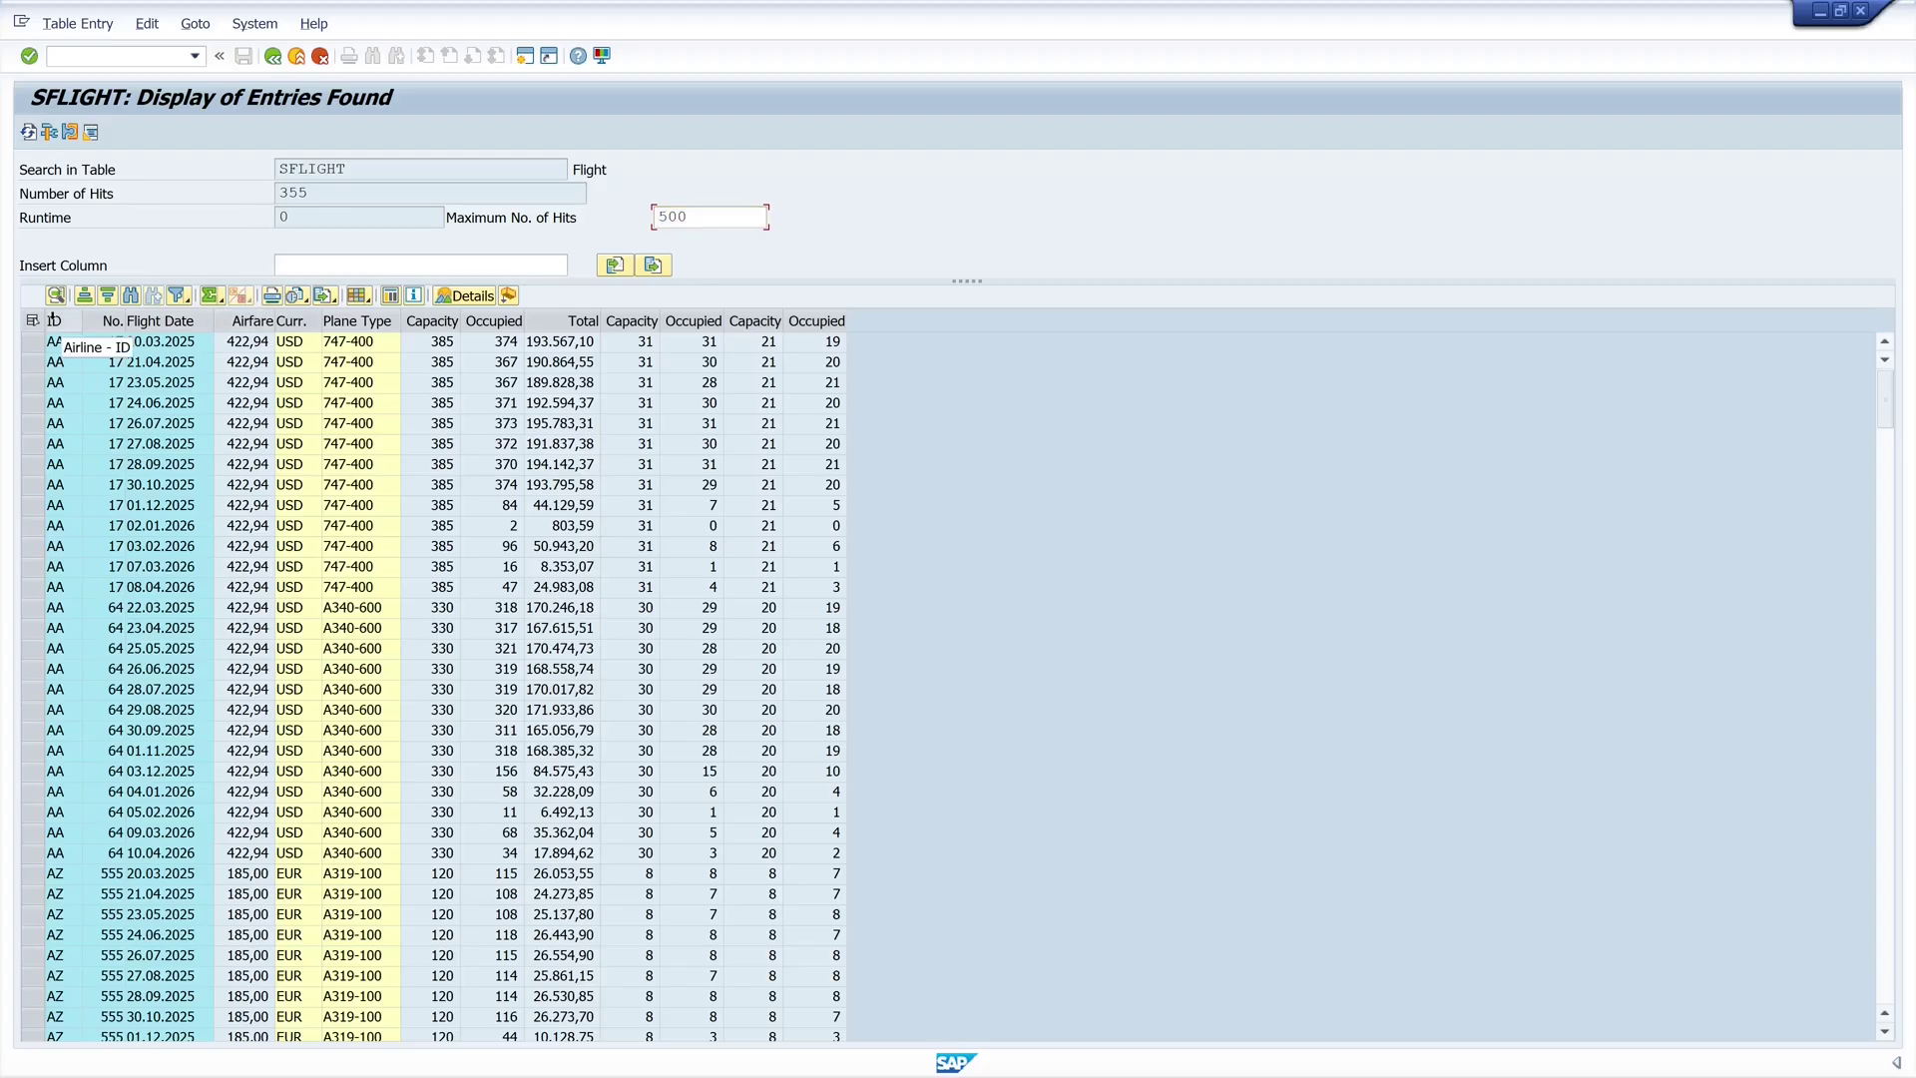
left_click(53, 319)
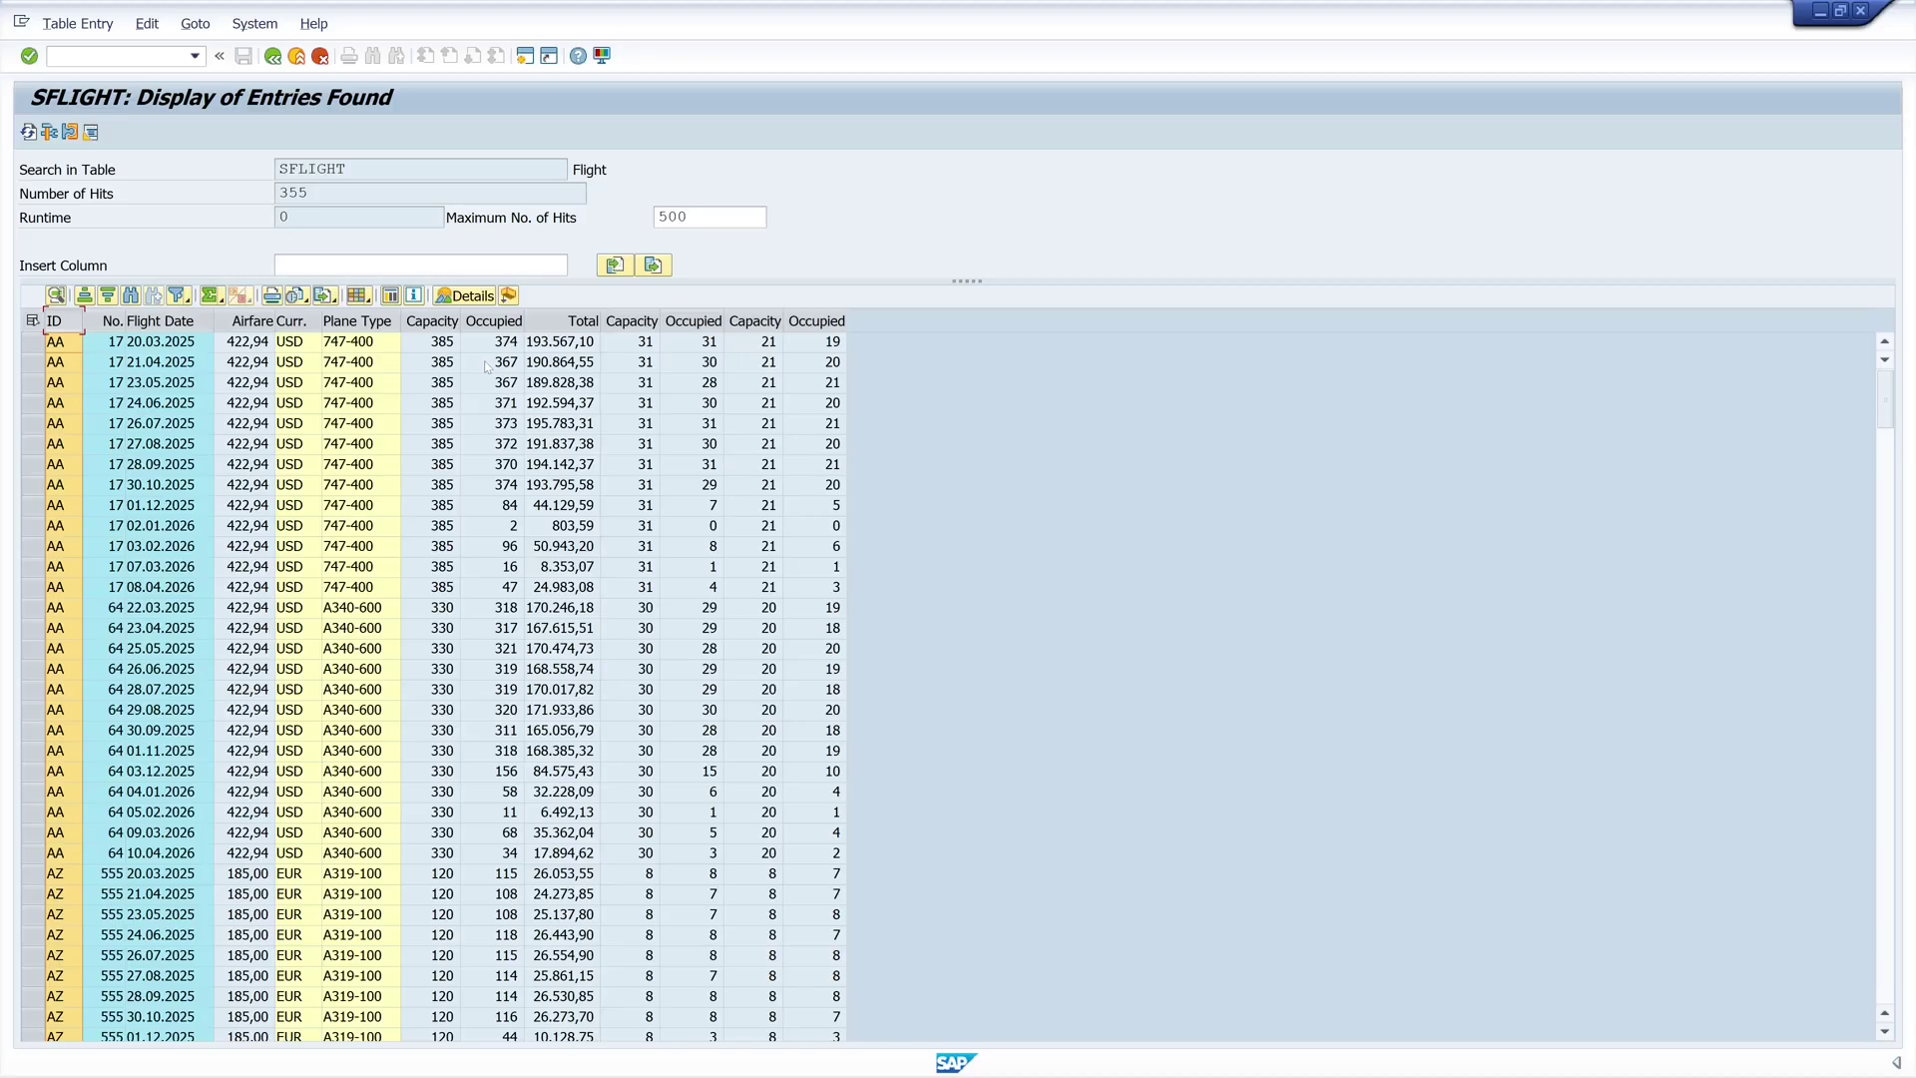
Go back, choose outer join definition TEST, and rerun the SFLIGHT display.
left_click(275, 58)
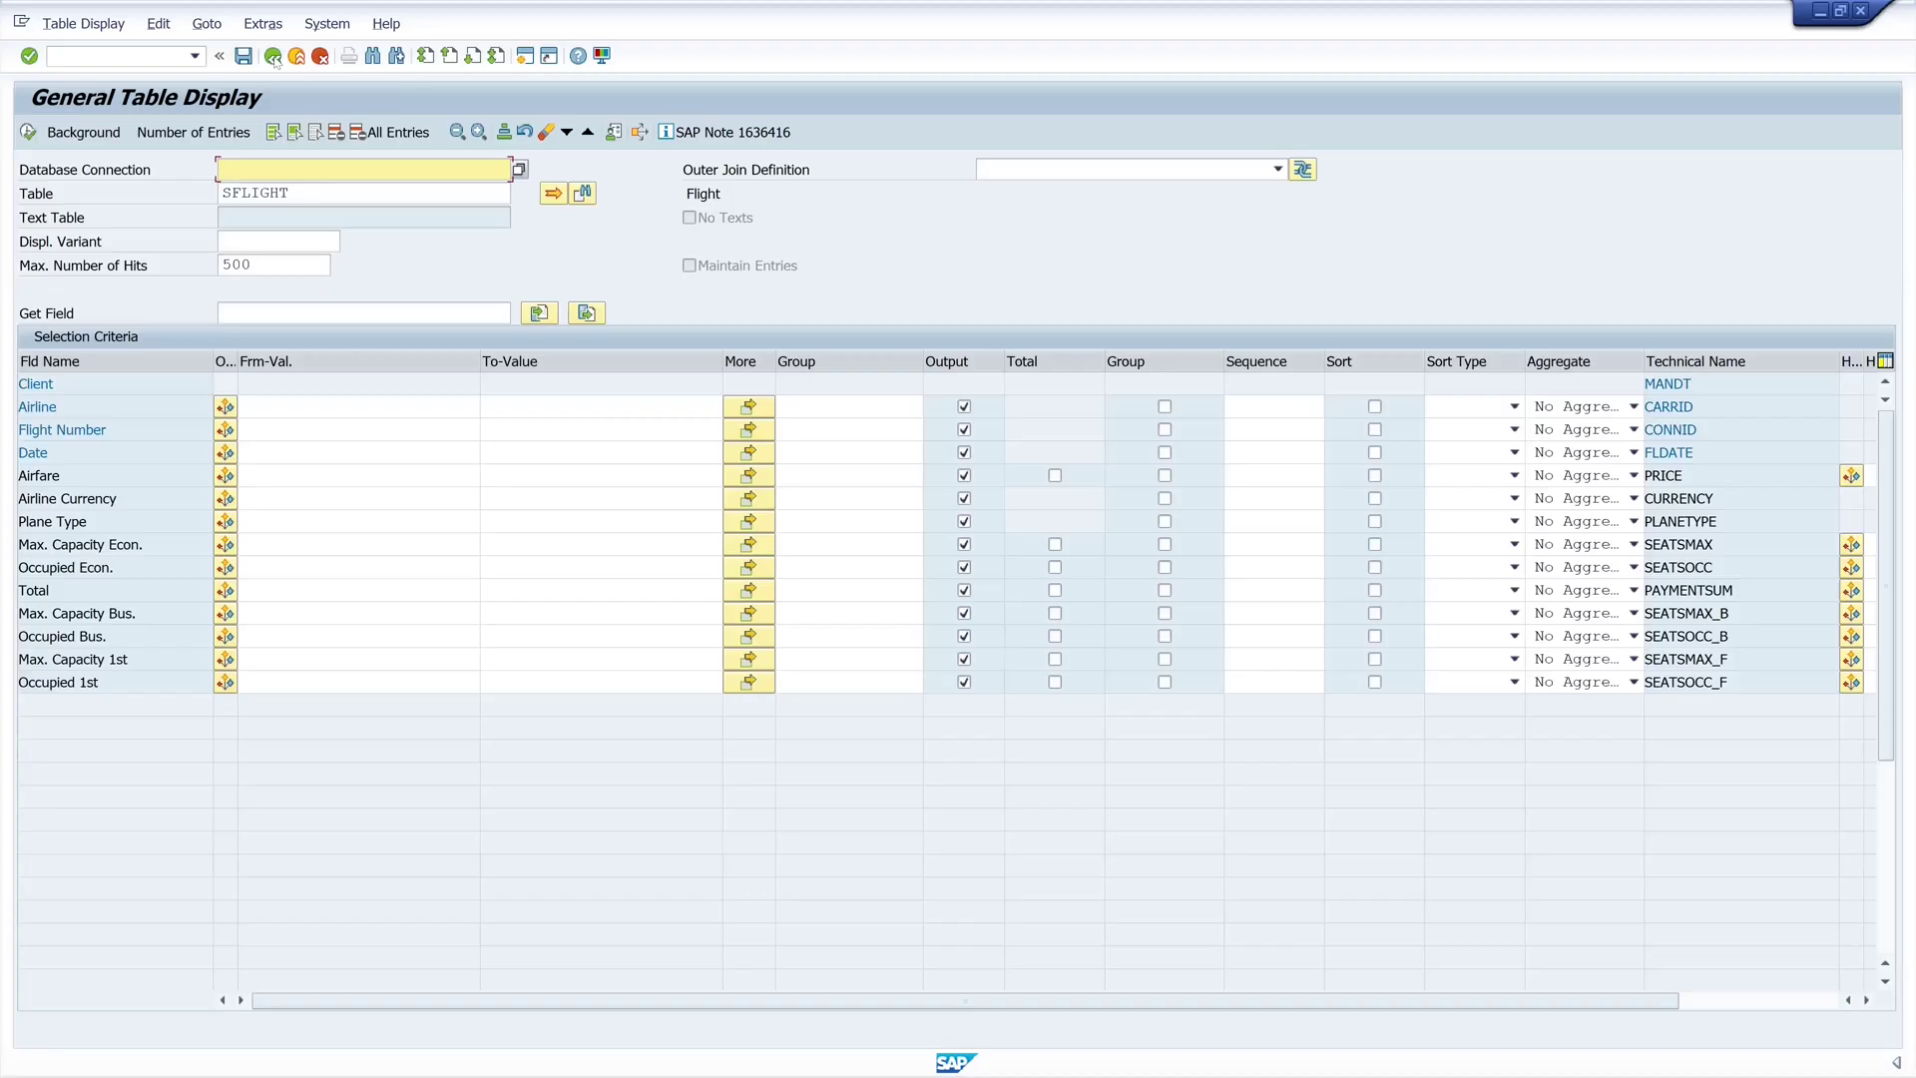
left_click(1278, 171)
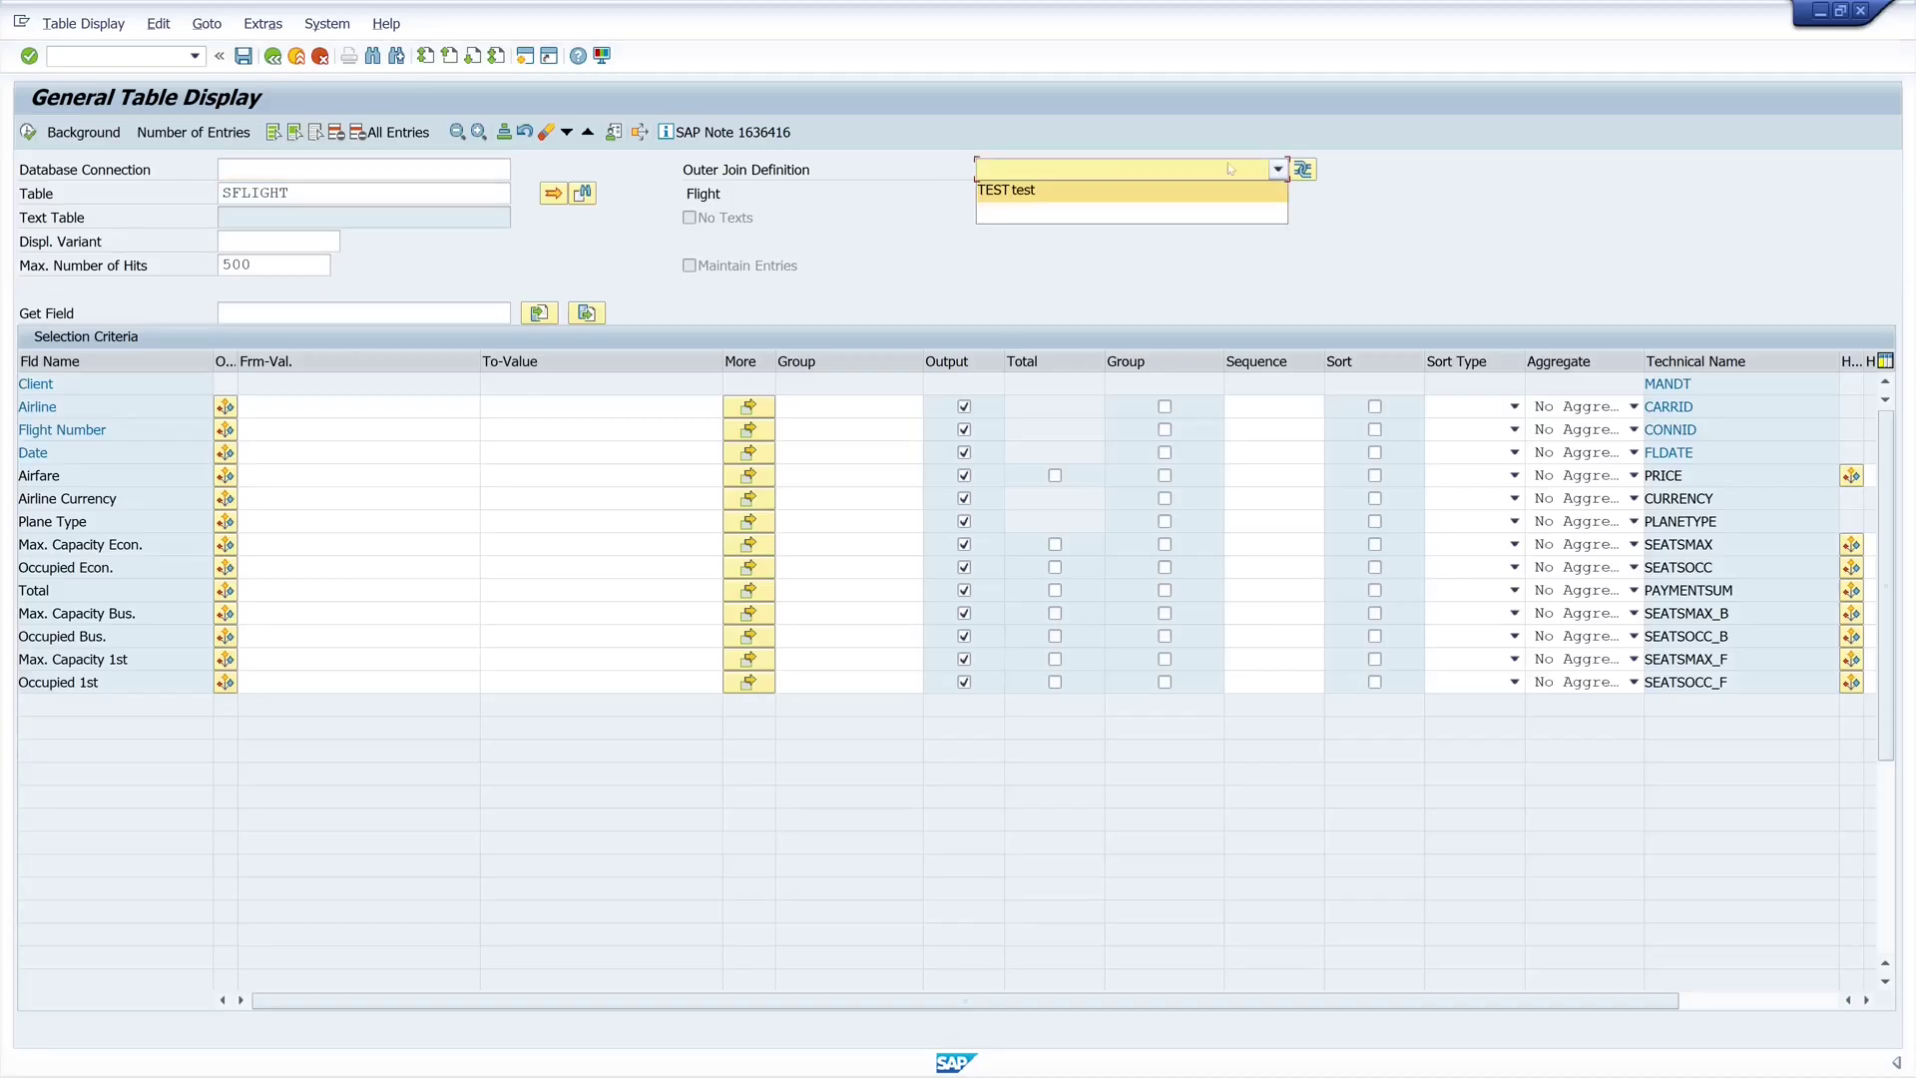
left_click(1026, 191)
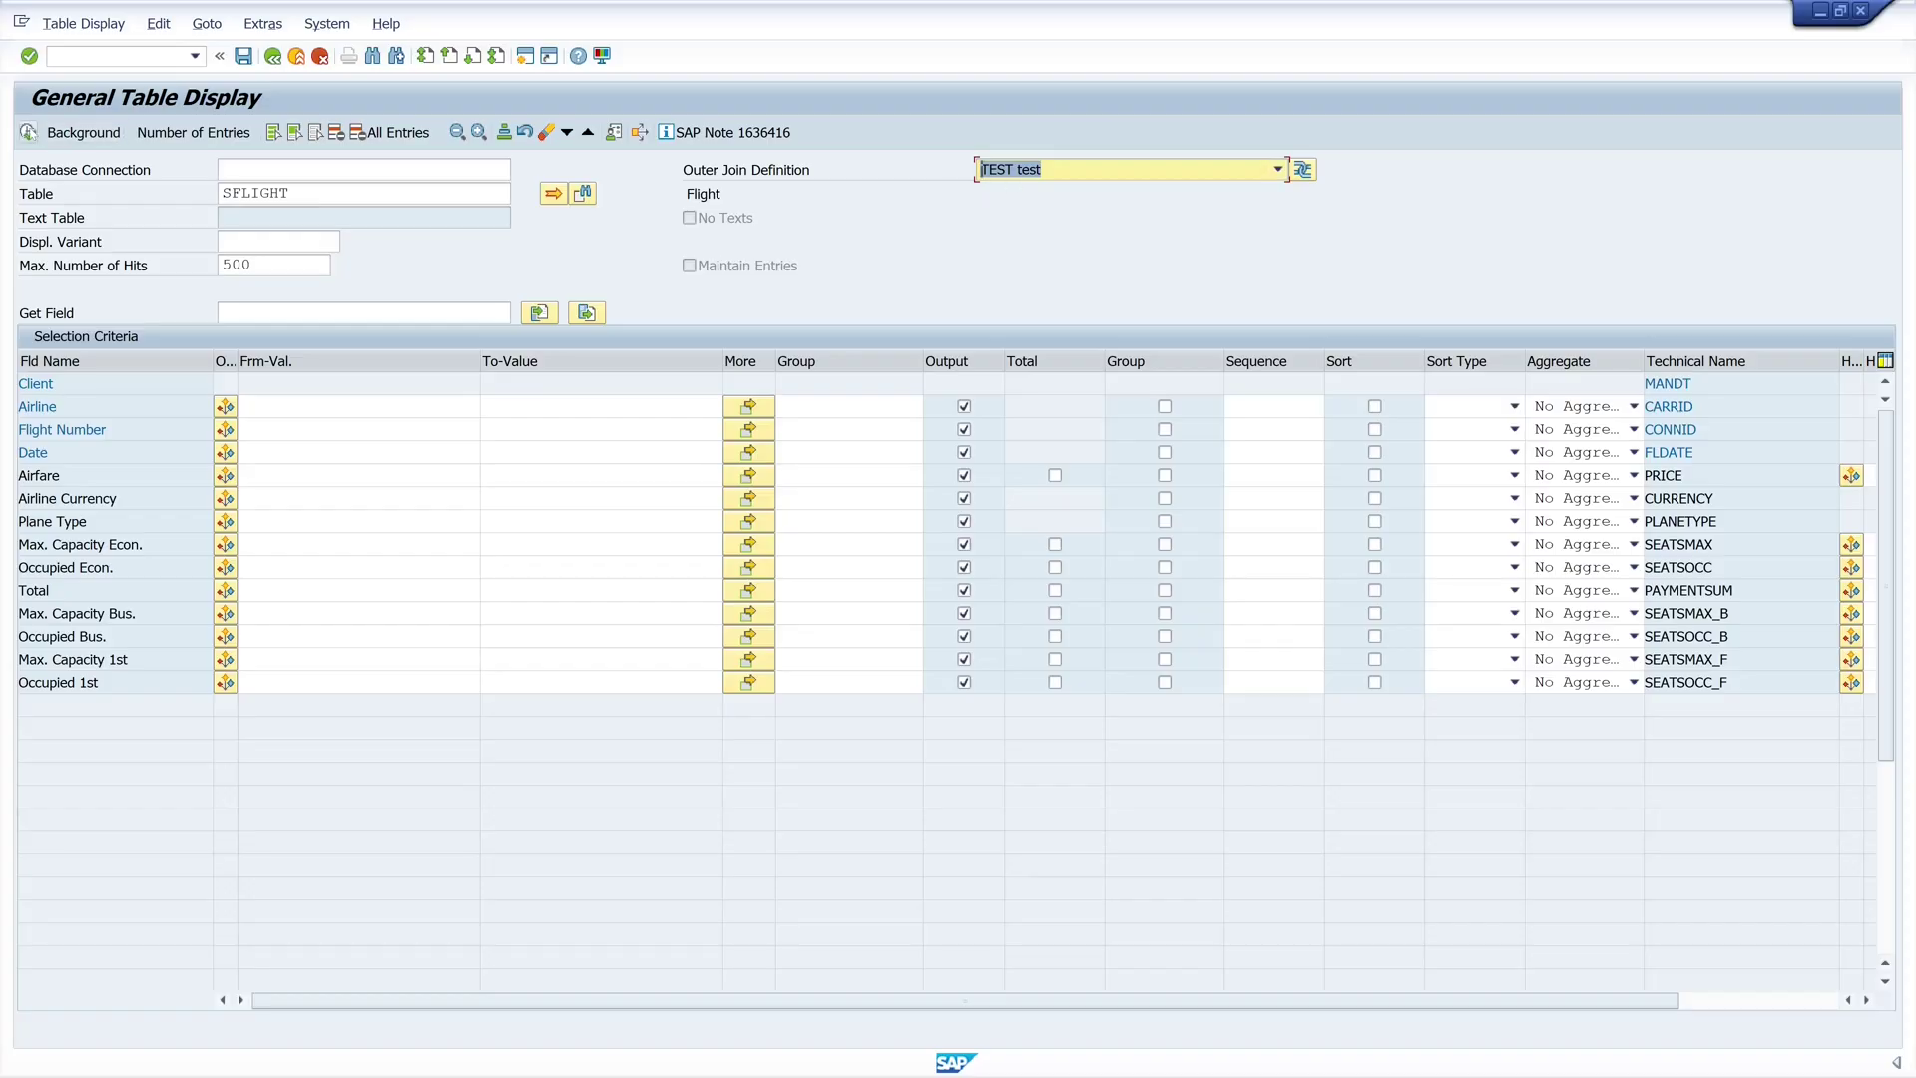
left_click(28, 132)
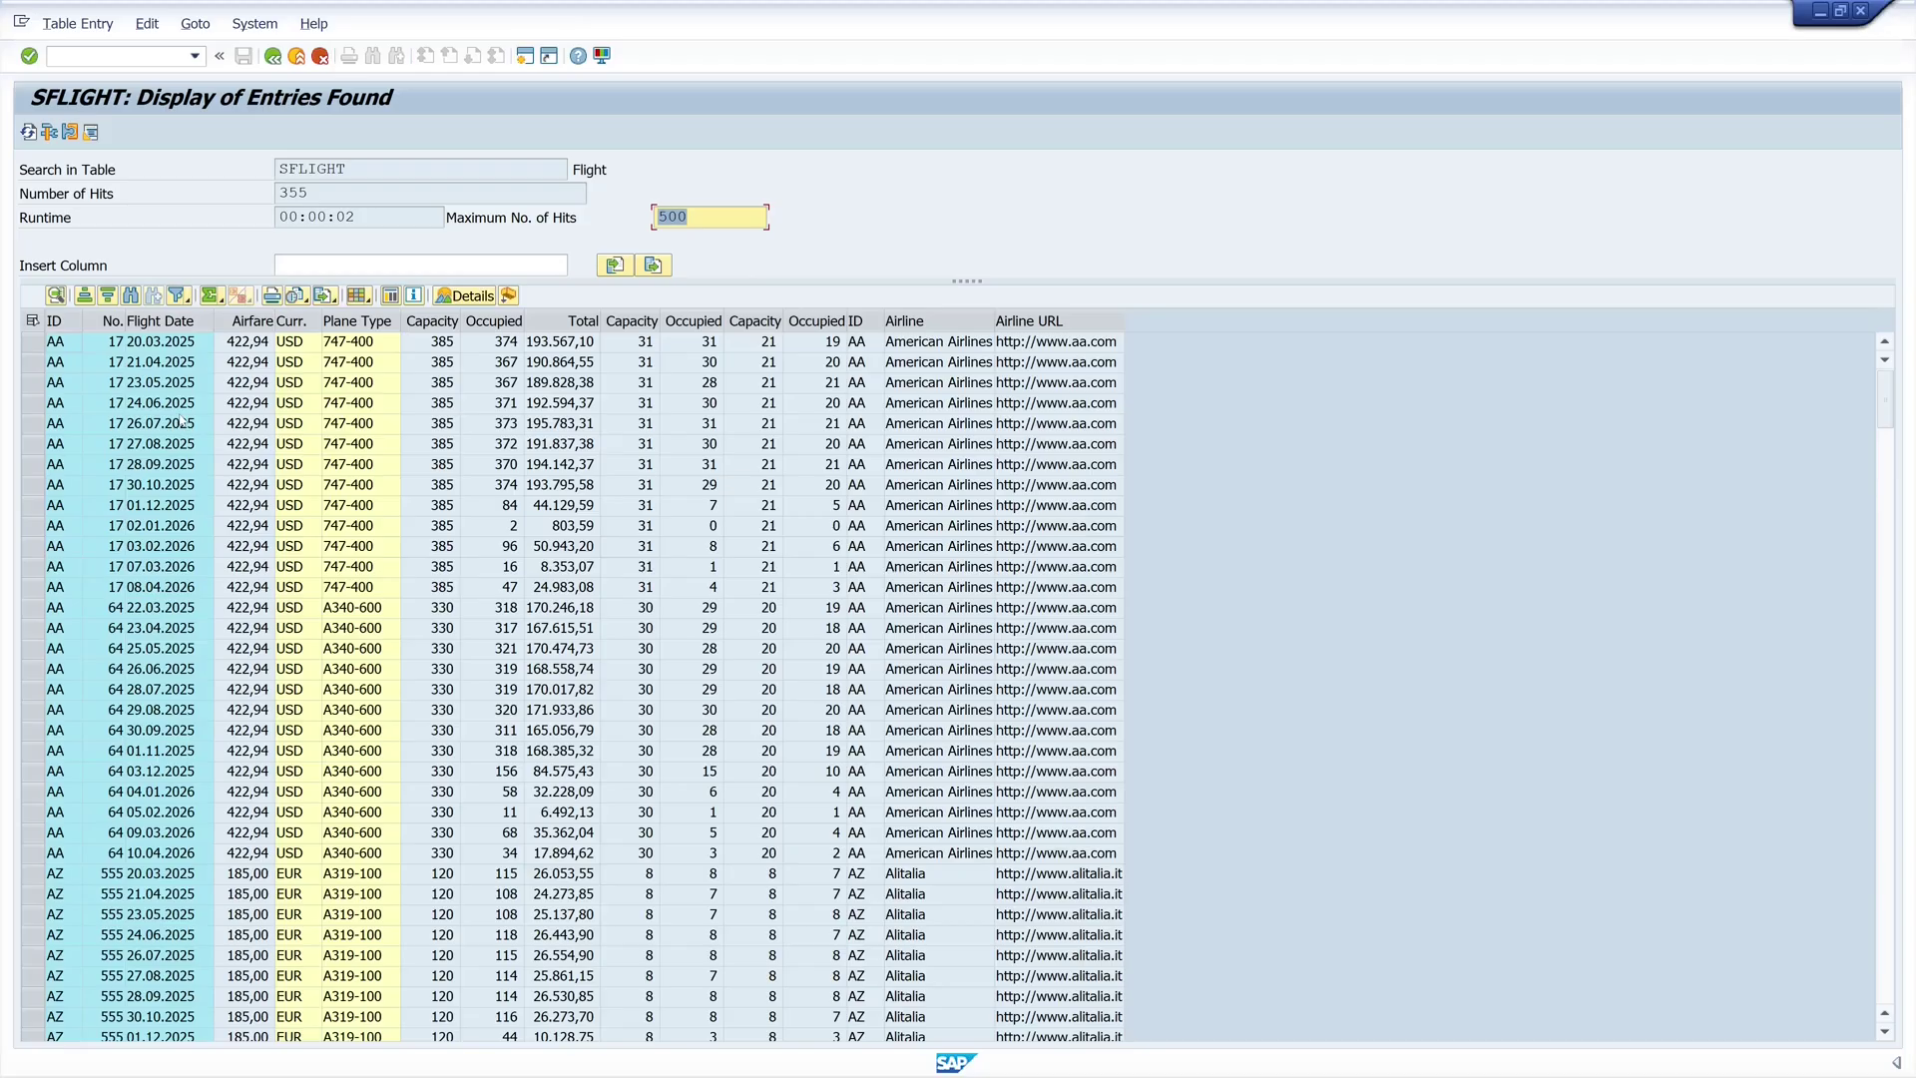
Select the SFLIGHT ID, joined SCARR ID, Airline and Airline URL columns together.
left_click(78, 319)
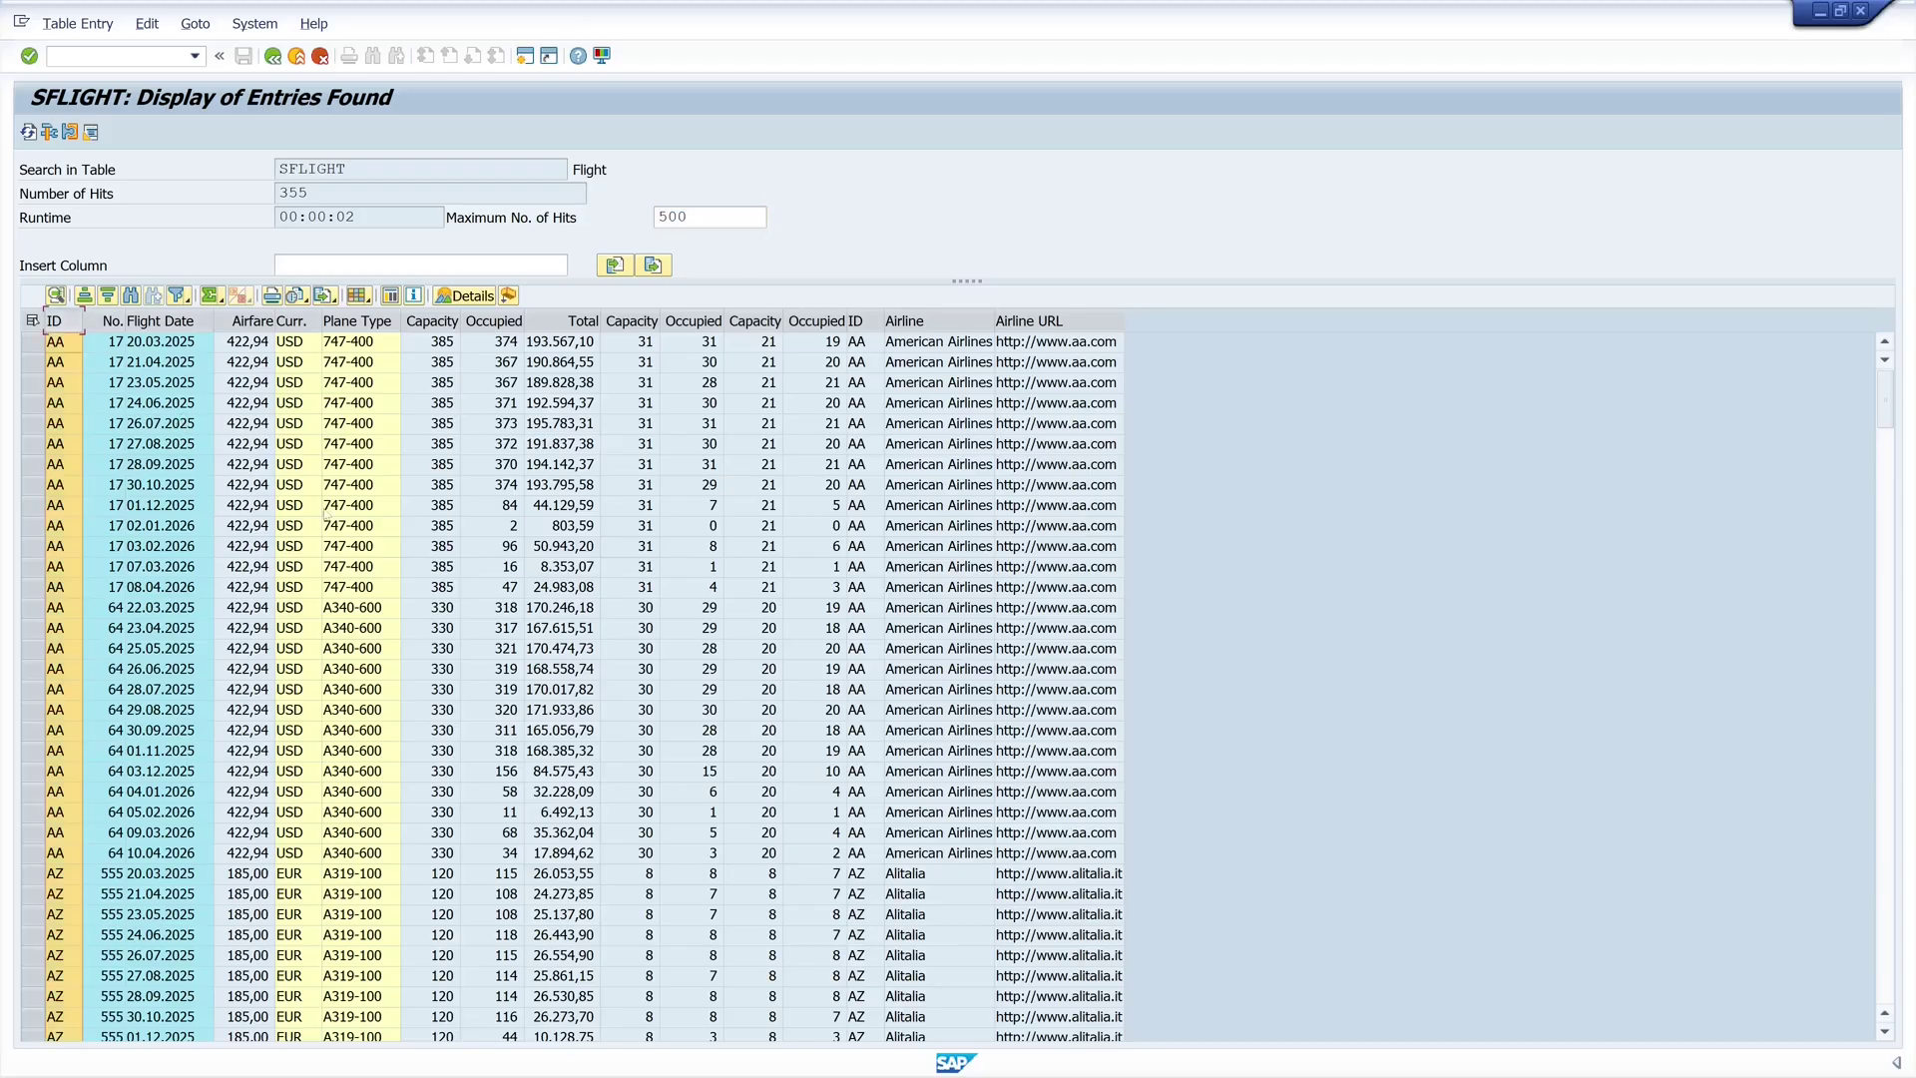
left_click(856, 320, "ctrl")
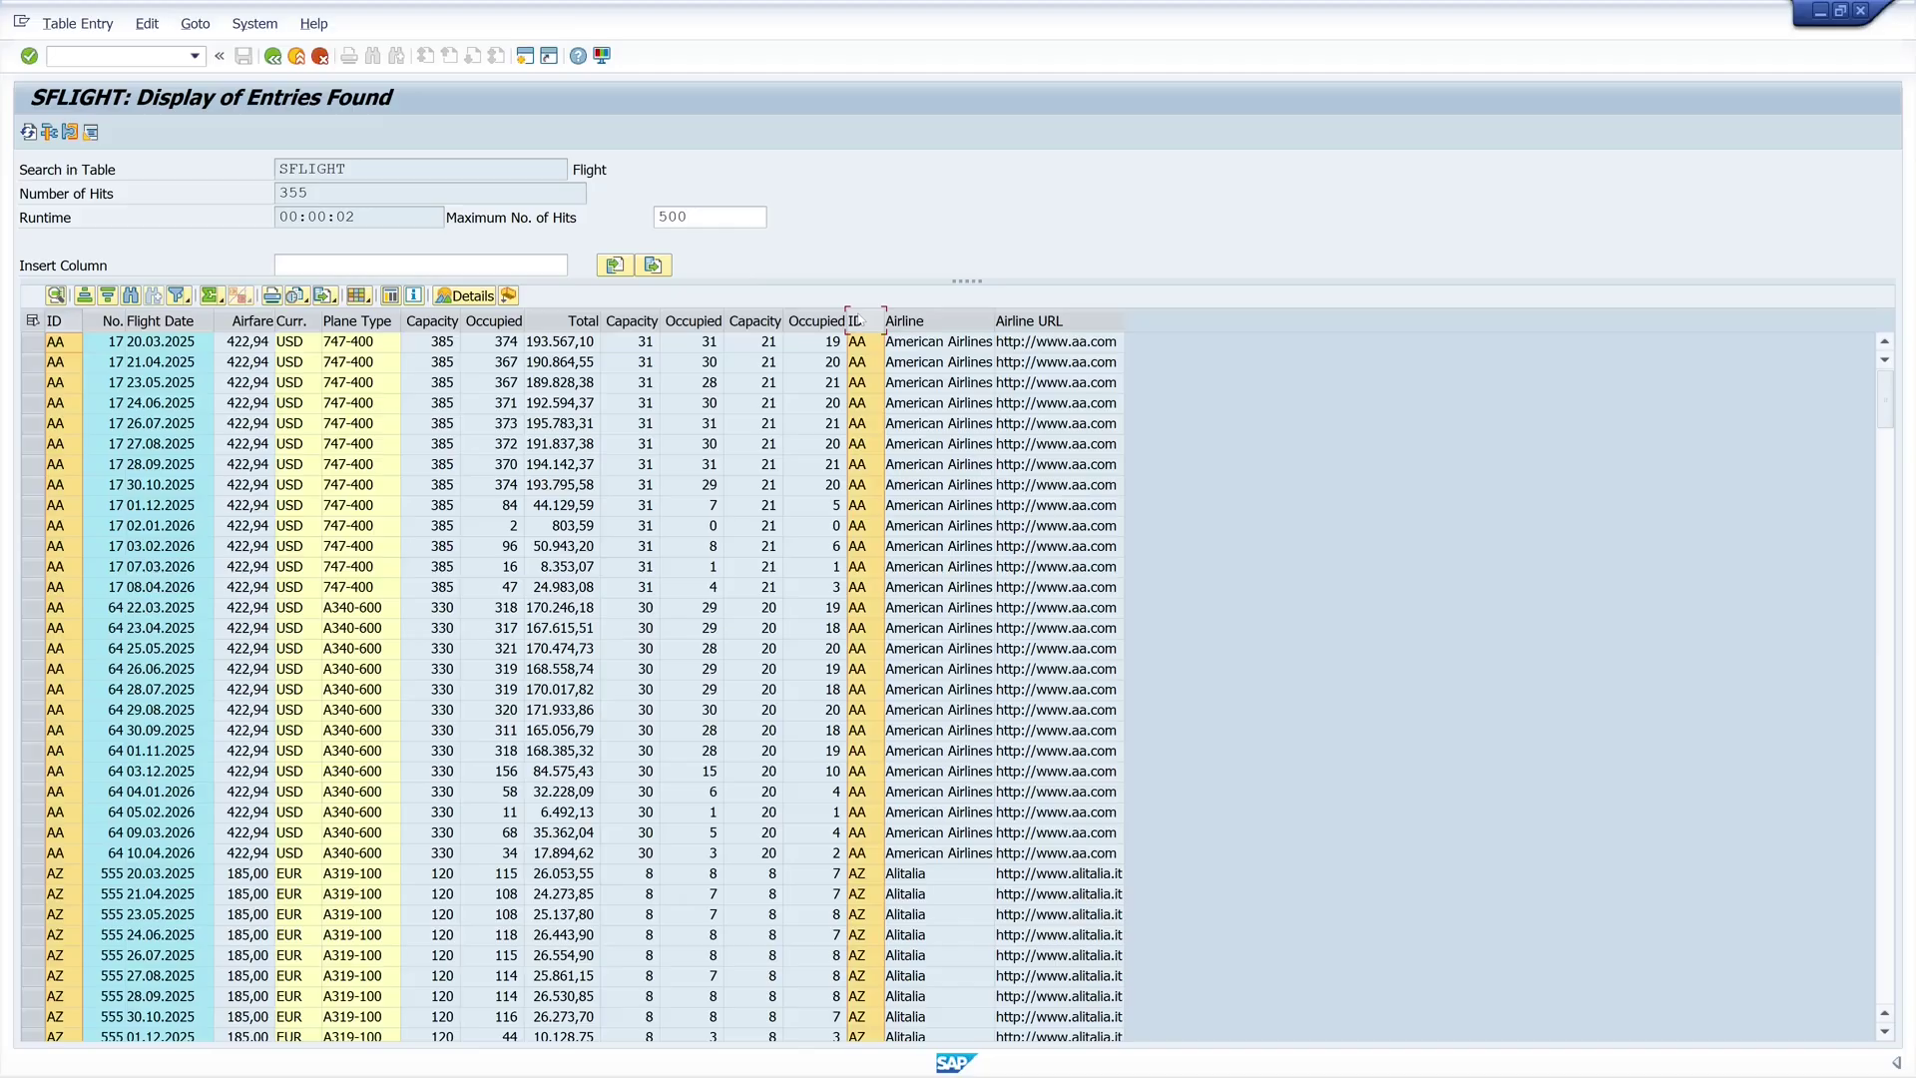
left_click(920, 320, "ctrl")
left_click(1039, 320, "ctrl")
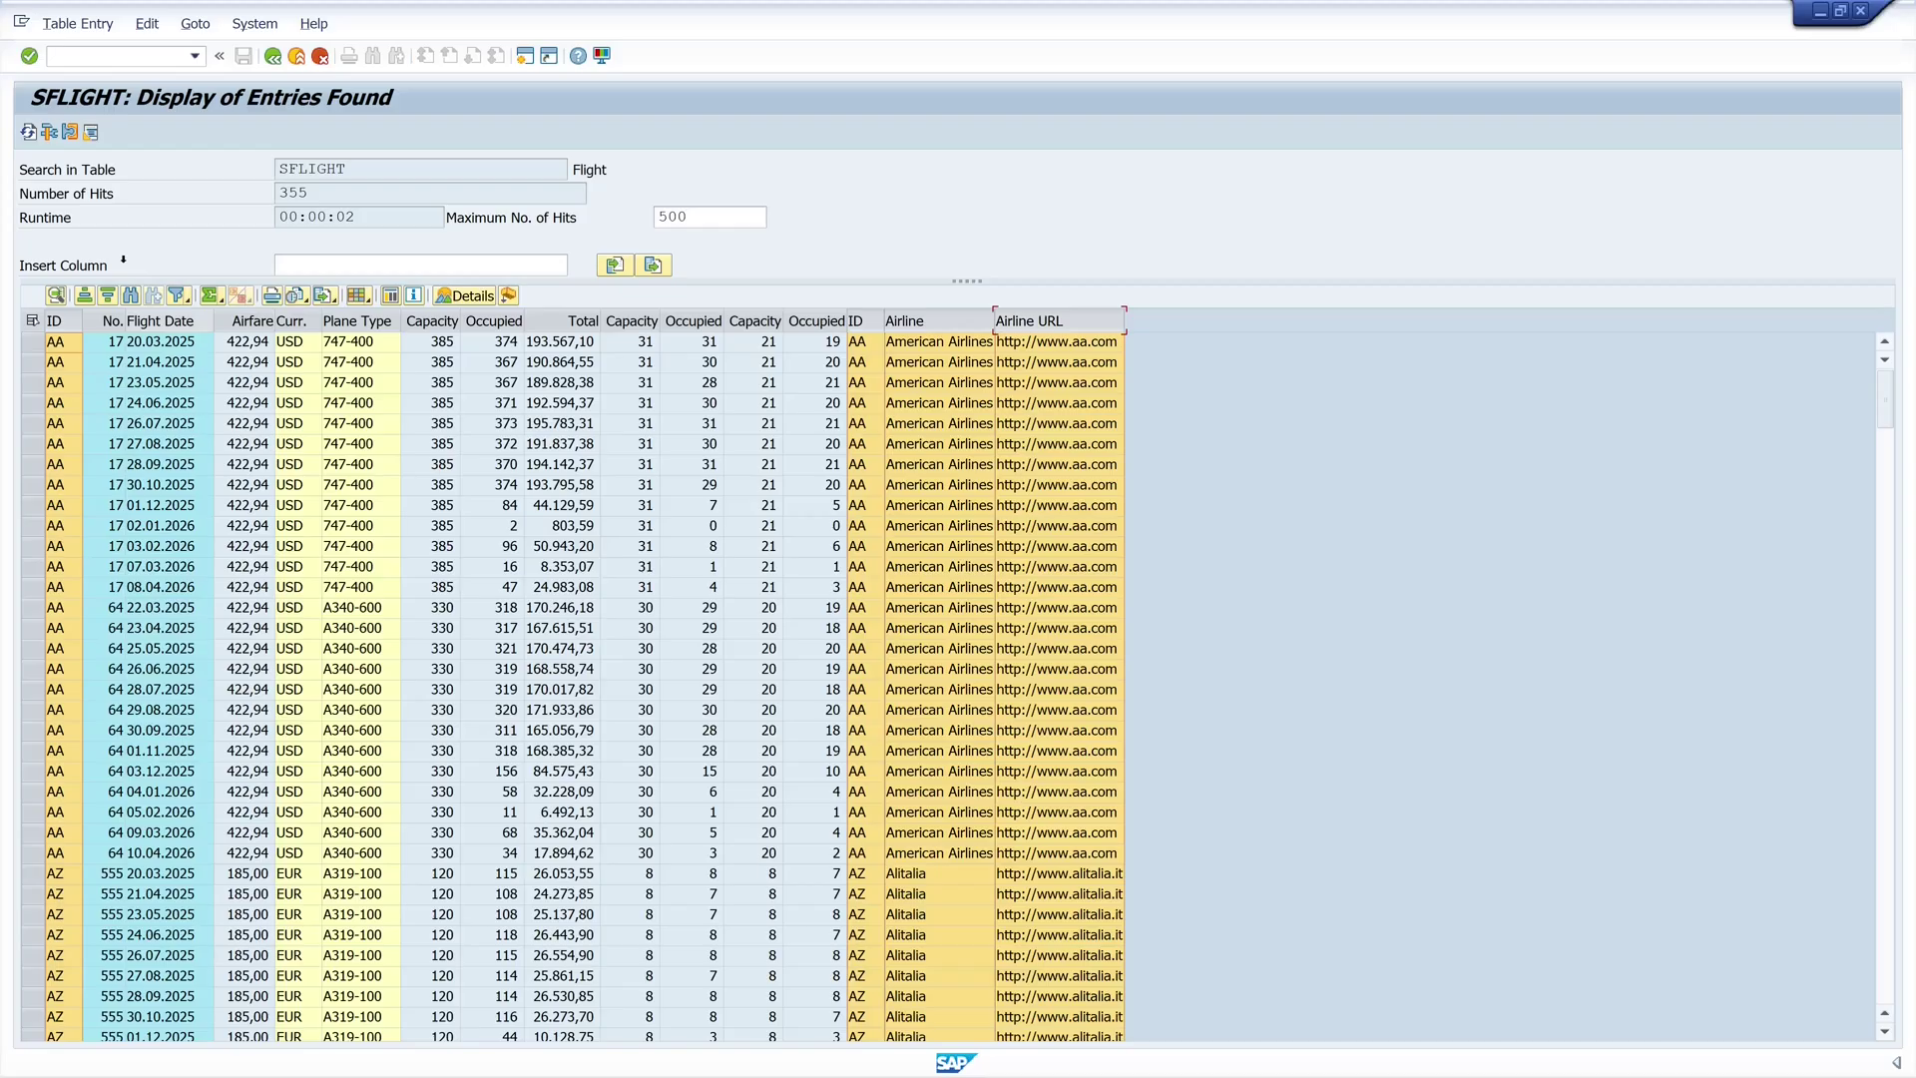
Generate the ABAP report zse16n_example for join TEST and enlarge its editor to read the code.
left_click(90, 131)
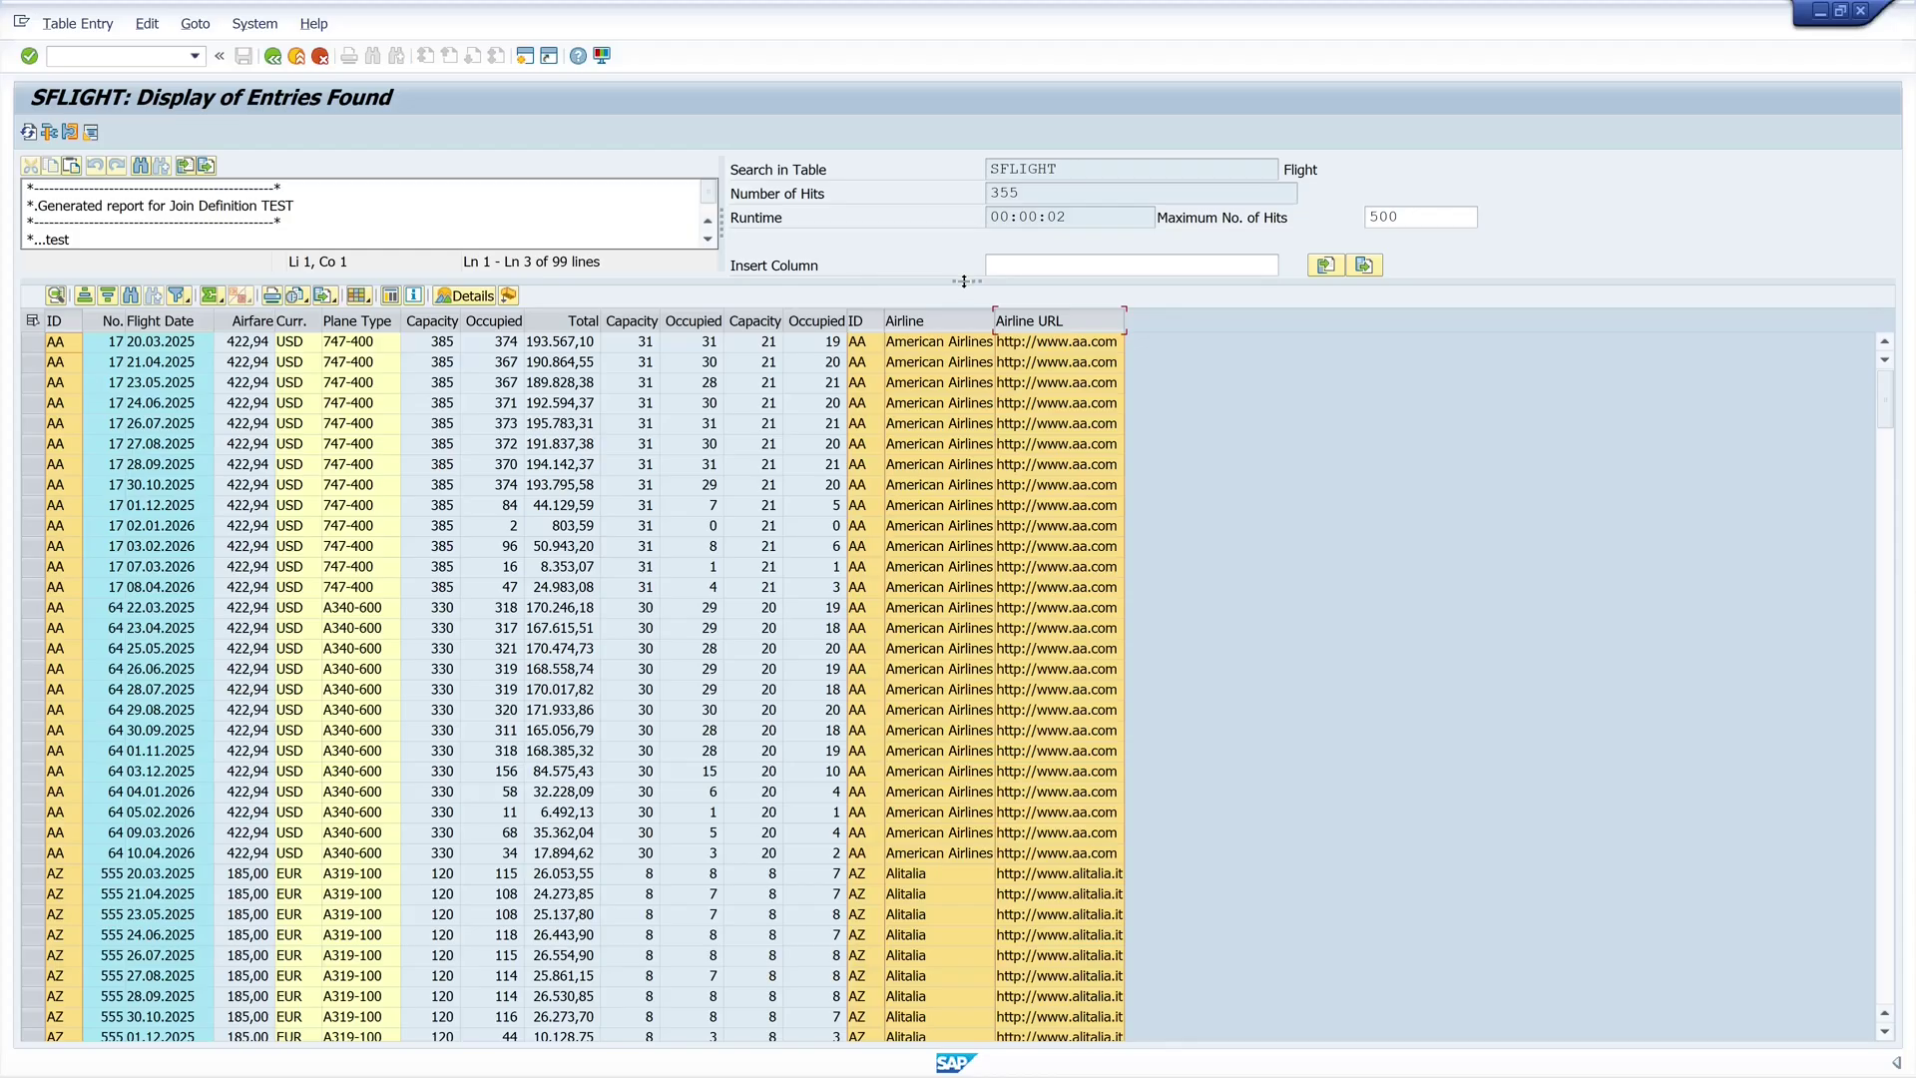
left_click_drag(961, 281, 1016, 754)
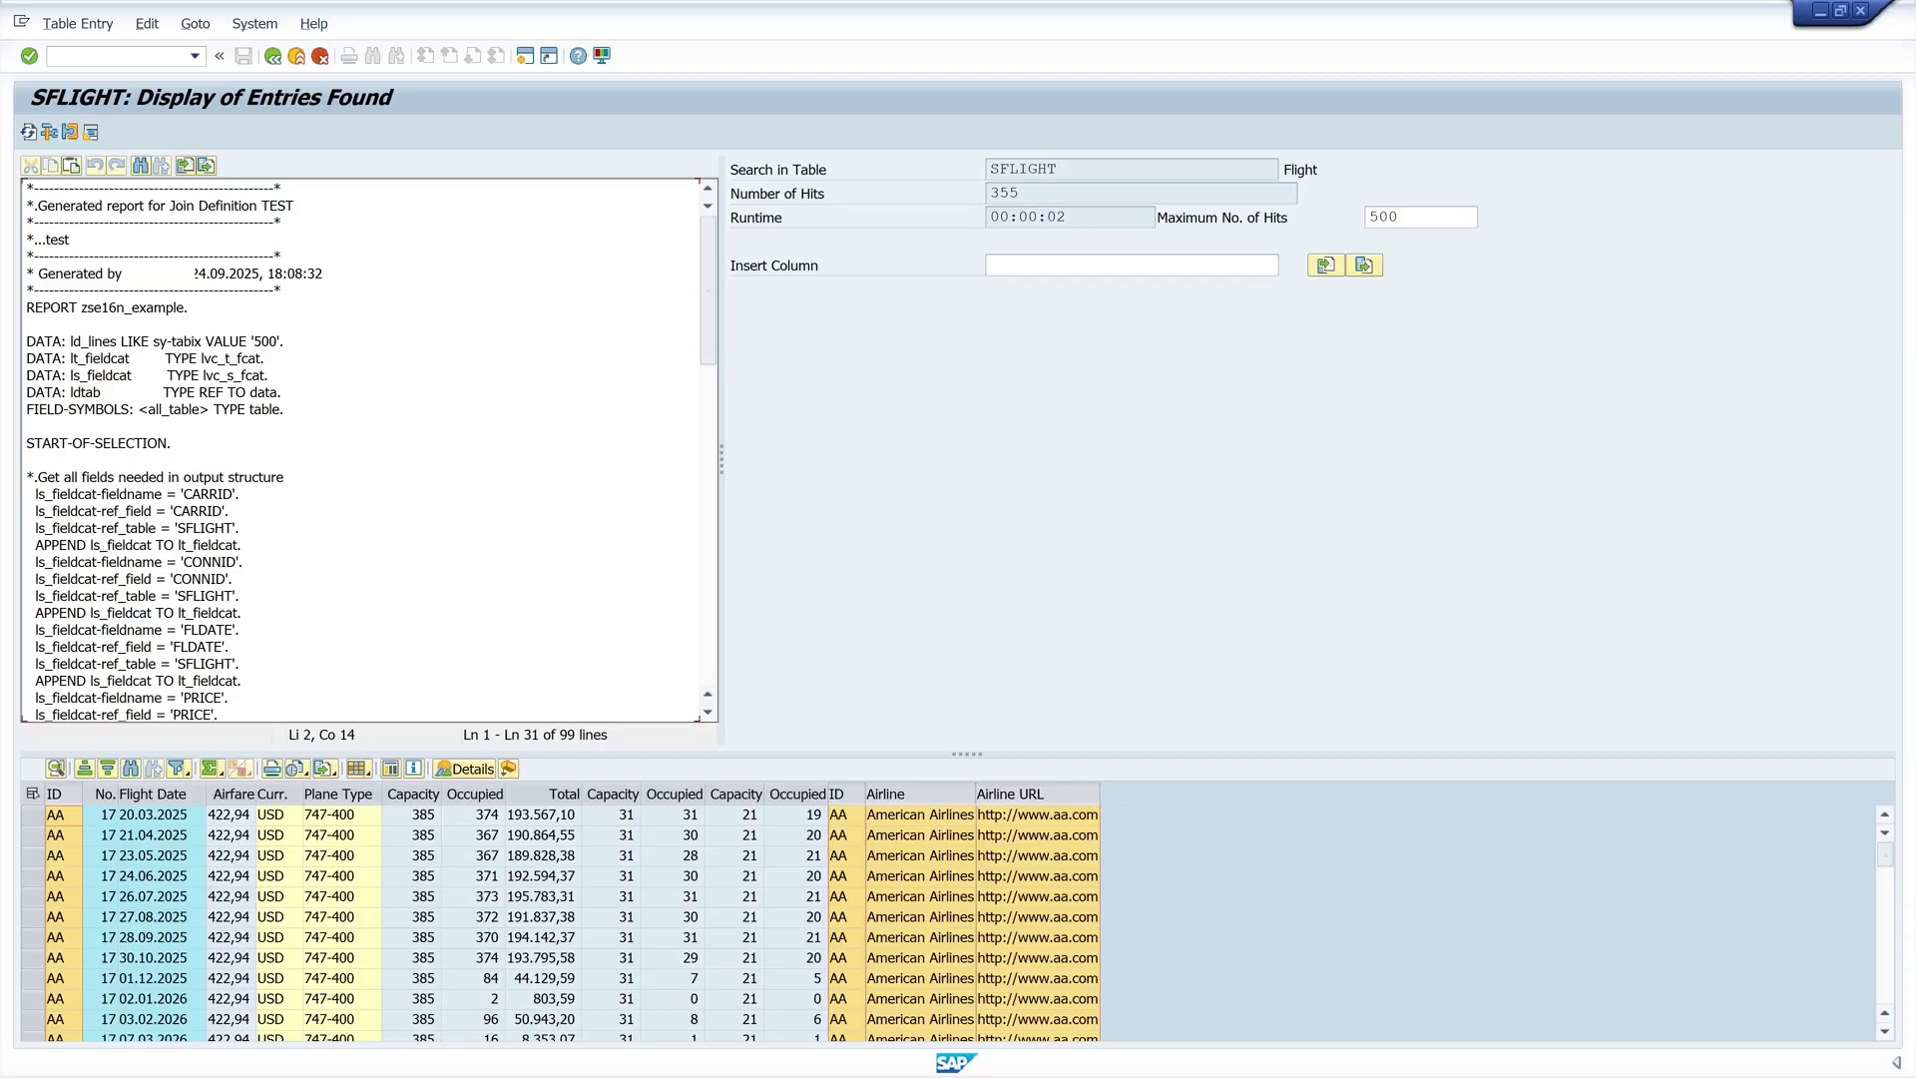
scroll(709, 271, "down", 2)
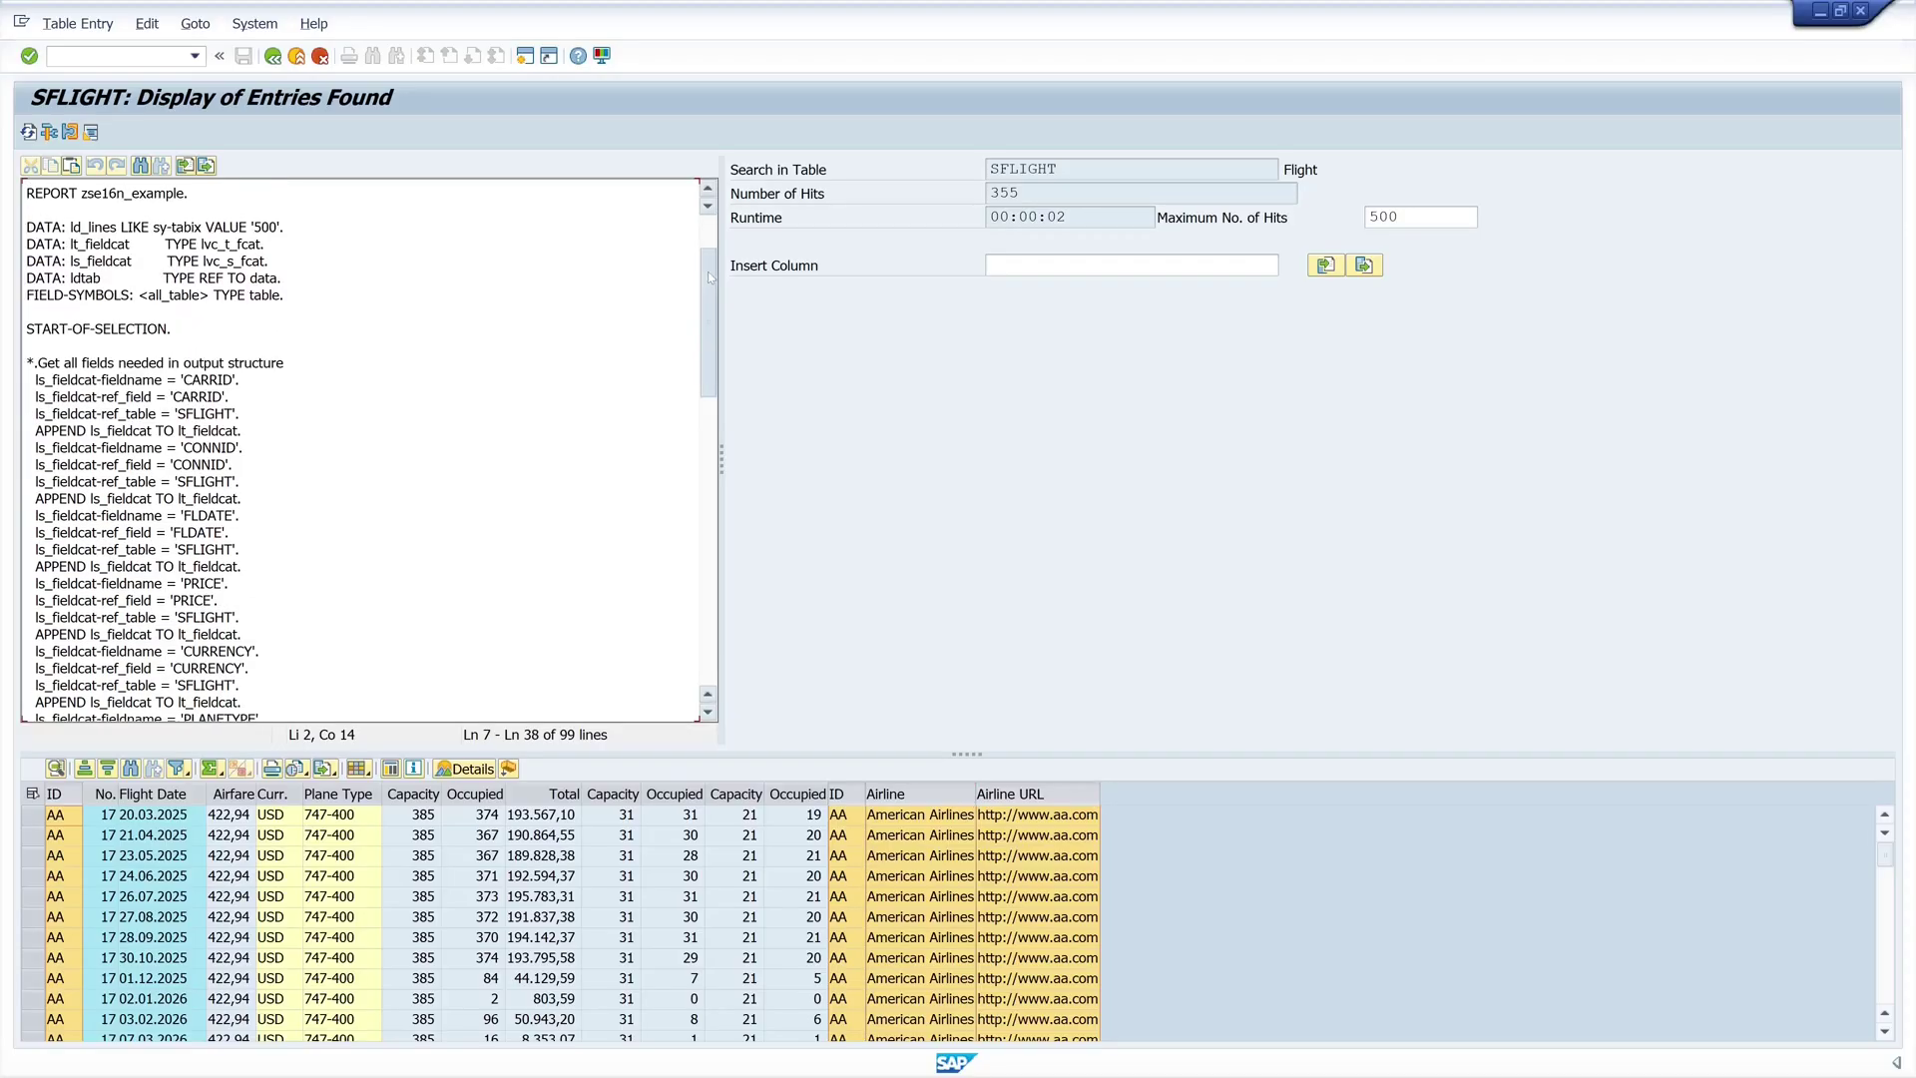
left_click_drag(708, 271, 733, 582)
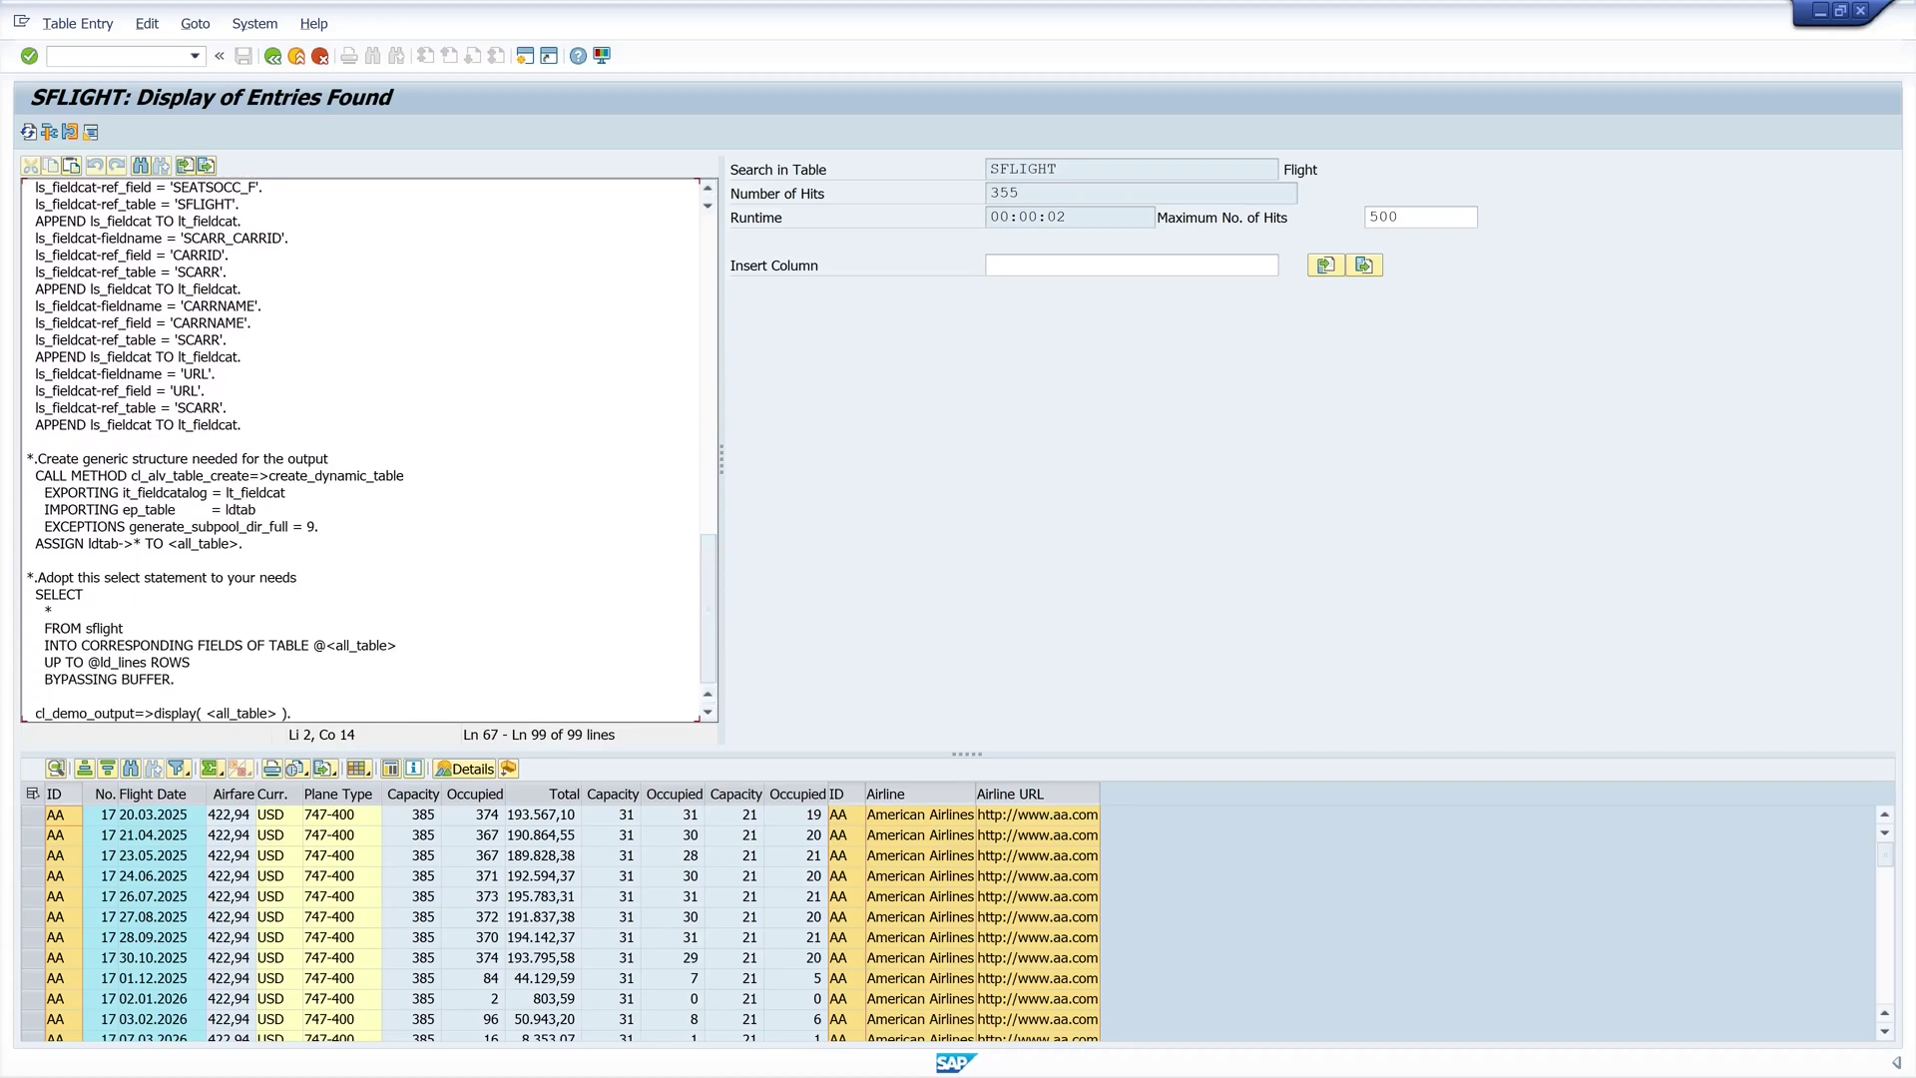
left_click_drag(708, 627, 705, 249)
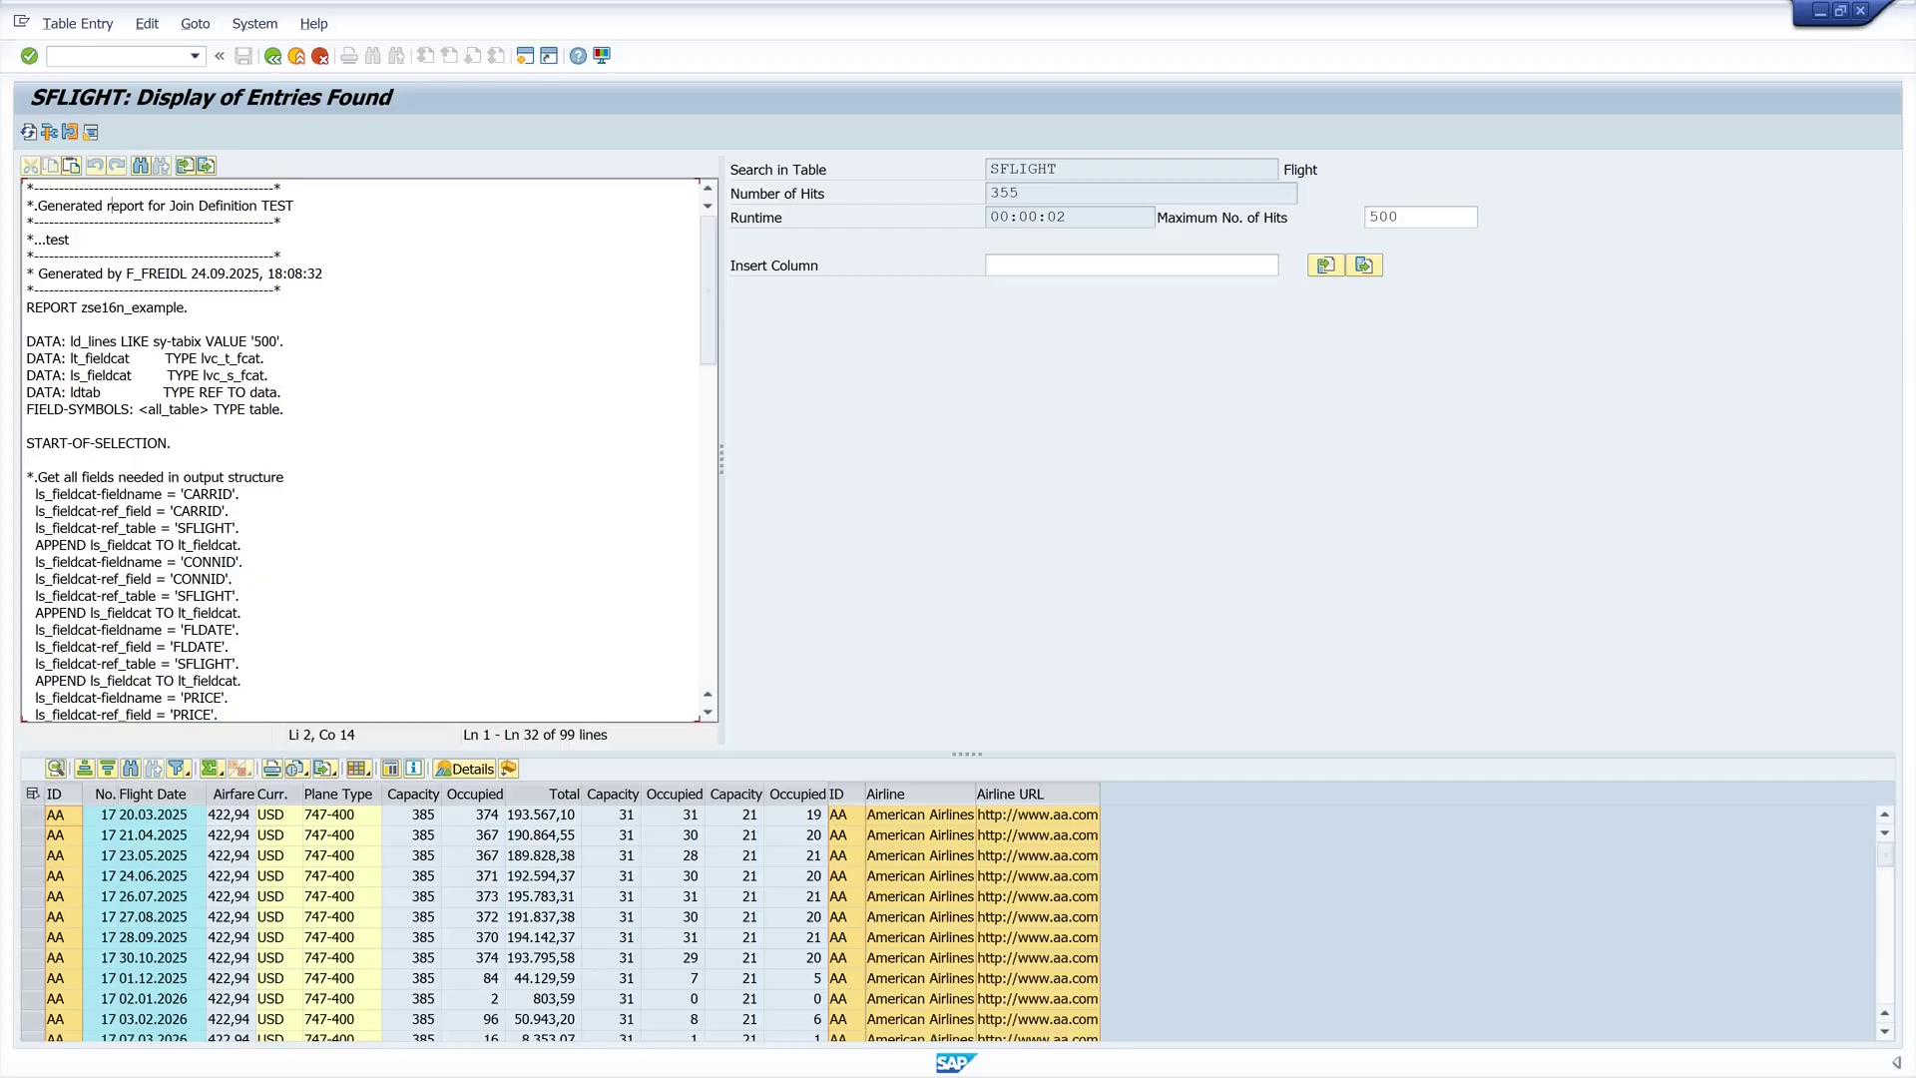
left_click(273, 55)
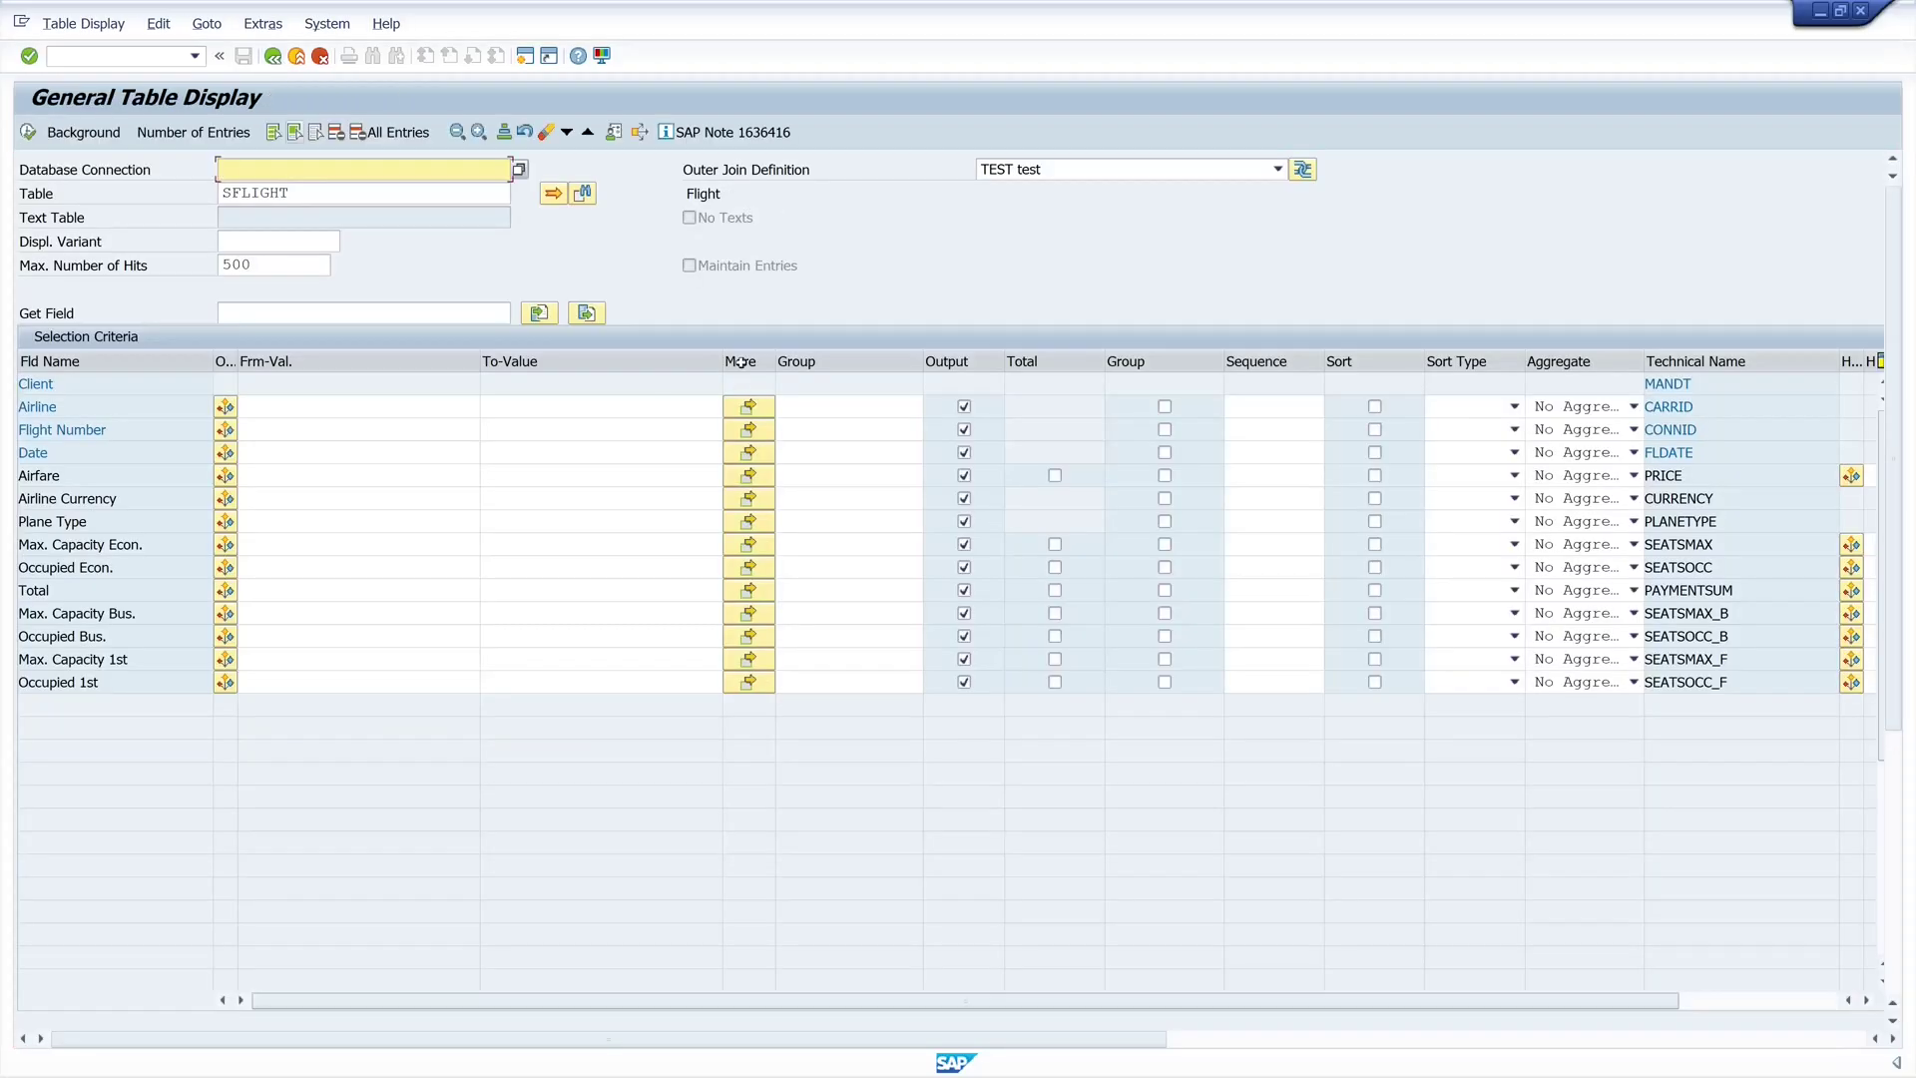